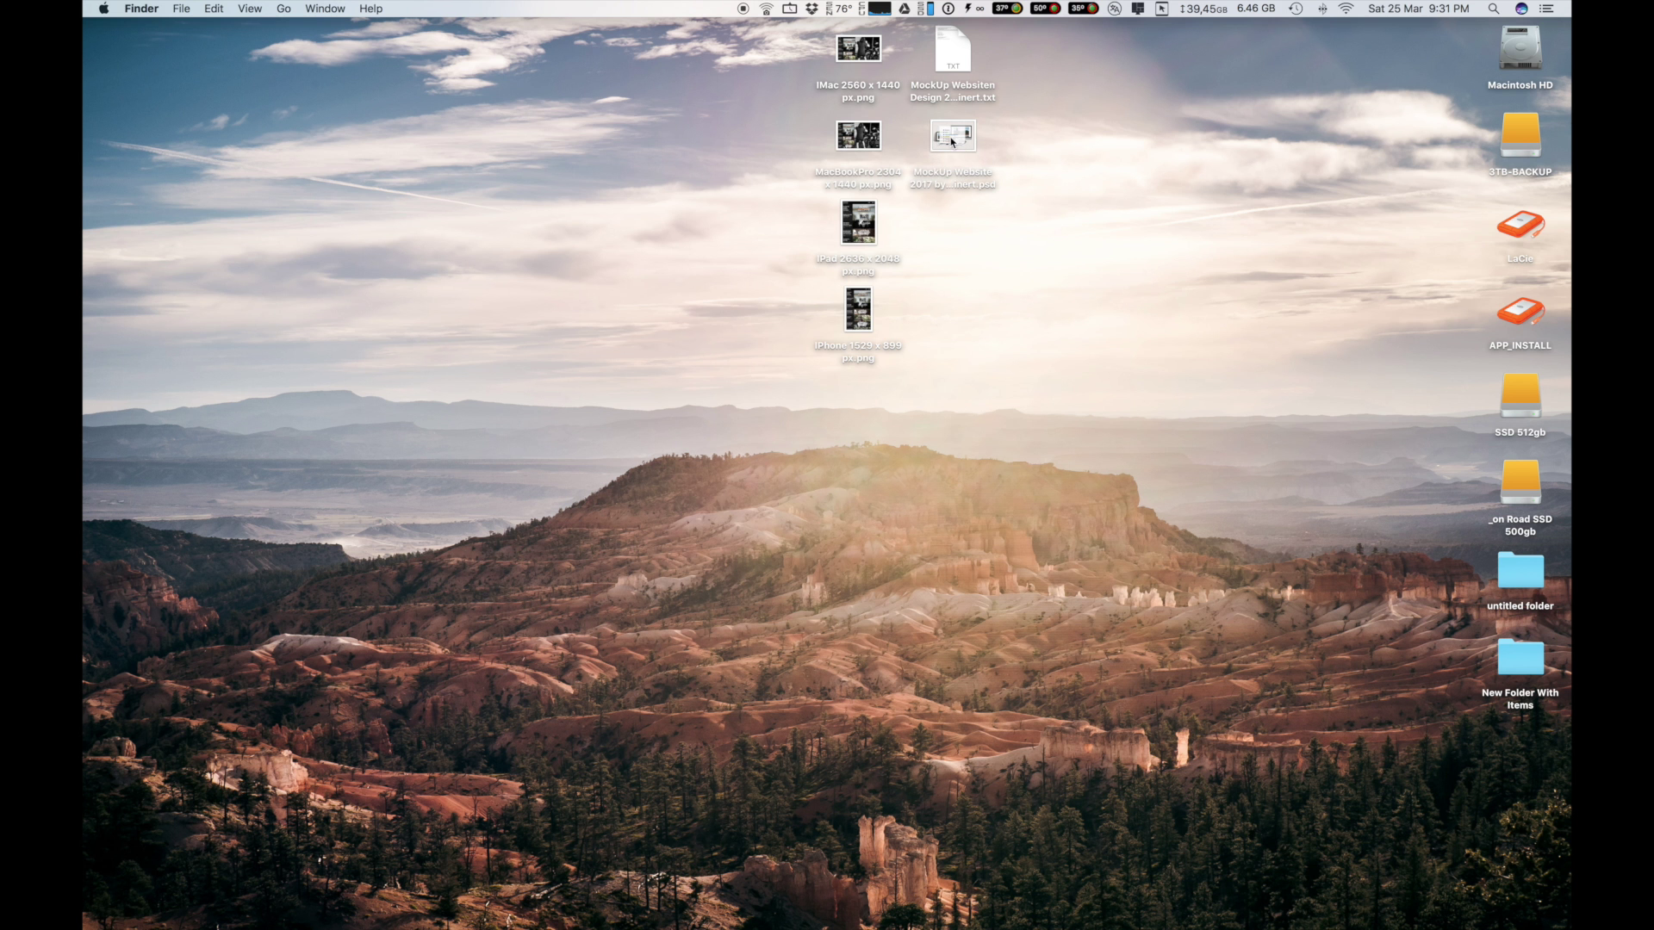
Step: Read the device screen resolutions in the mockup notes TXT file in TextEdit, then close it
left_click(952, 142)
double_click(959, 89)
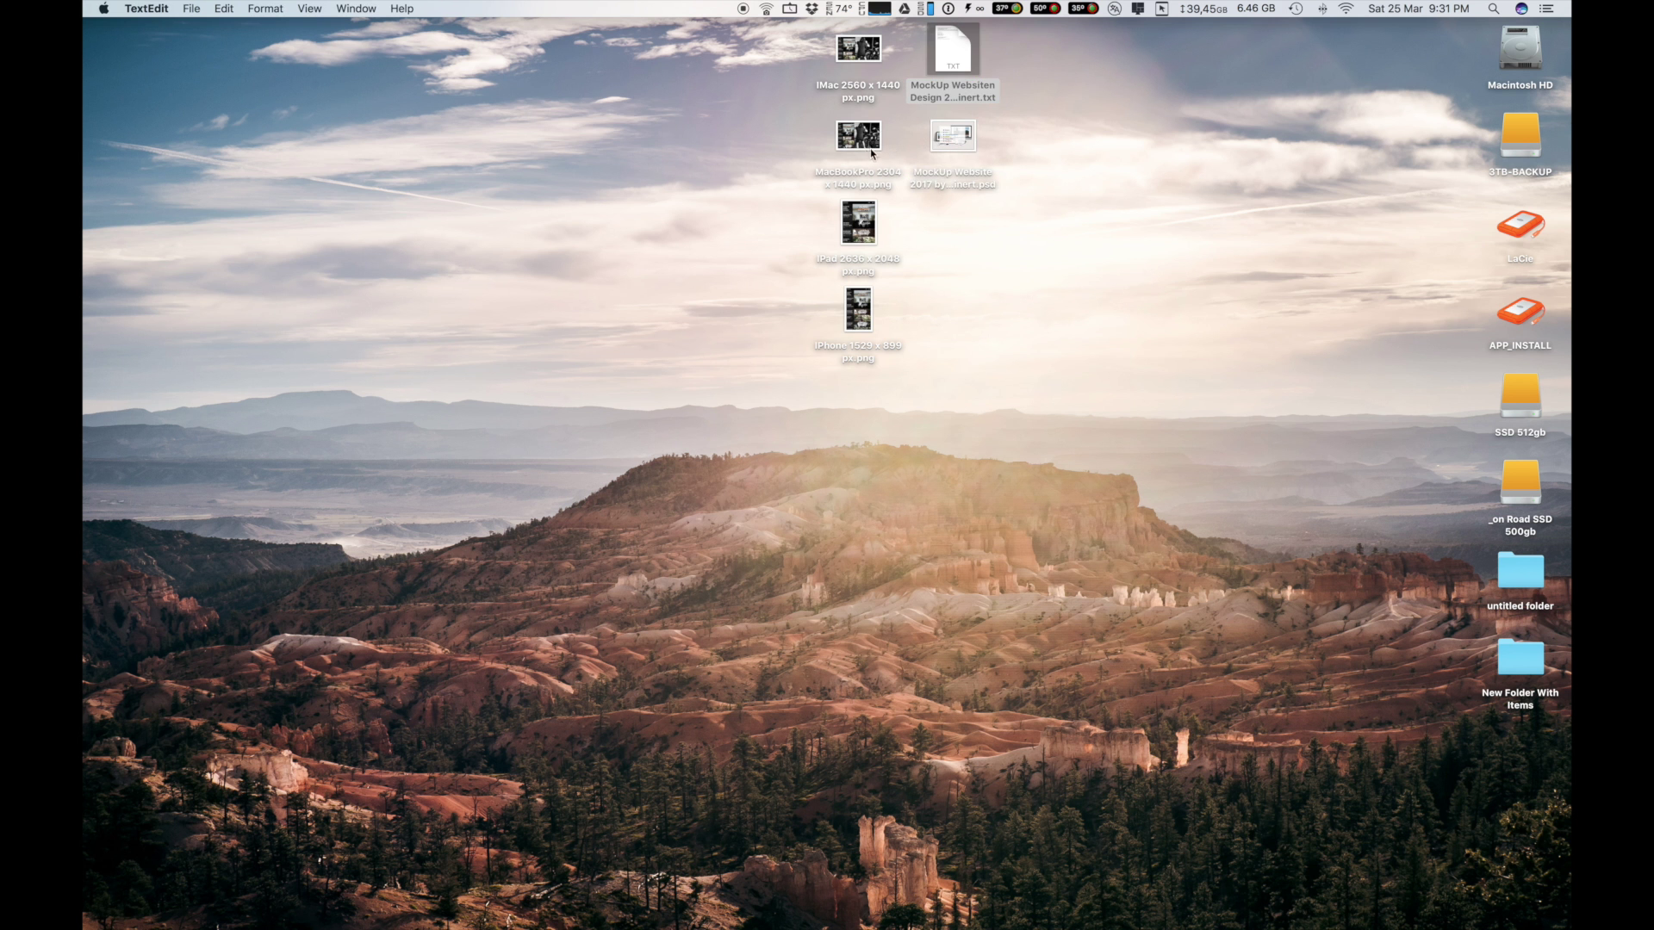
left_click_drag(770, 26, 1070, 283)
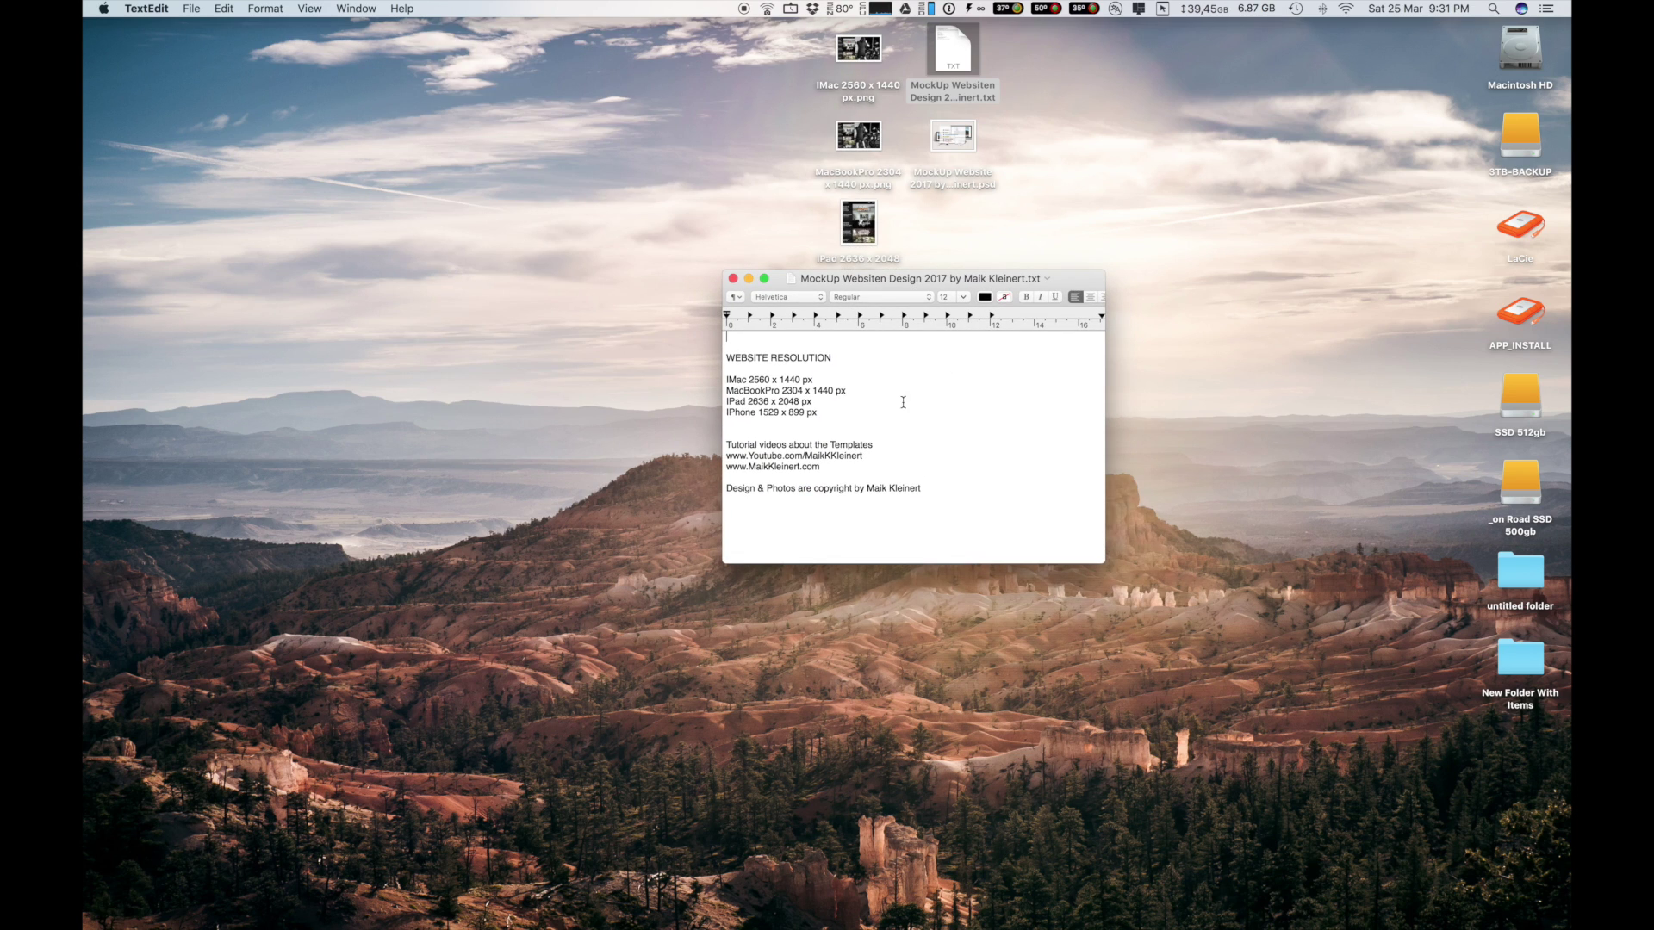
left_click_drag(865, 426, 680, 356)
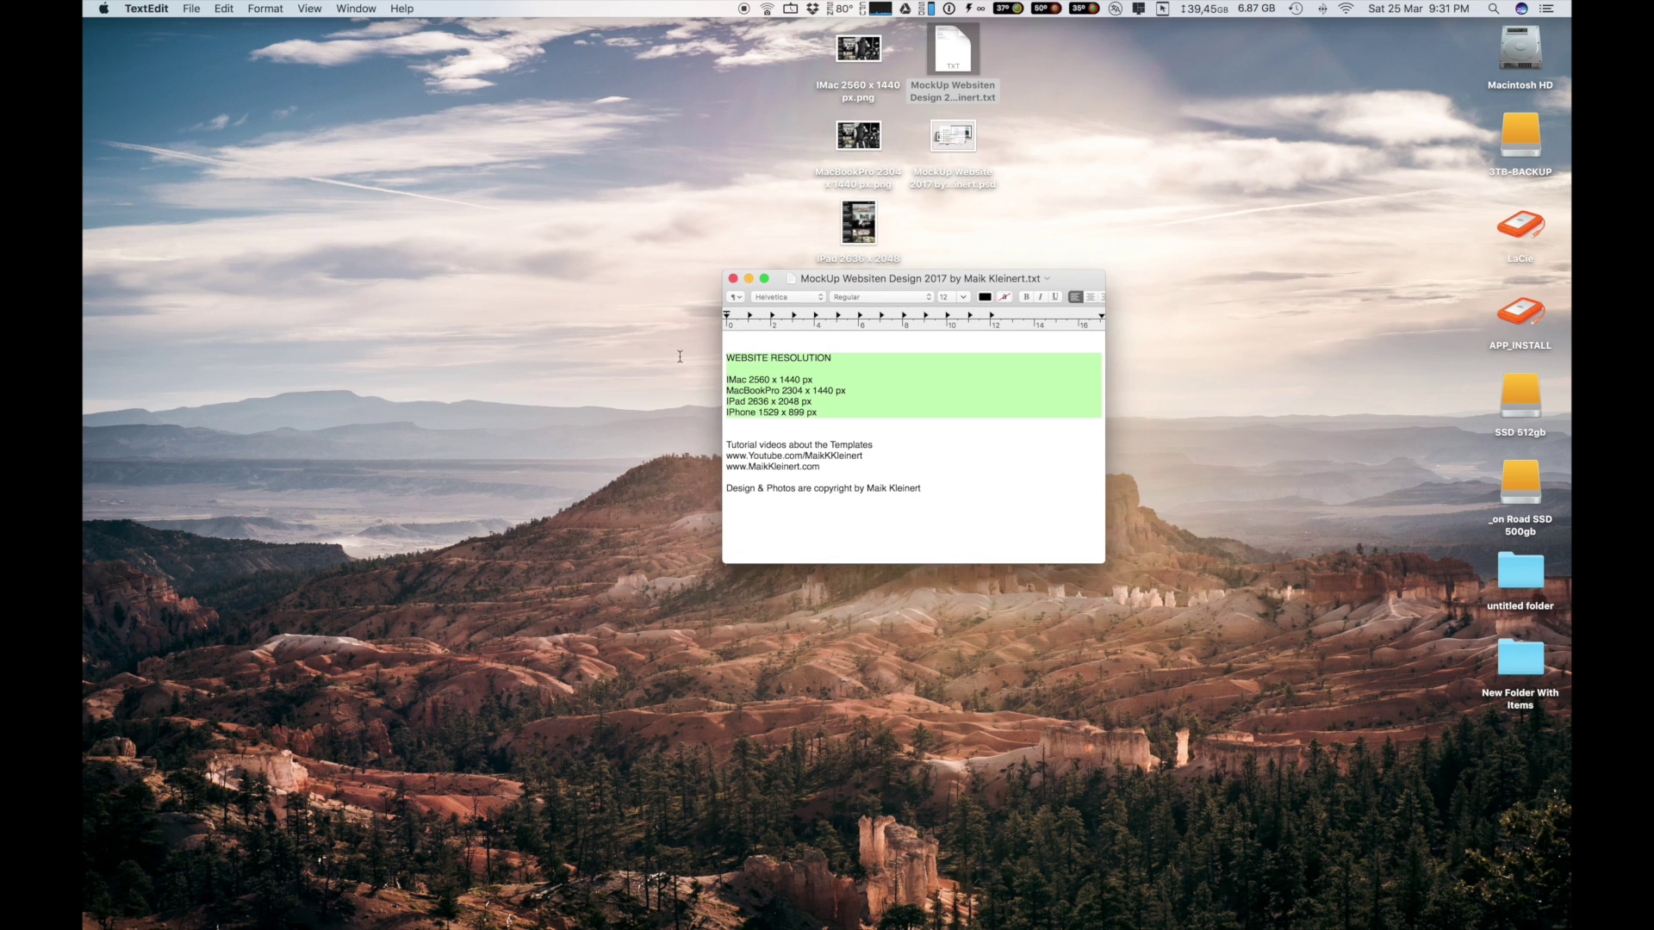
left_click(733, 279)
Step: Open the MockUp Website 2017 PSD in Photoshop
left_click_drag(866, 408, 951, 121)
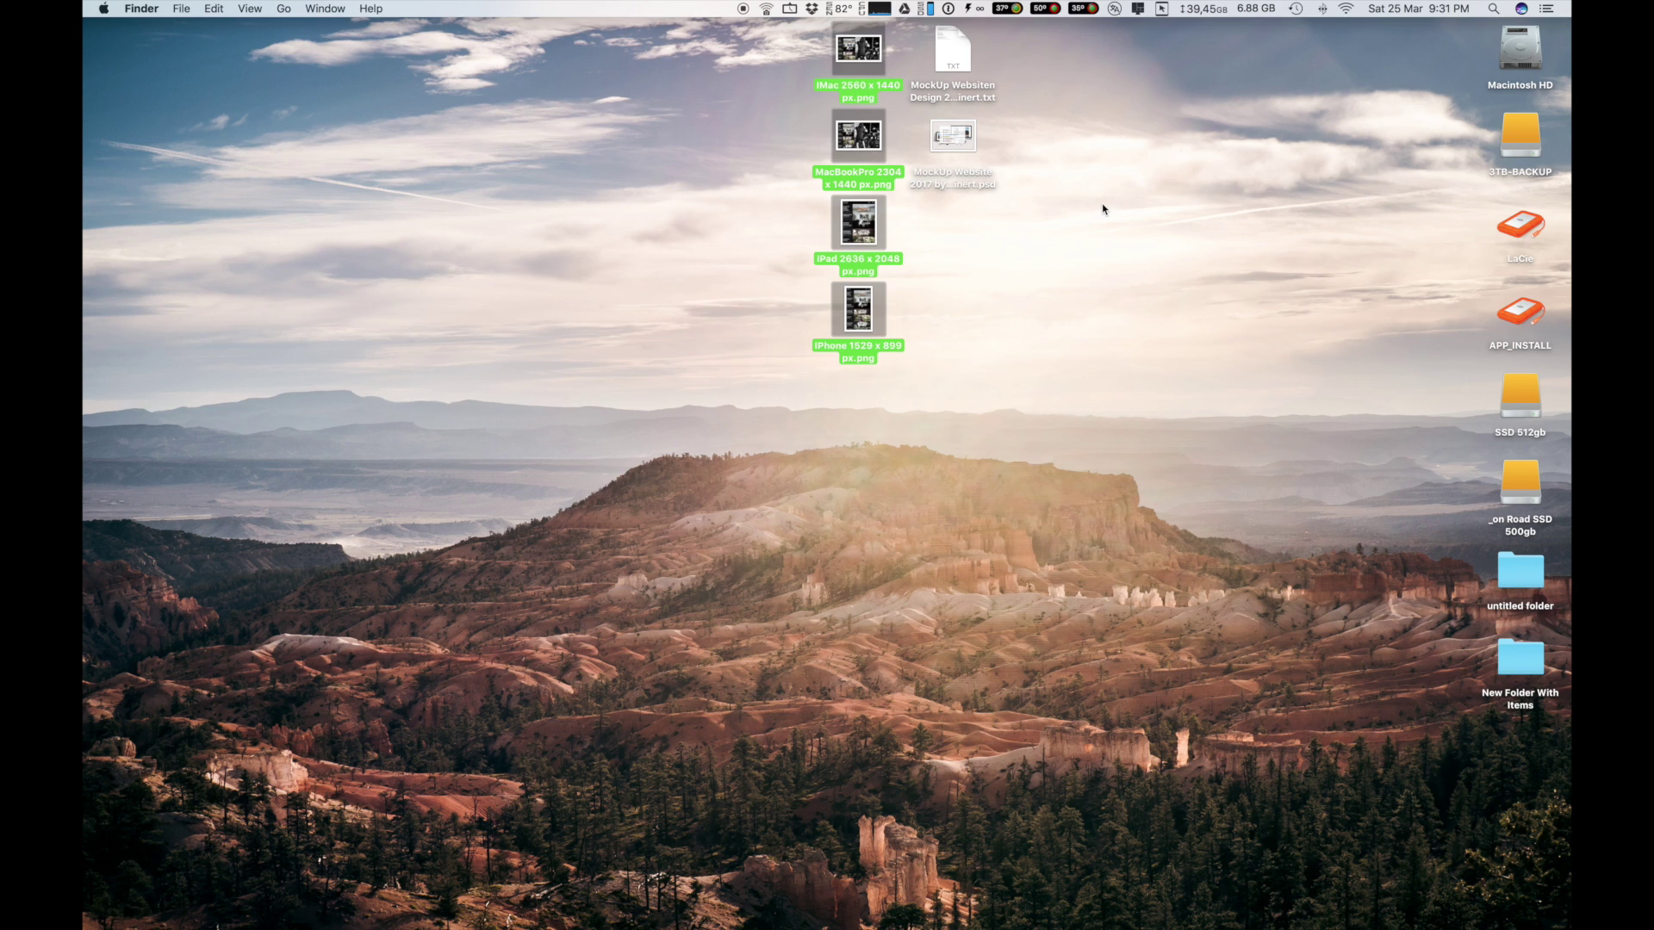
left_click(1103, 210)
double_click(953, 135)
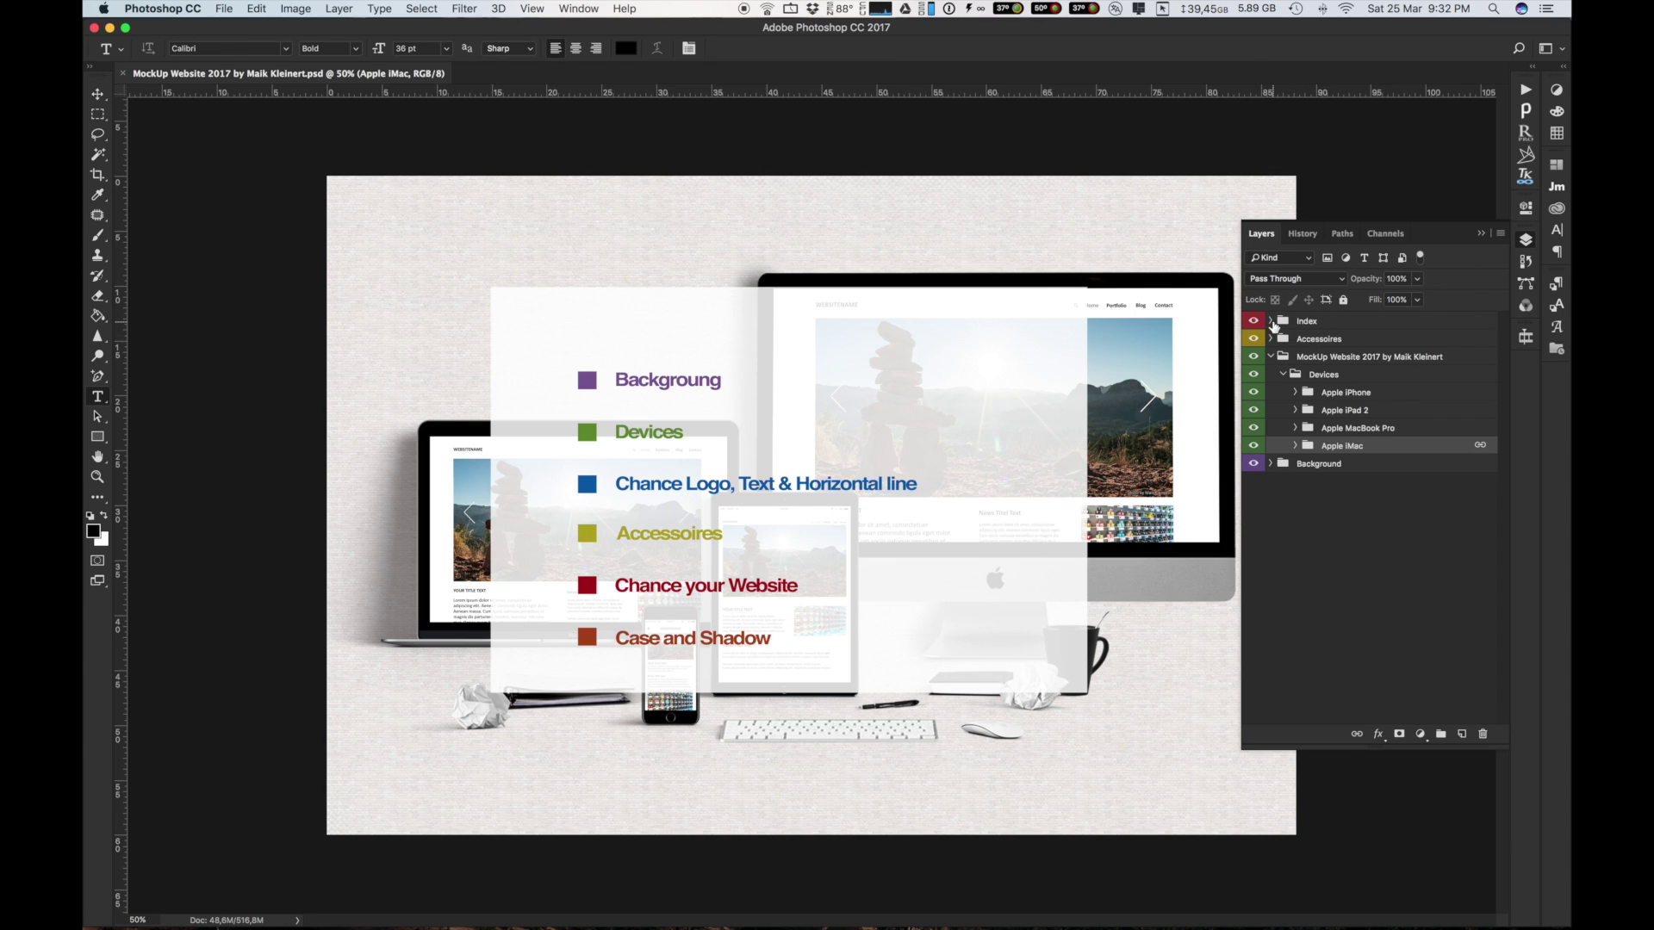
Step: Hide the Index overlay and toggle the Accessoires group and its Pen layer off and on
left_click(1254, 320)
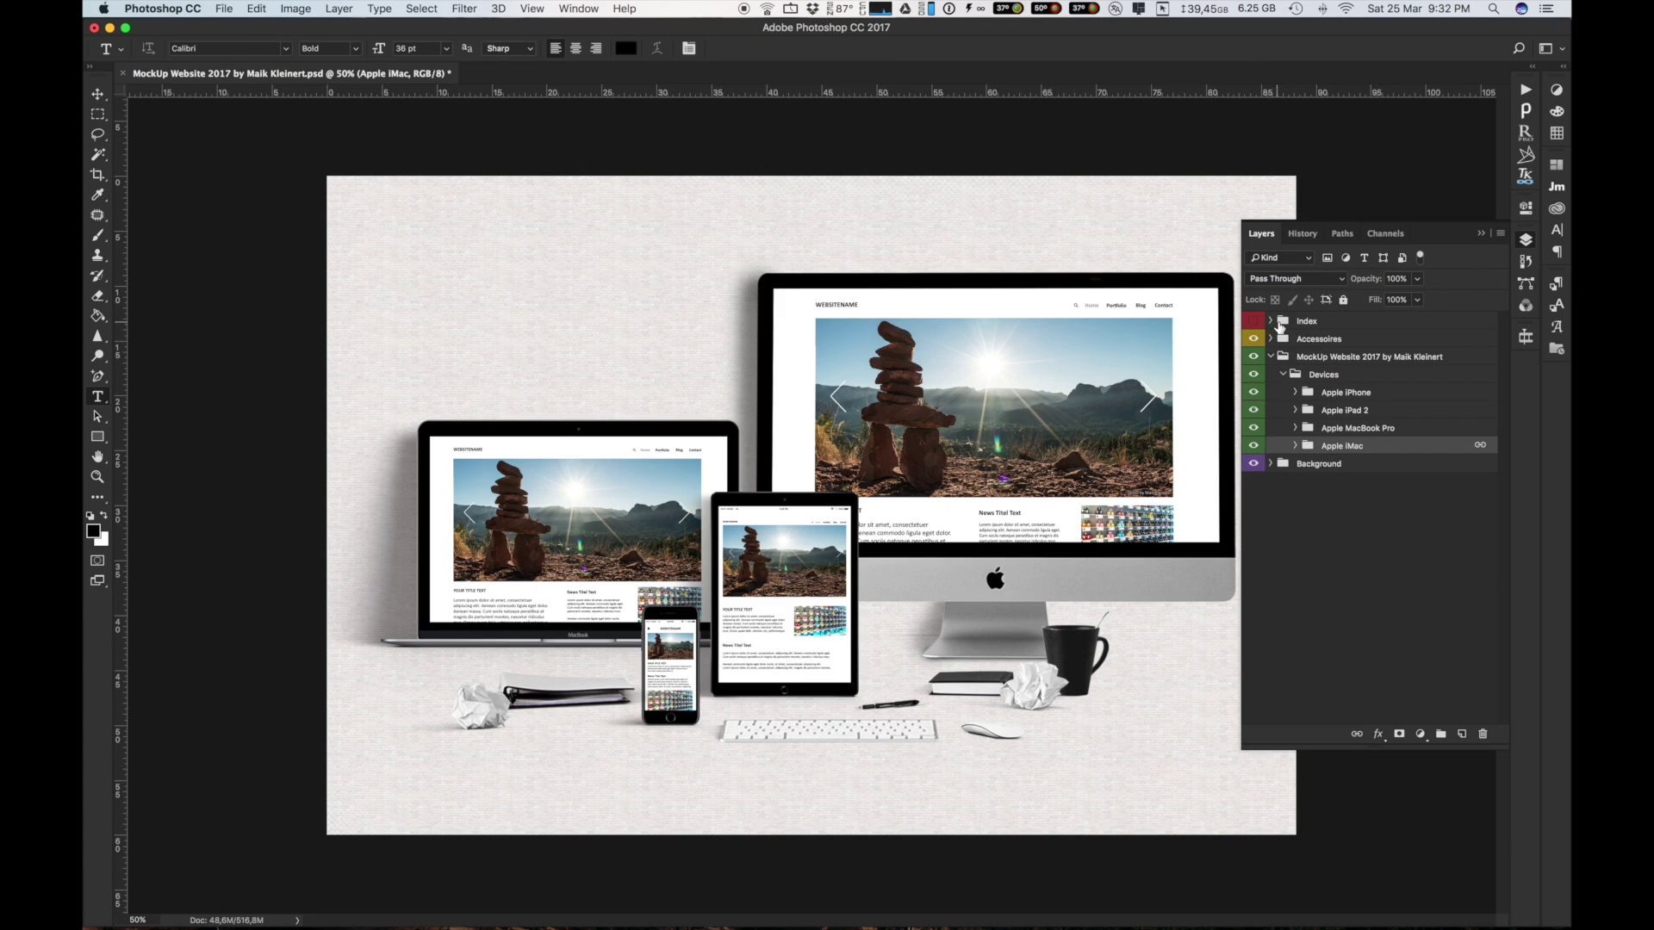
left_click(1255, 339)
left_click(1271, 339)
left_click(1270, 500)
left_click(1271, 500)
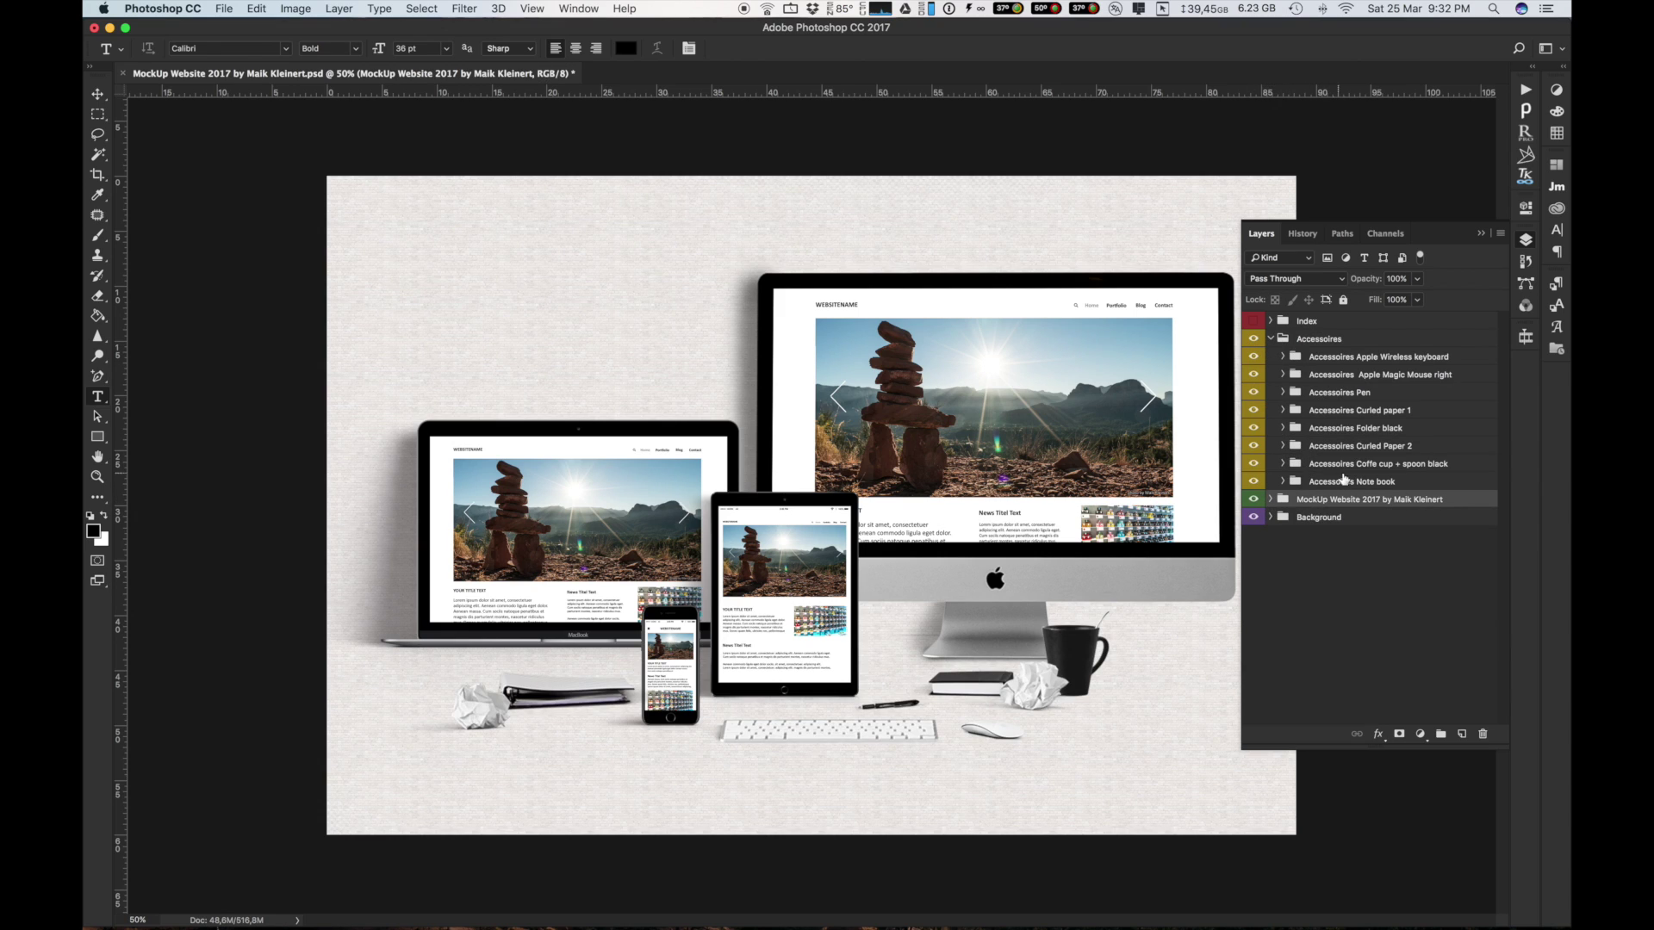
left_click(1254, 339)
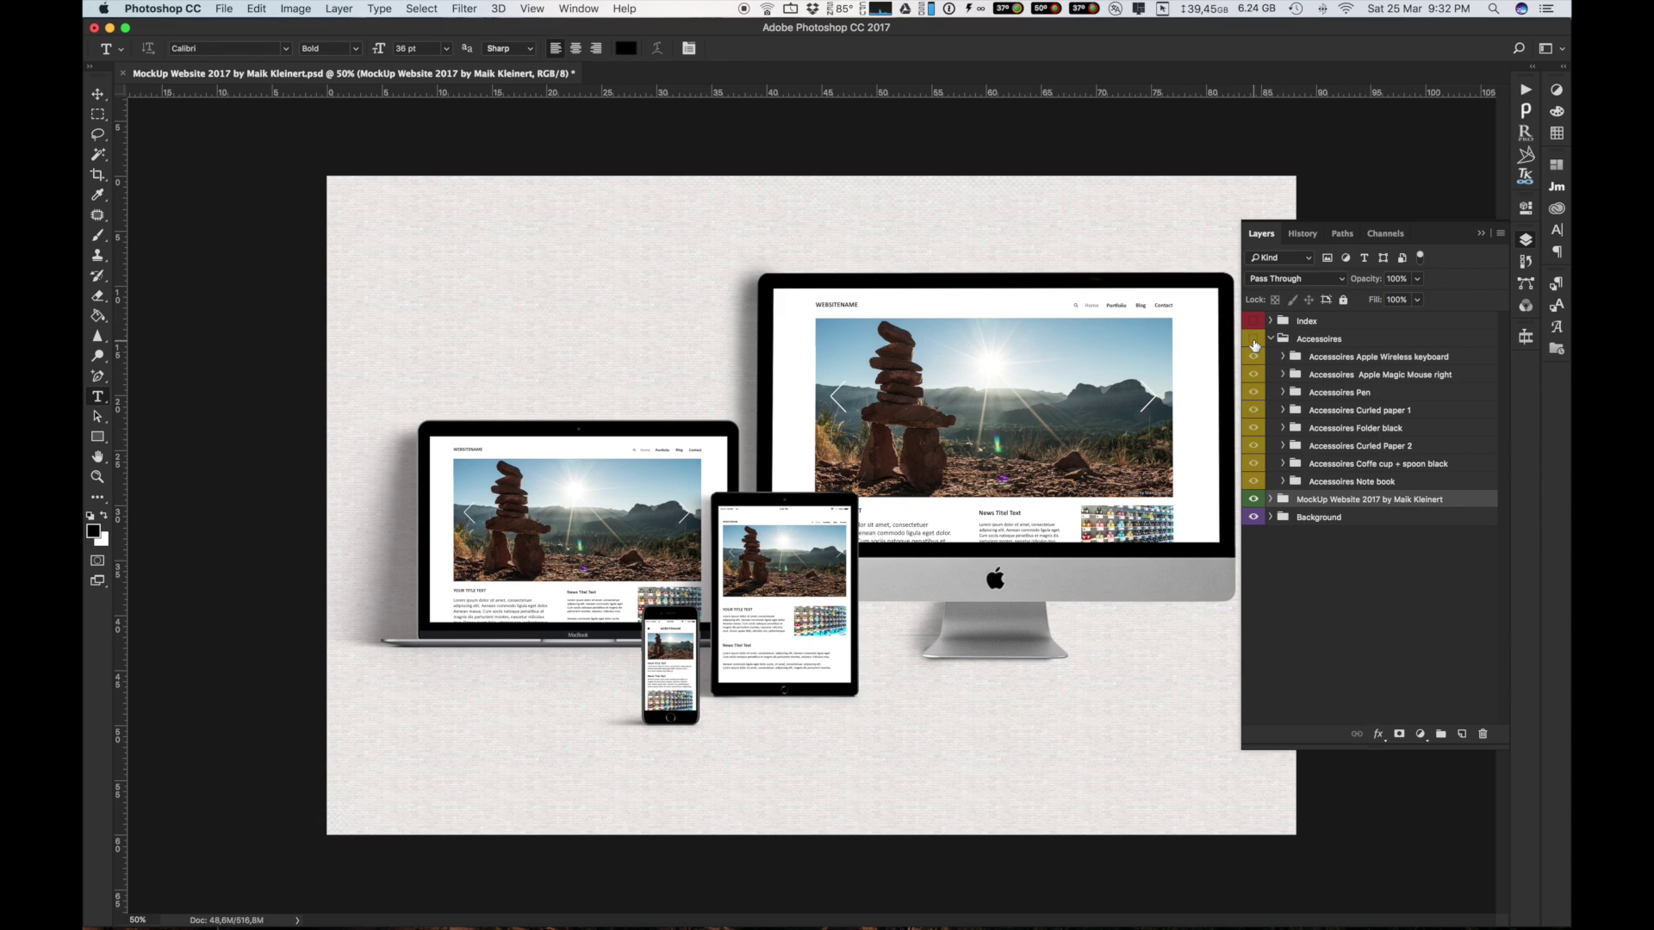
left_click(1254, 392)
left_click(1271, 338)
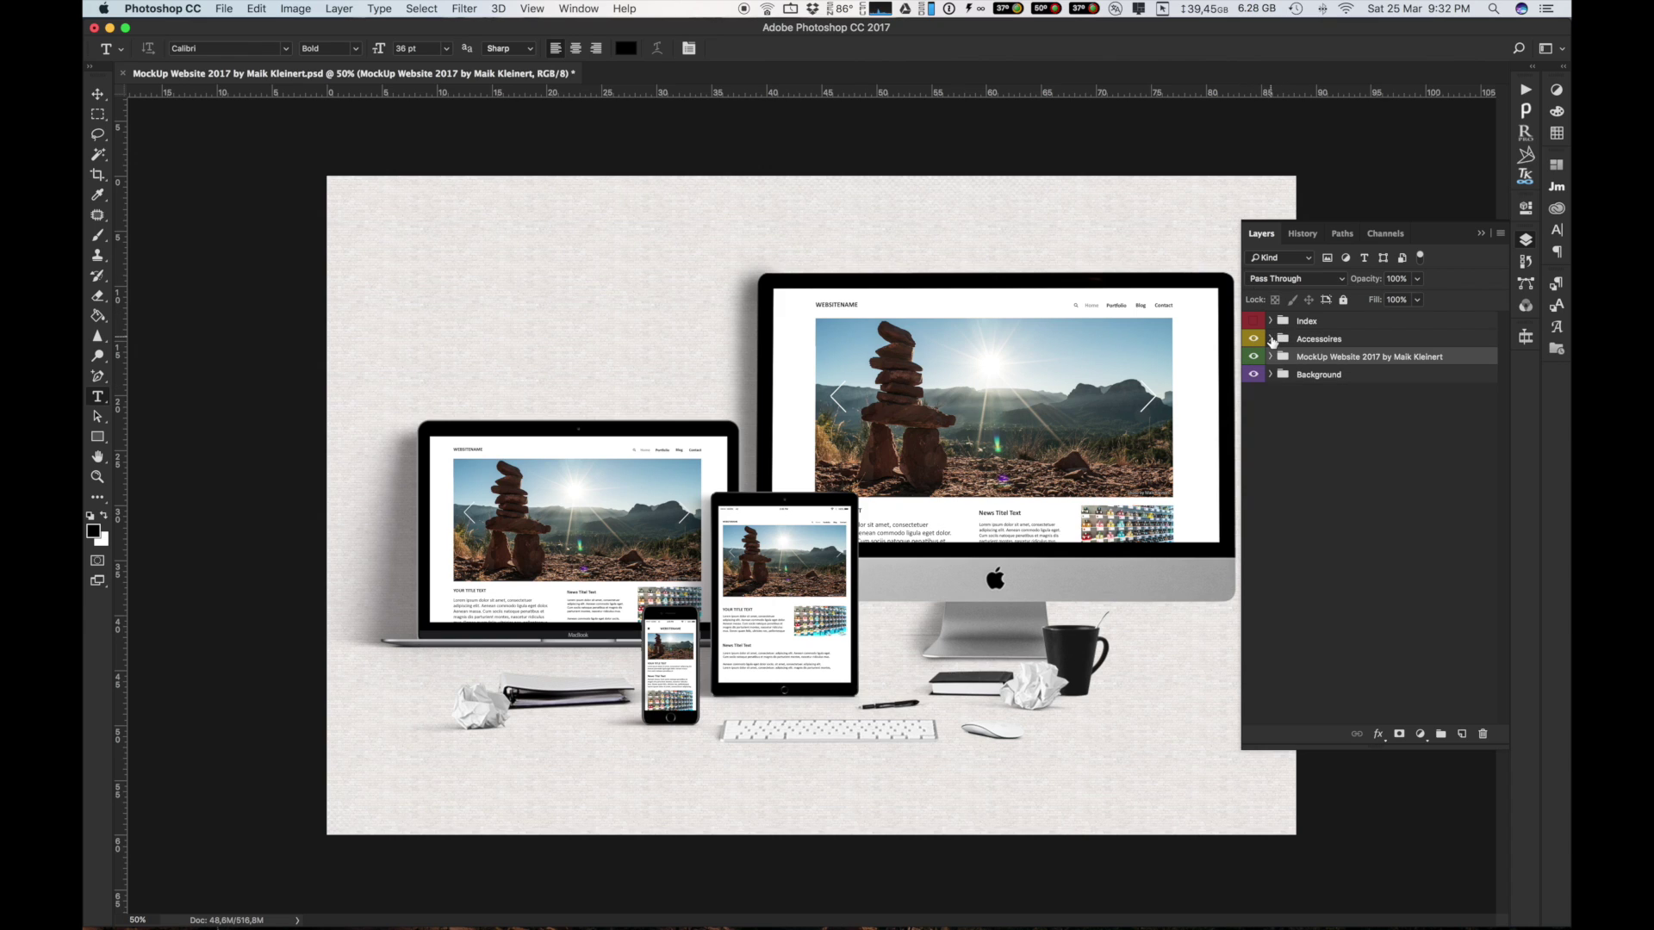
Step: Toggle the iPad and the wood/wall backdrop, then select the iMac's PUT YOUR WEBSITE LAYOUT HERE layer
left_click(1271, 357)
left_click(1254, 374)
left_click(1254, 410)
left_click(1255, 392)
left_click(1254, 392)
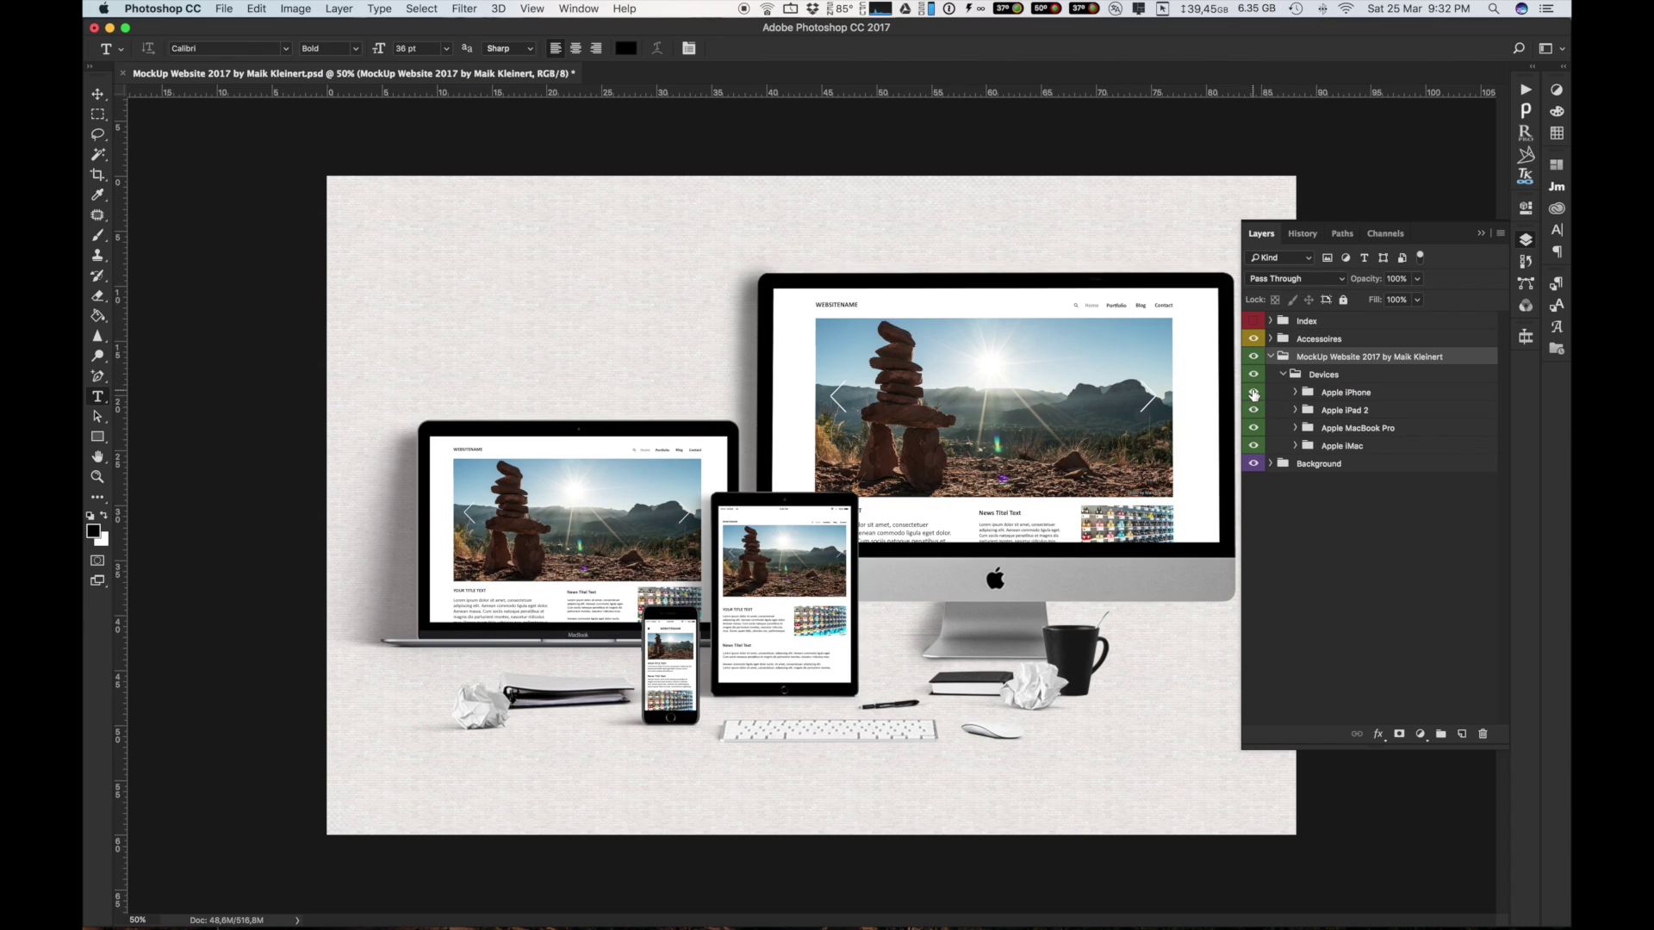
left_click(1271, 464)
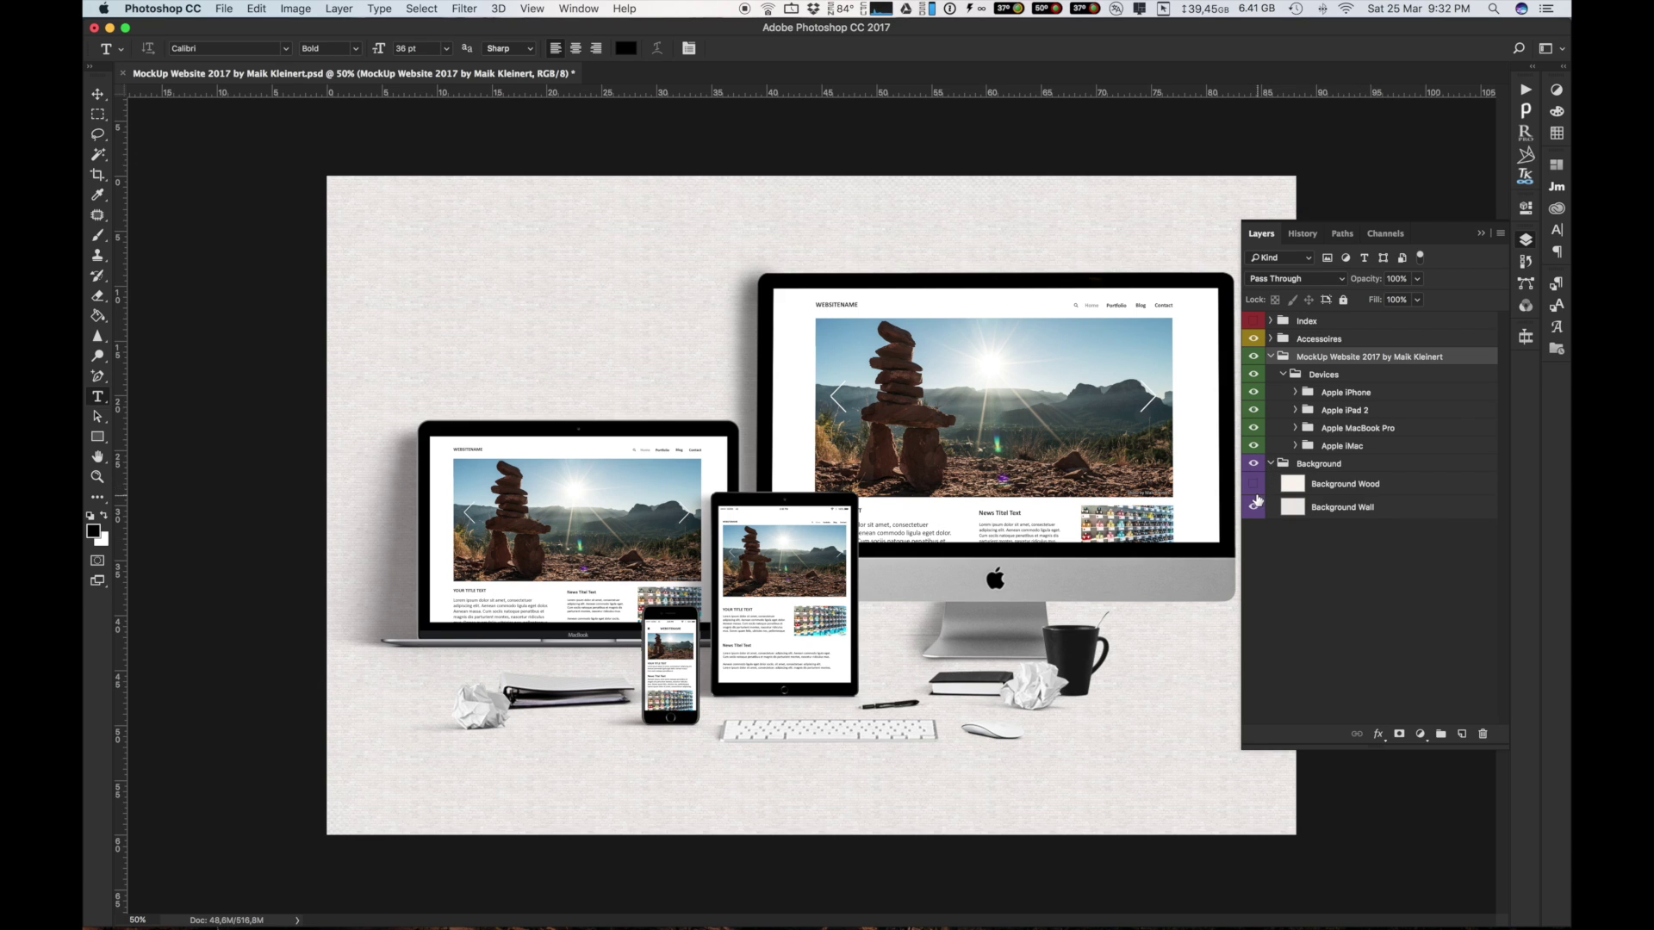
left_click(1254, 485)
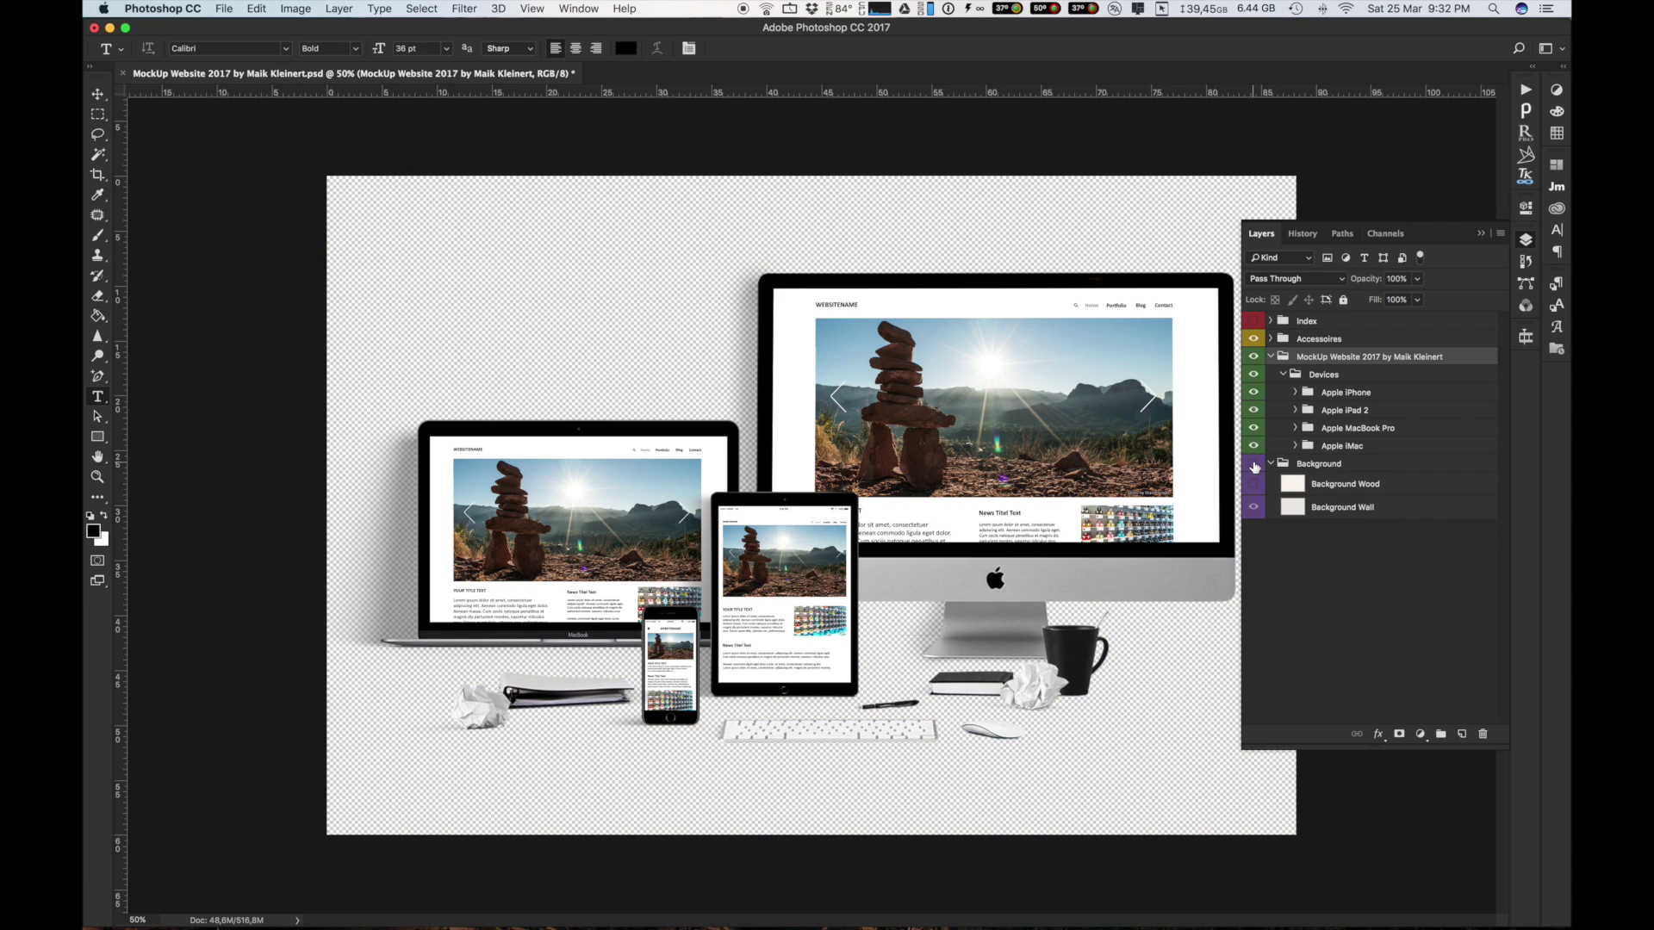
left_click(1271, 464)
left_click(1295, 447)
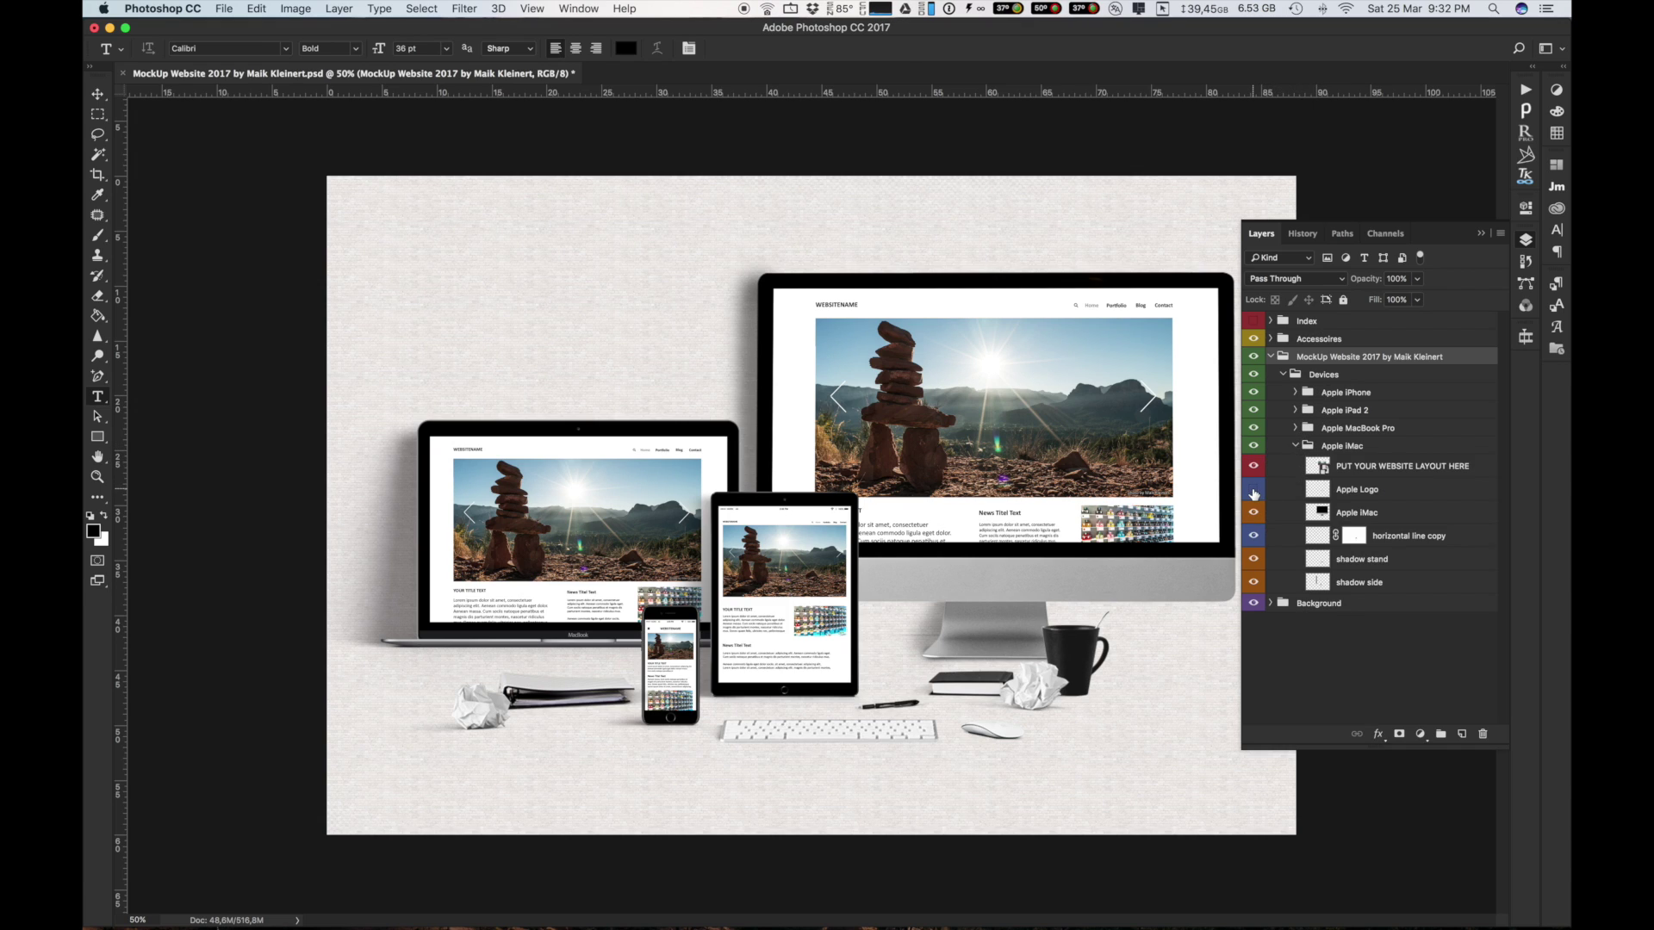
left_click(1454, 468)
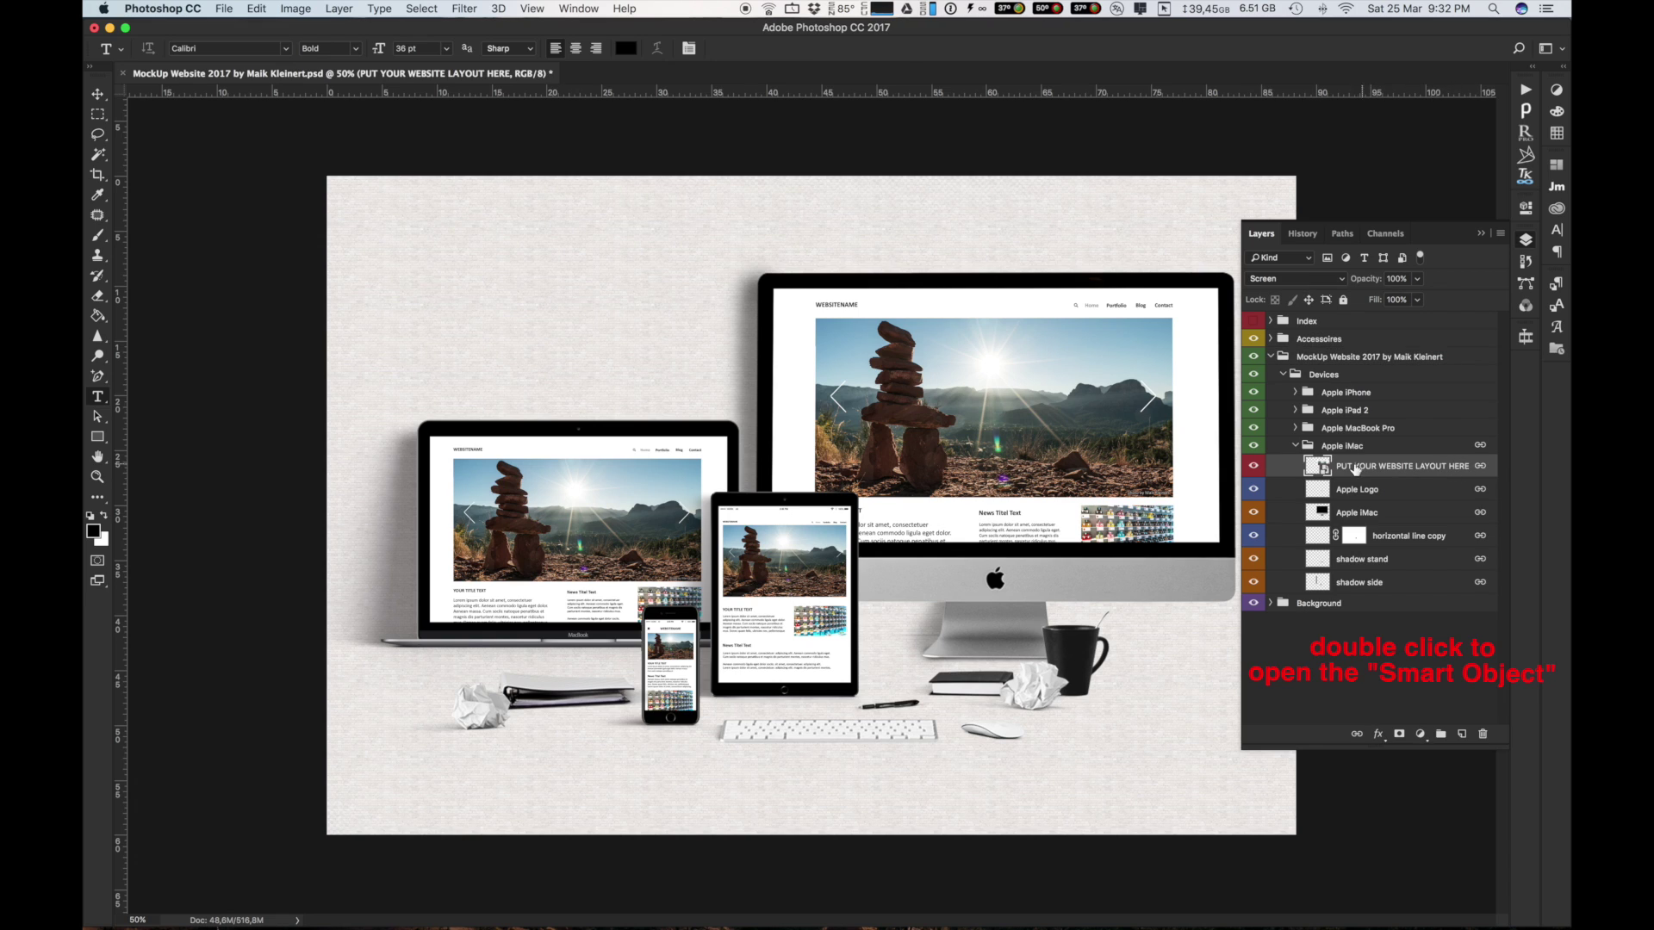
Step: Open the iMac screen smart object and expand its Photos, Arrow and Text folders
double_click(1310, 466)
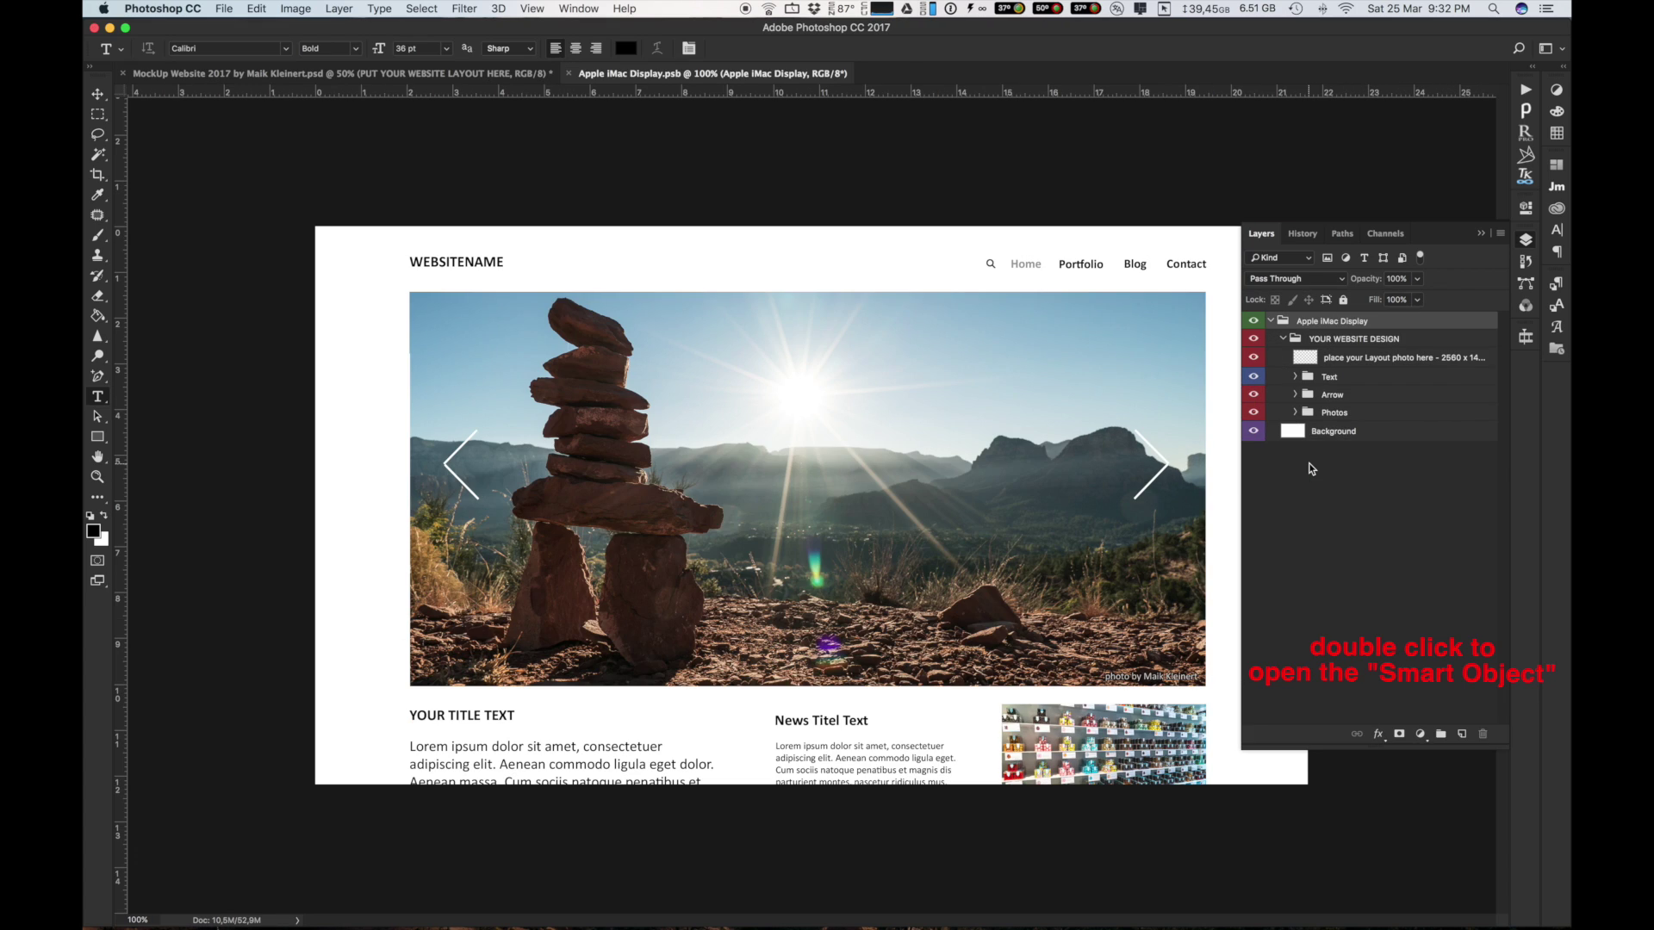
left_click(1295, 414)
left_click(1295, 395)
left_click(1253, 395)
left_click(1294, 394)
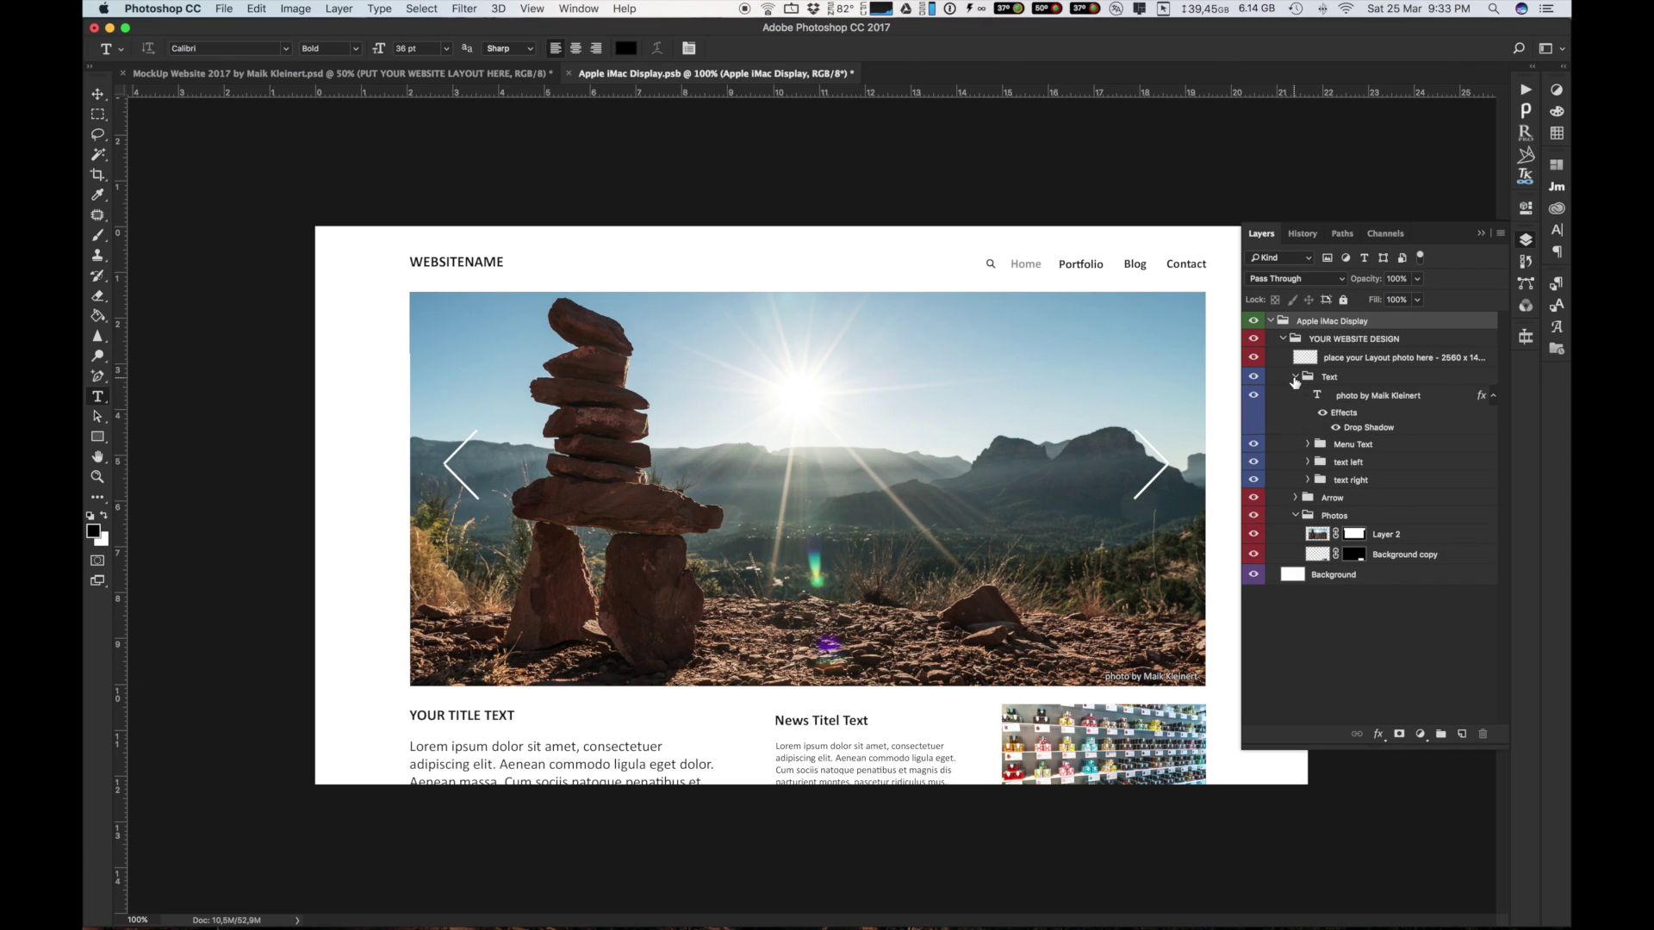
Step: Collapse the folders, select the 'place your Layout photo here' layer and start File > Place Linked
left_click(1252, 375)
left_click(1251, 376)
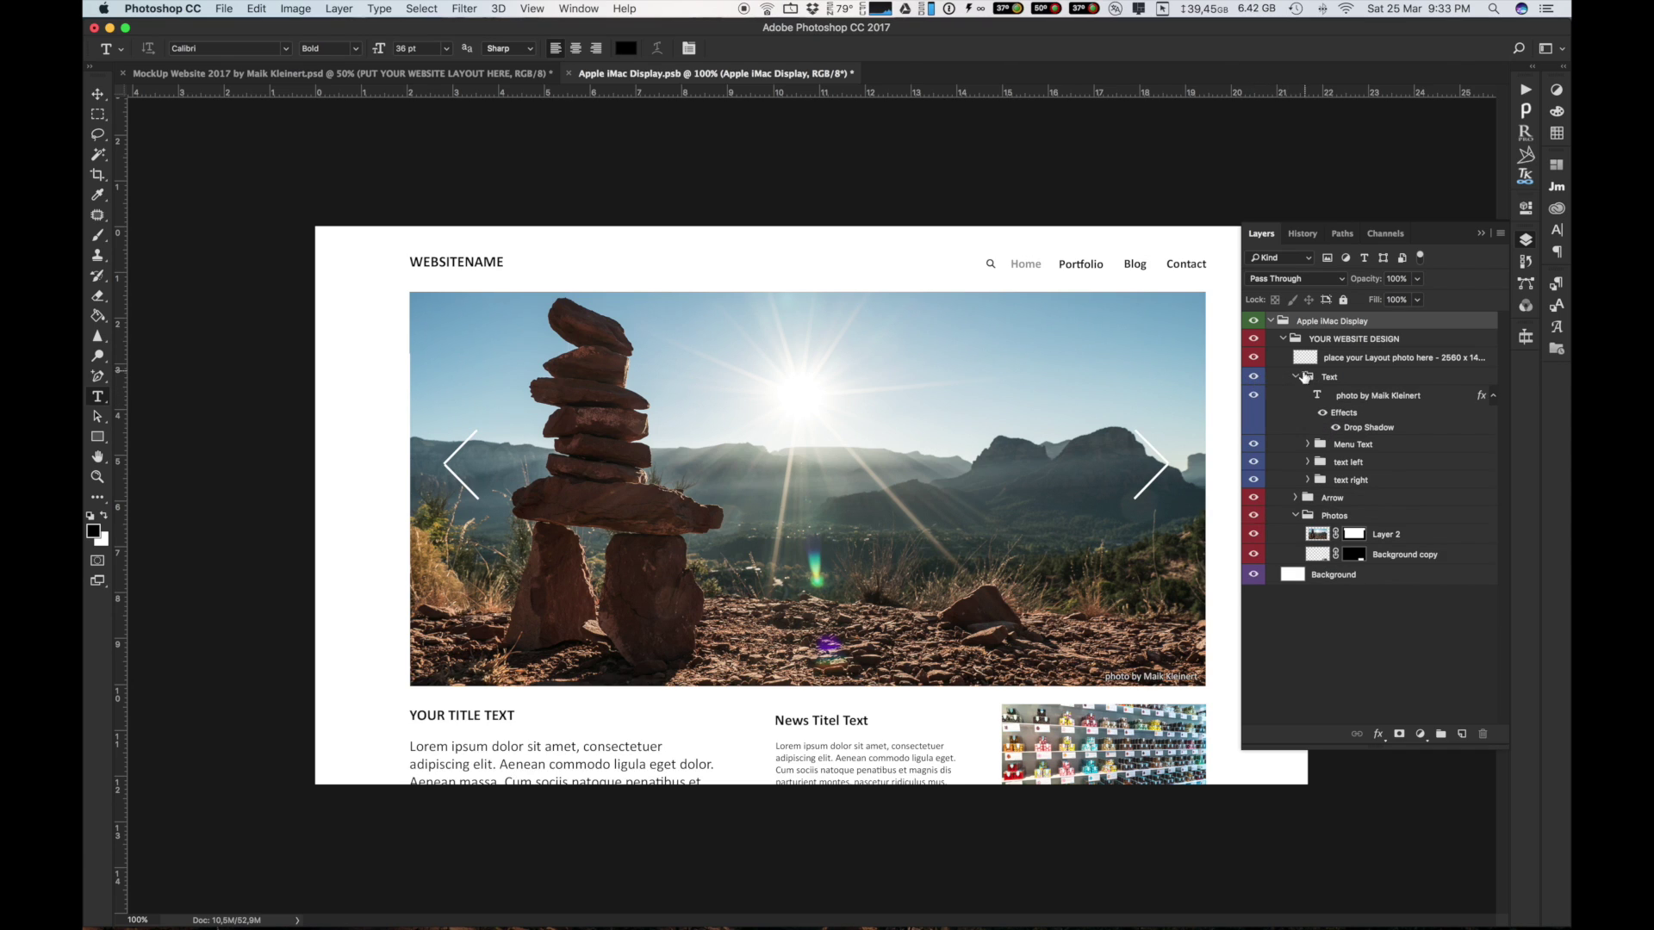
left_click(1295, 412)
left_click(1305, 358)
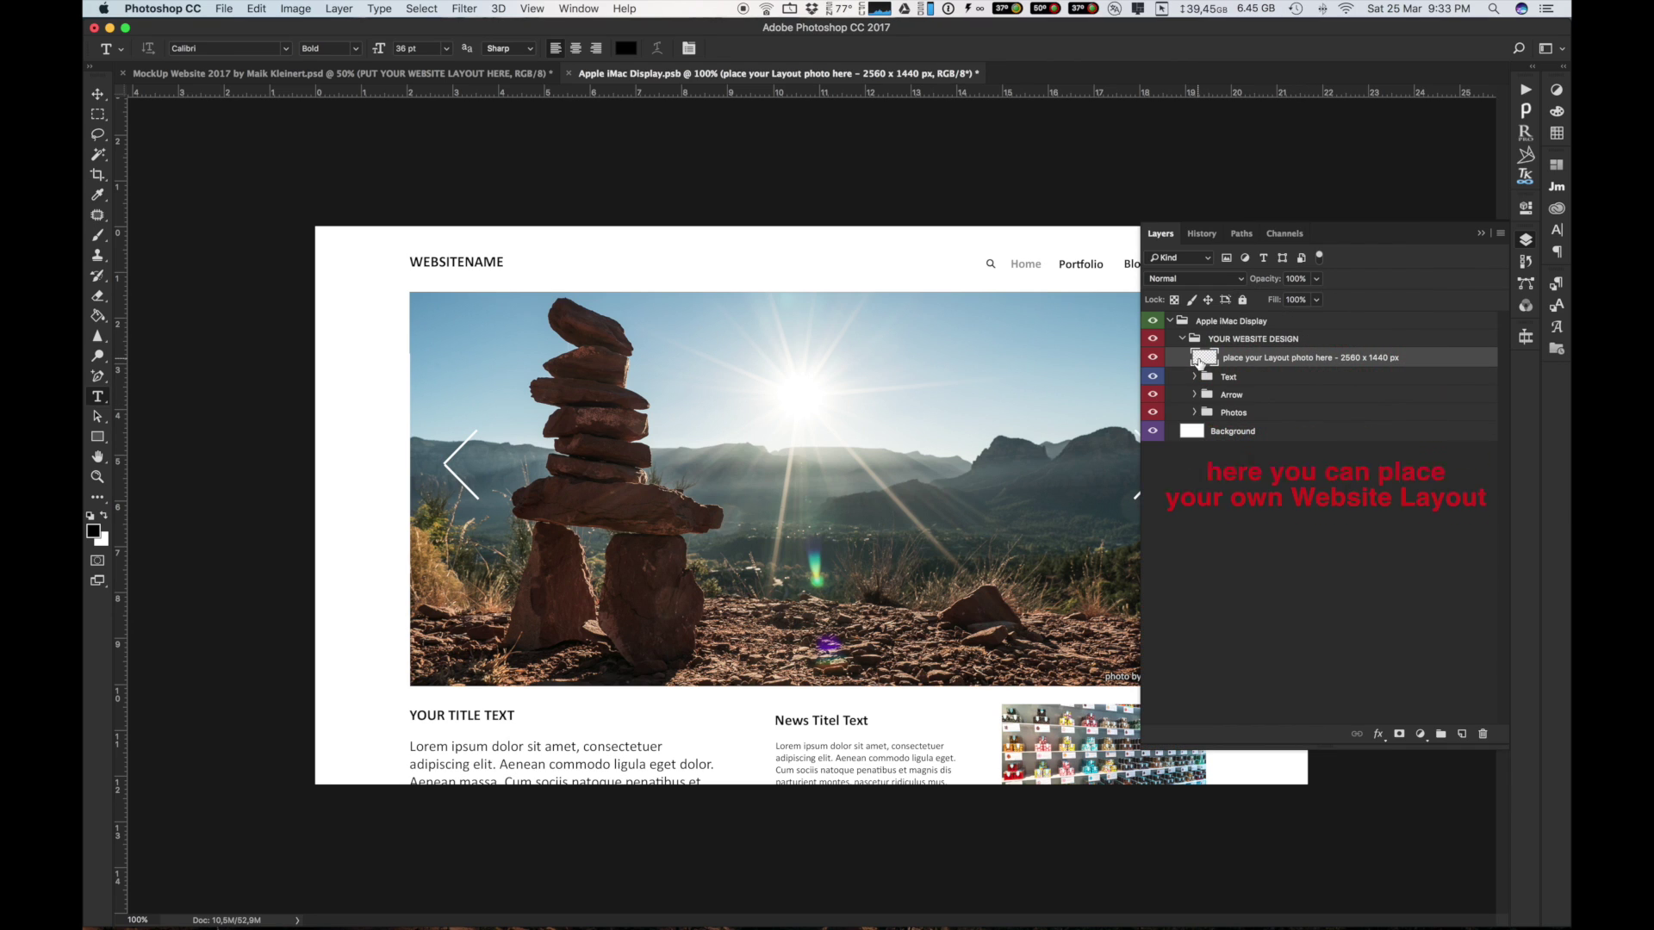
left_click(231, 10)
left_click(231, 10)
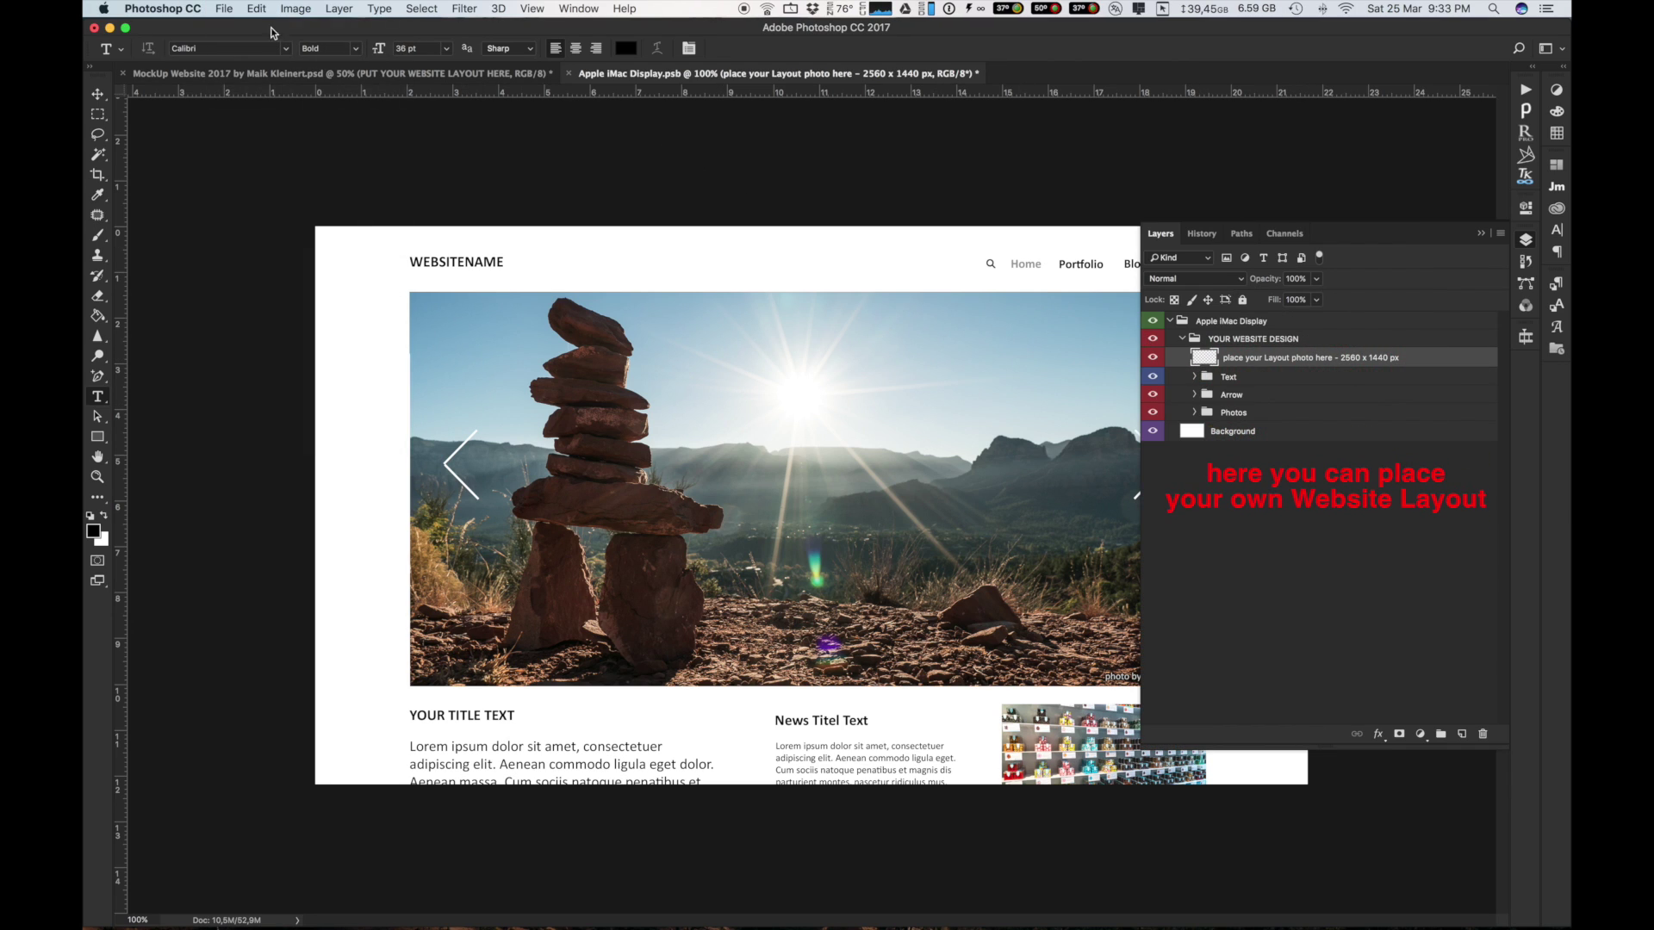
left_click(282, 309)
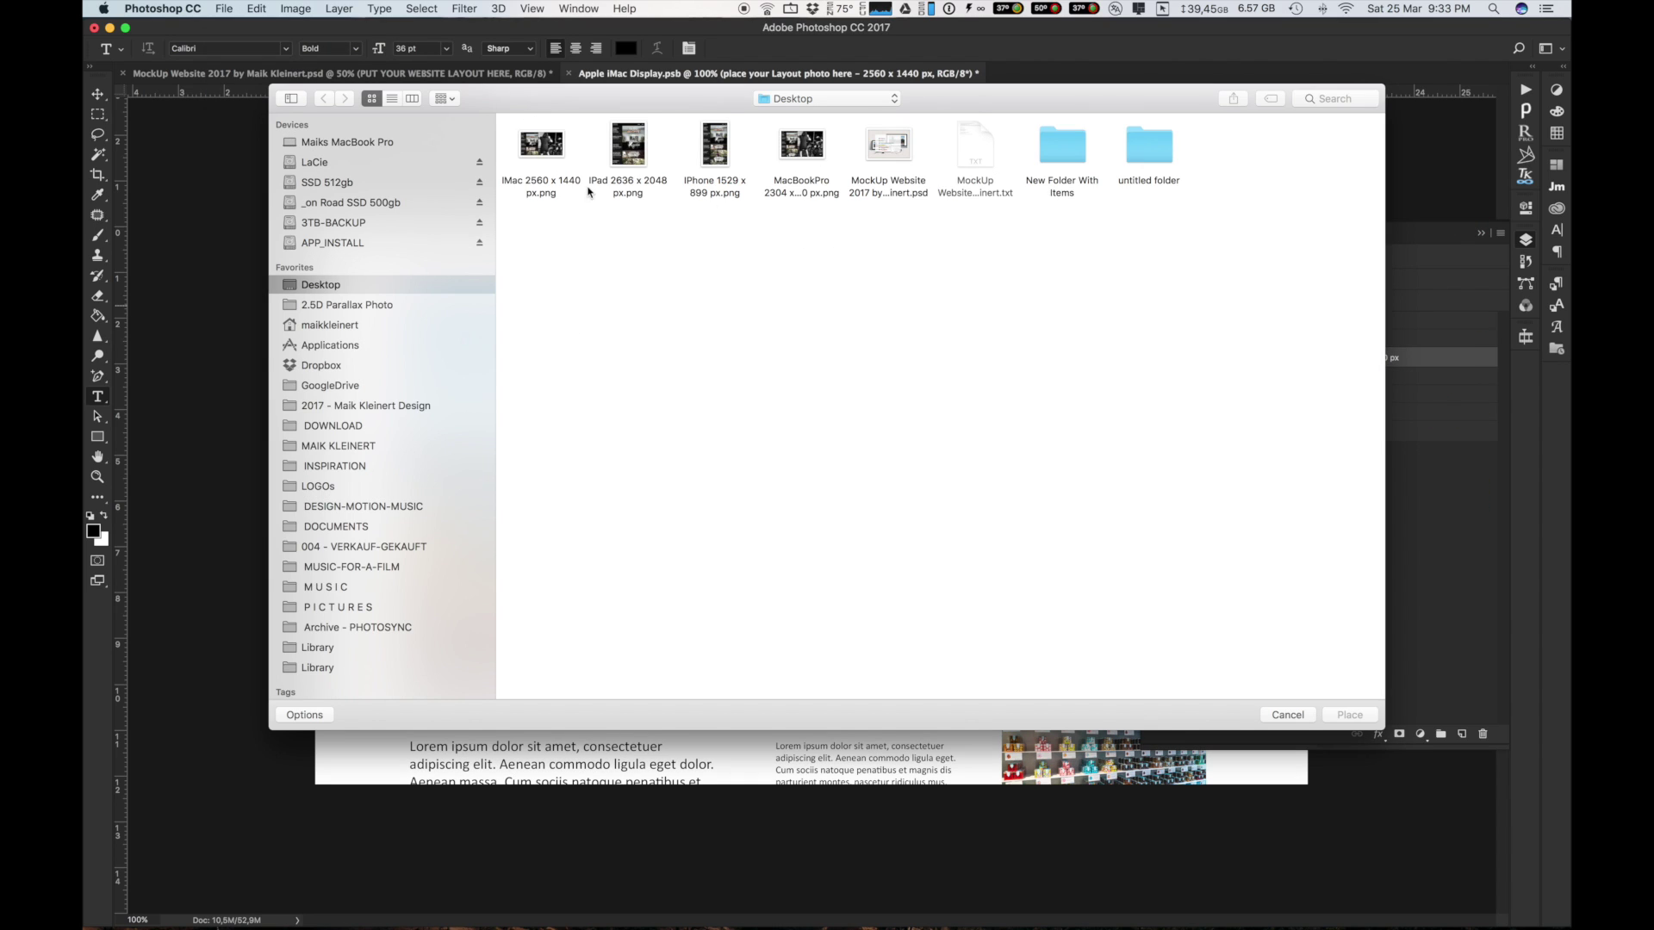
Step: Place iMac 2560 x 1440 px.png as the screen layout, save the document and close it
left_click(552, 150)
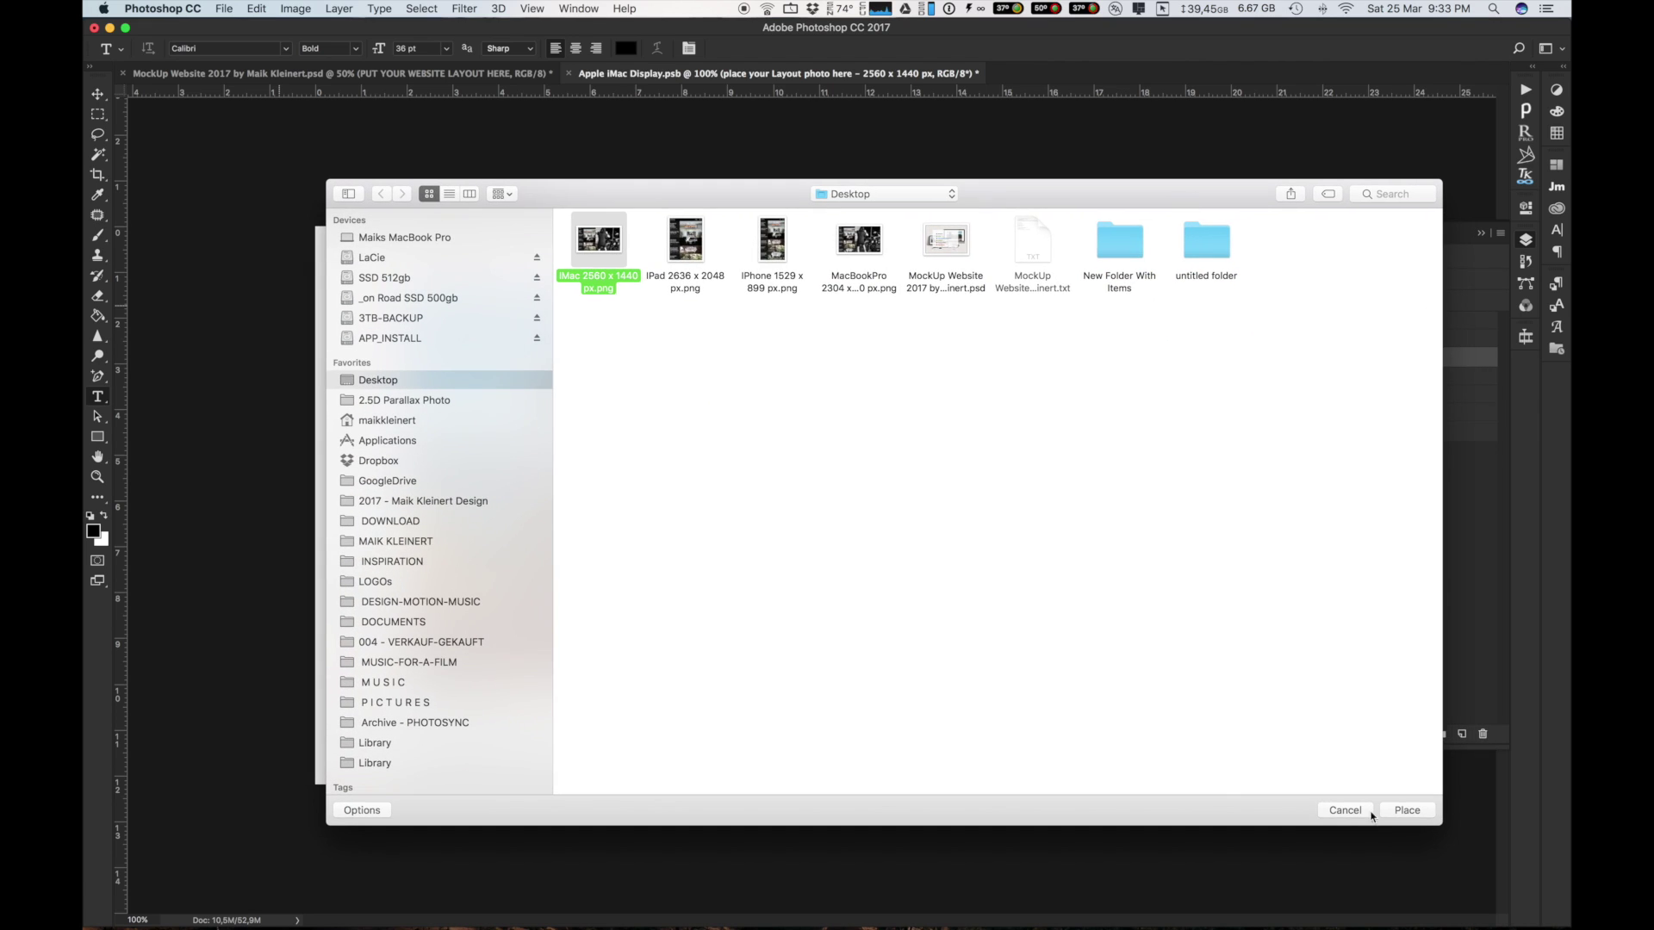
left_click(1407, 809)
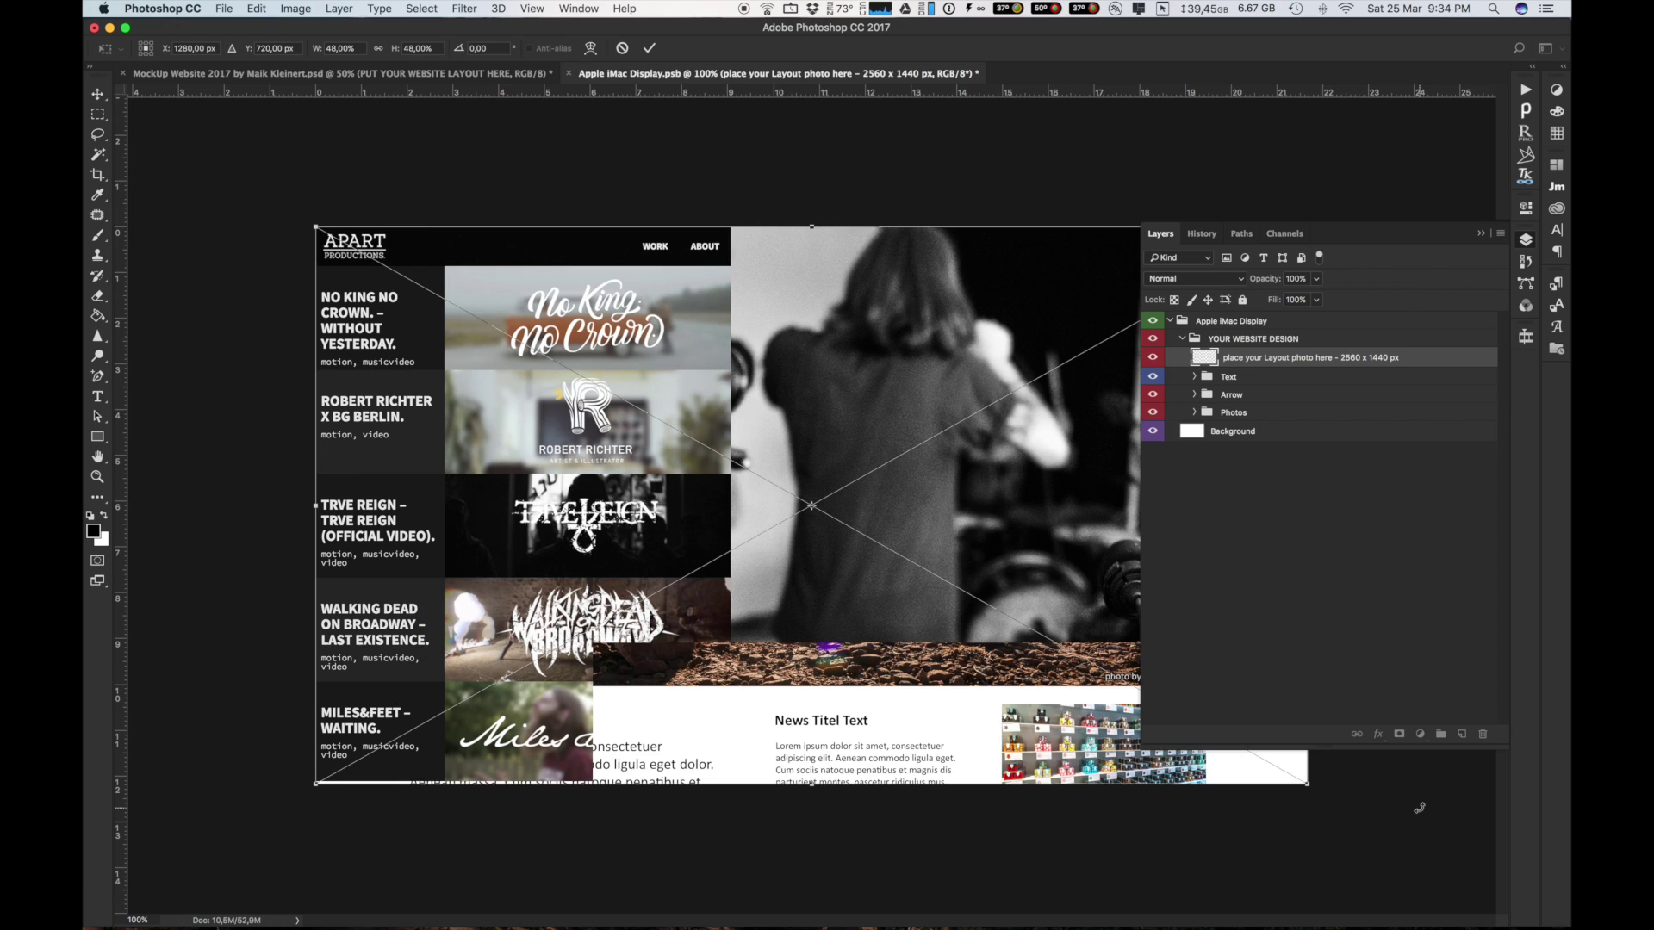
key("Return")
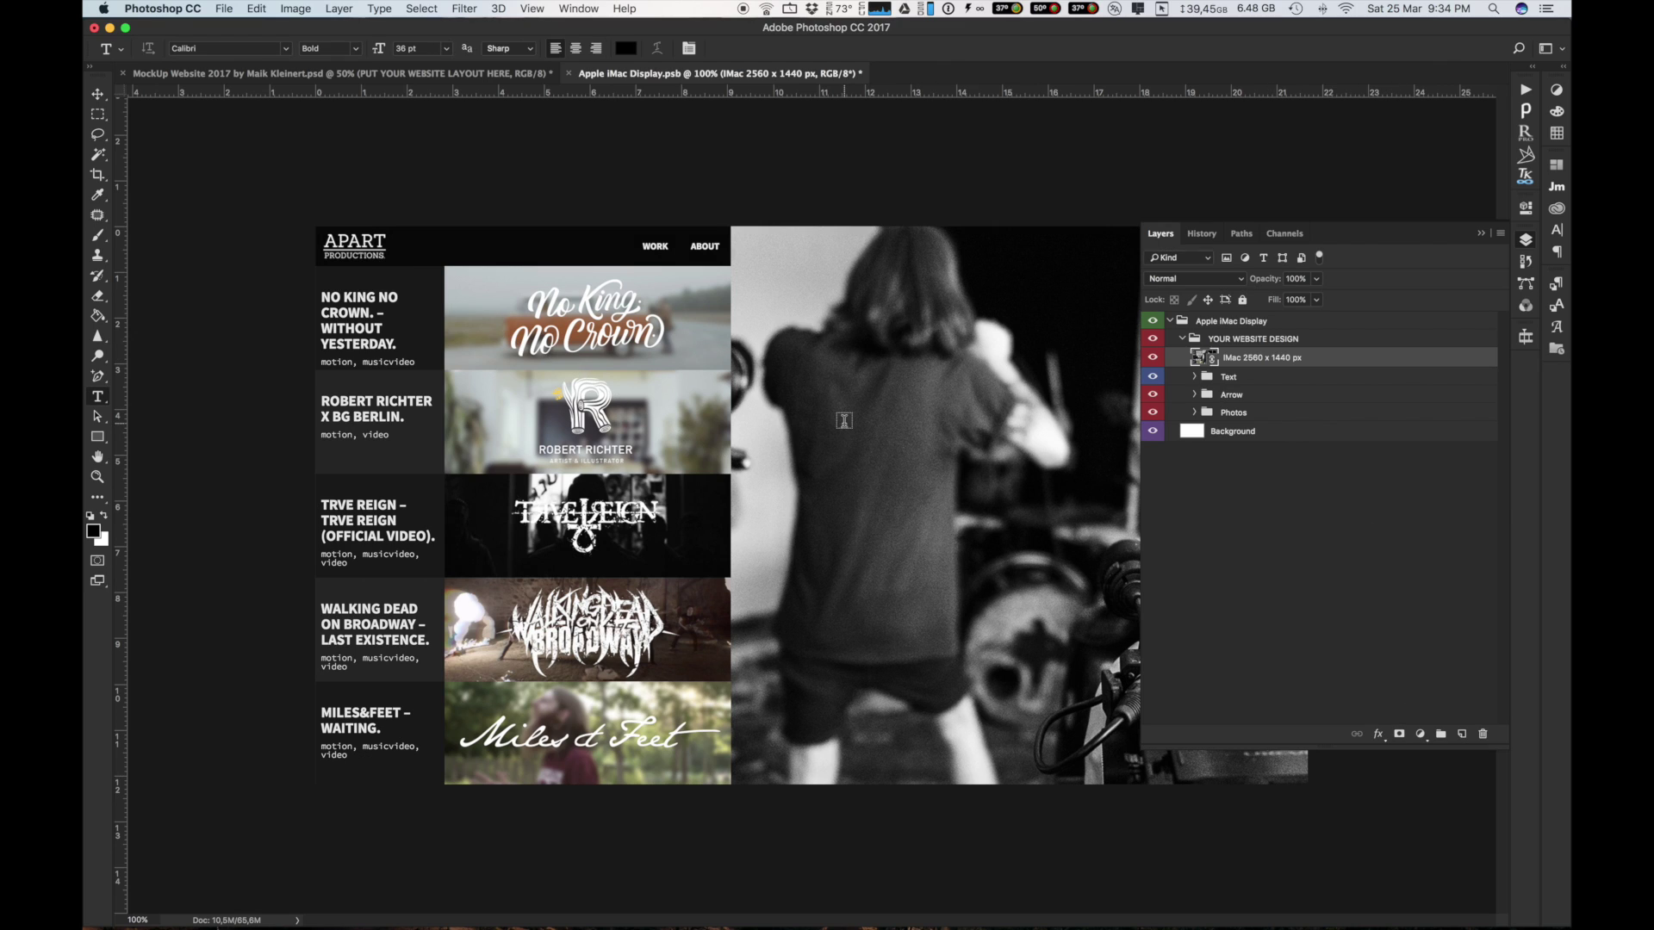
left_click(224, 9)
left_click(241, 160)
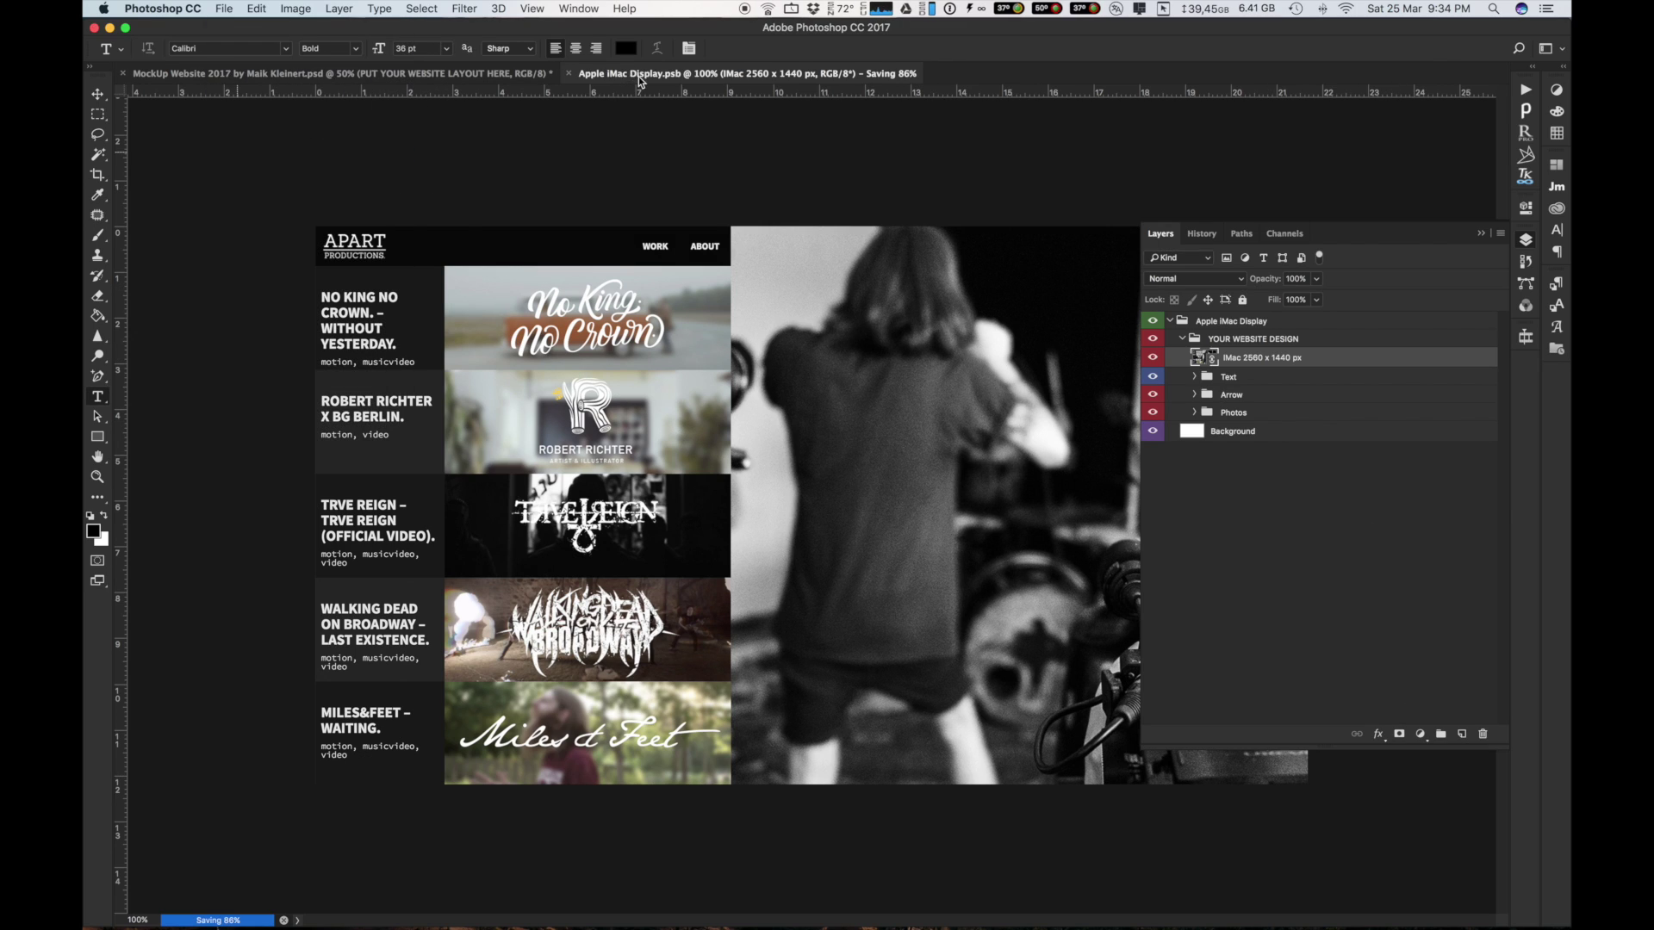
key("super+w")
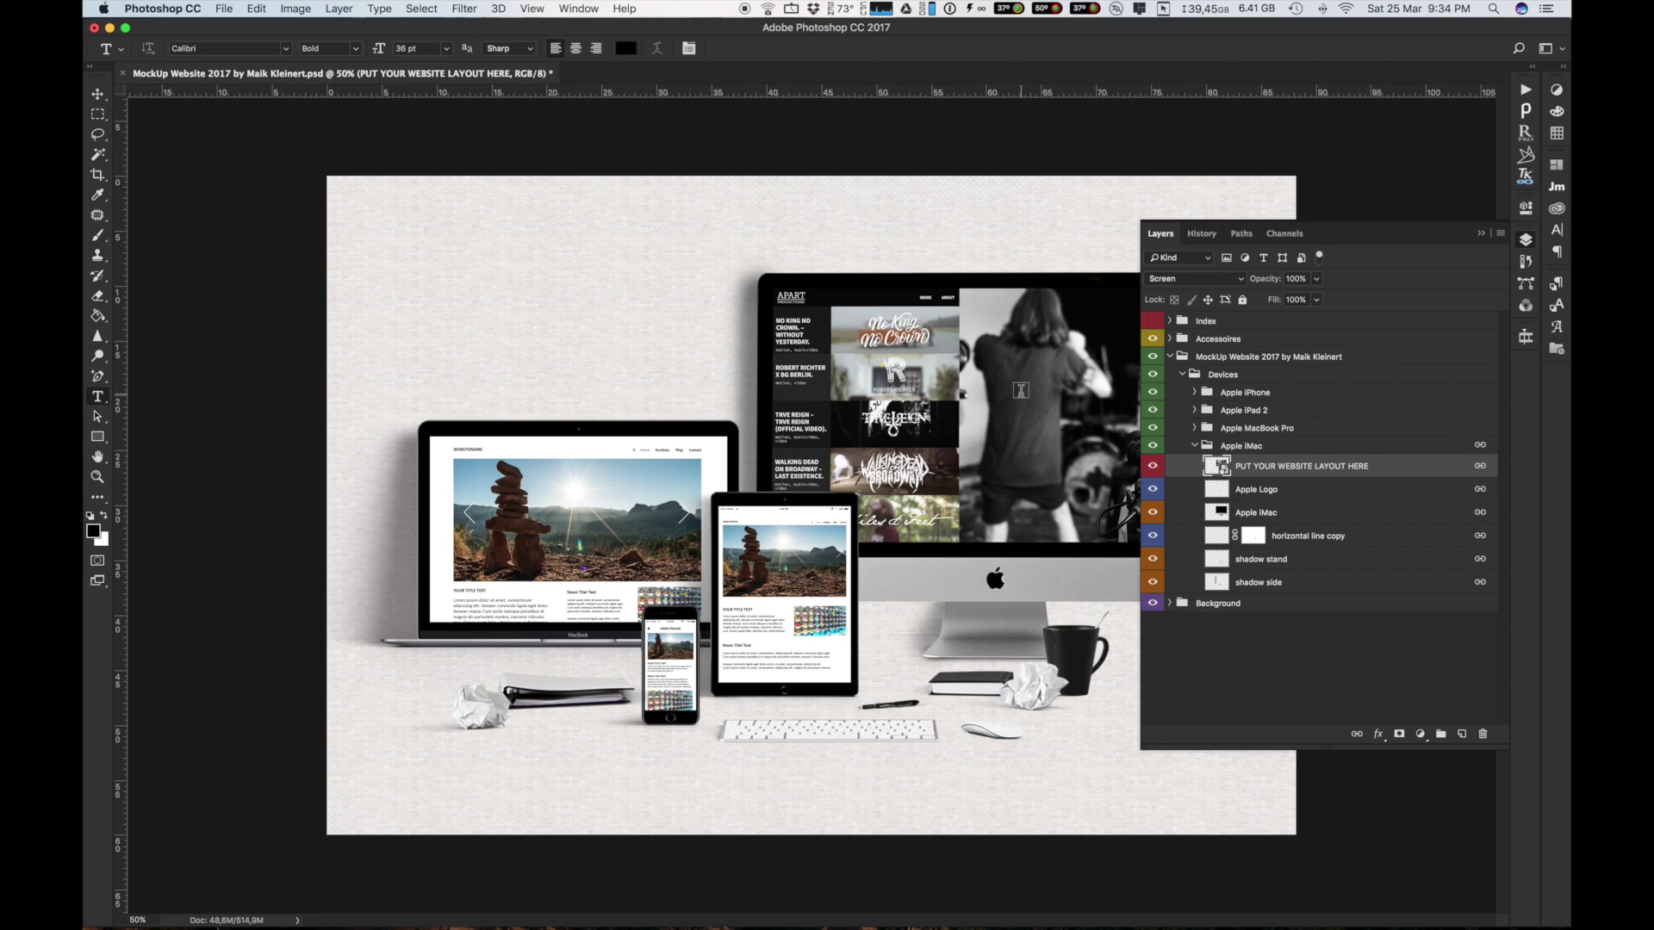
Step: Open the Apple MacBook Pro screen smart object and select its placeholder layout layer
left_click_drag(1140, 287, 1157, 288)
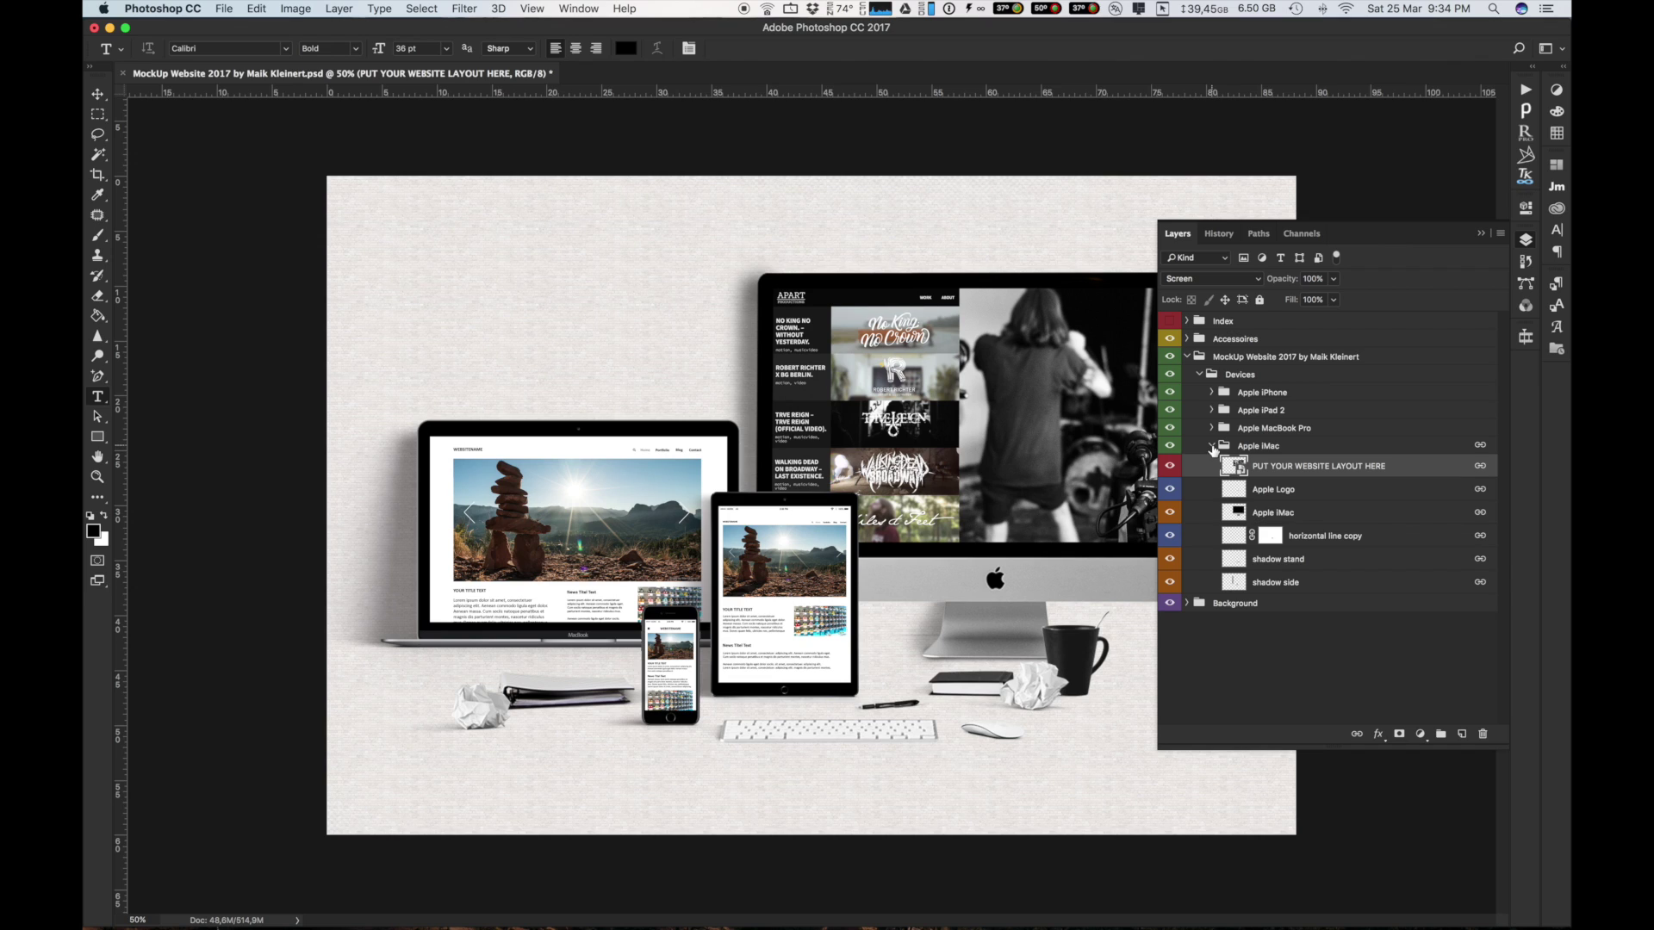
left_click(1219, 446)
left_click(1212, 428)
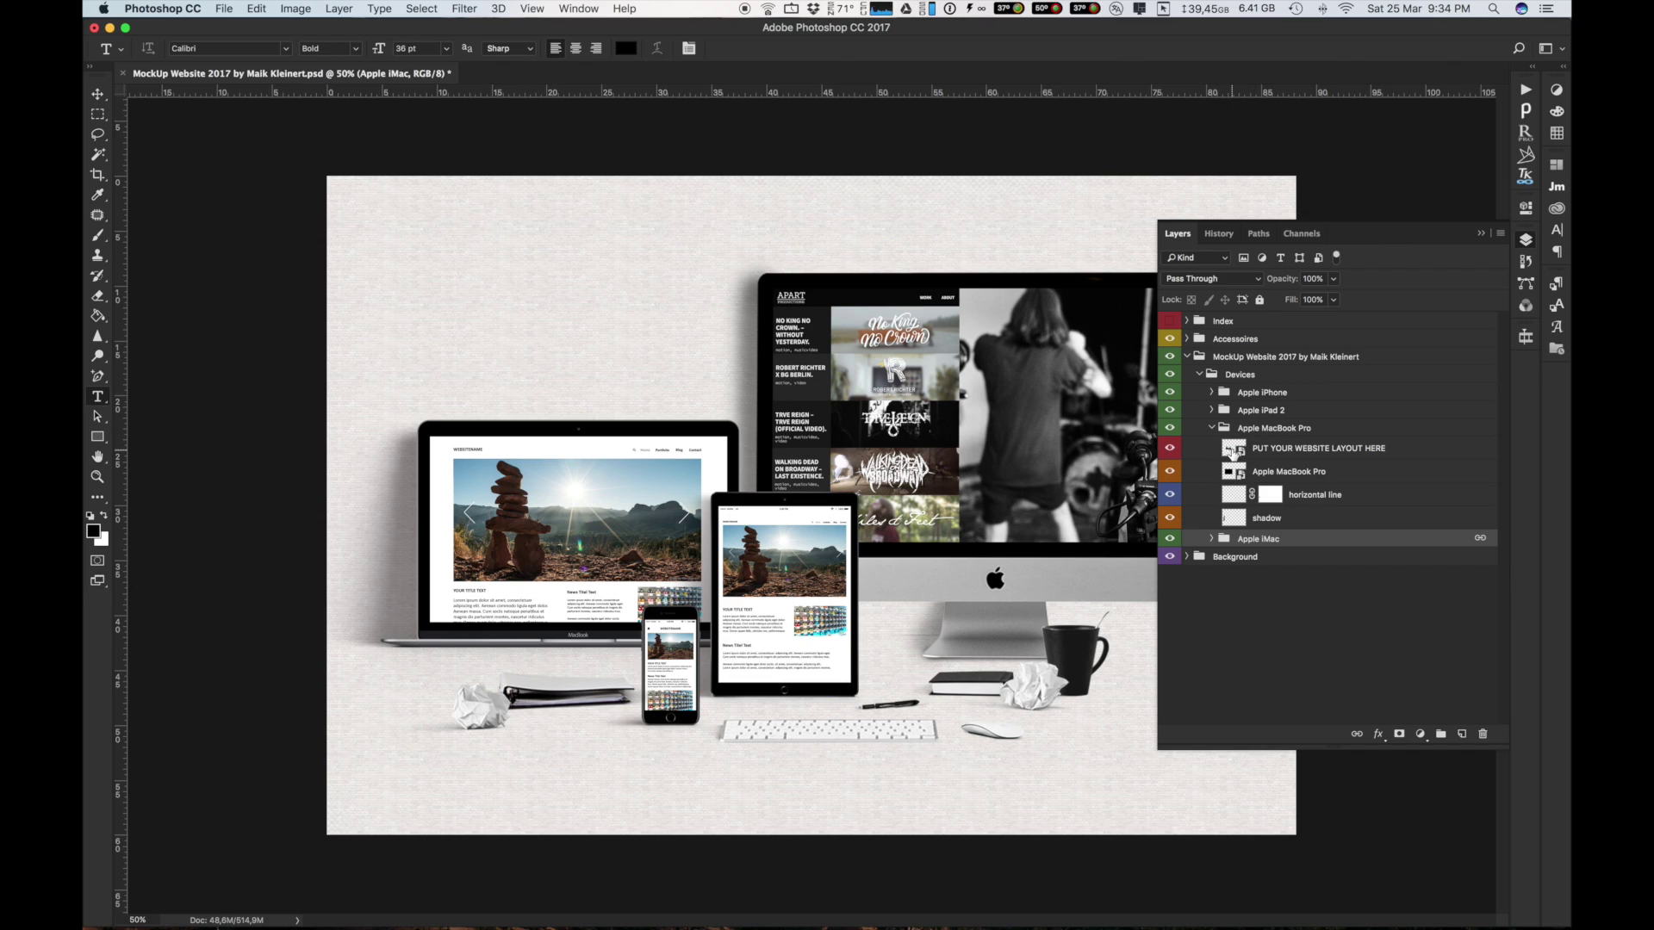
double_click(1234, 449)
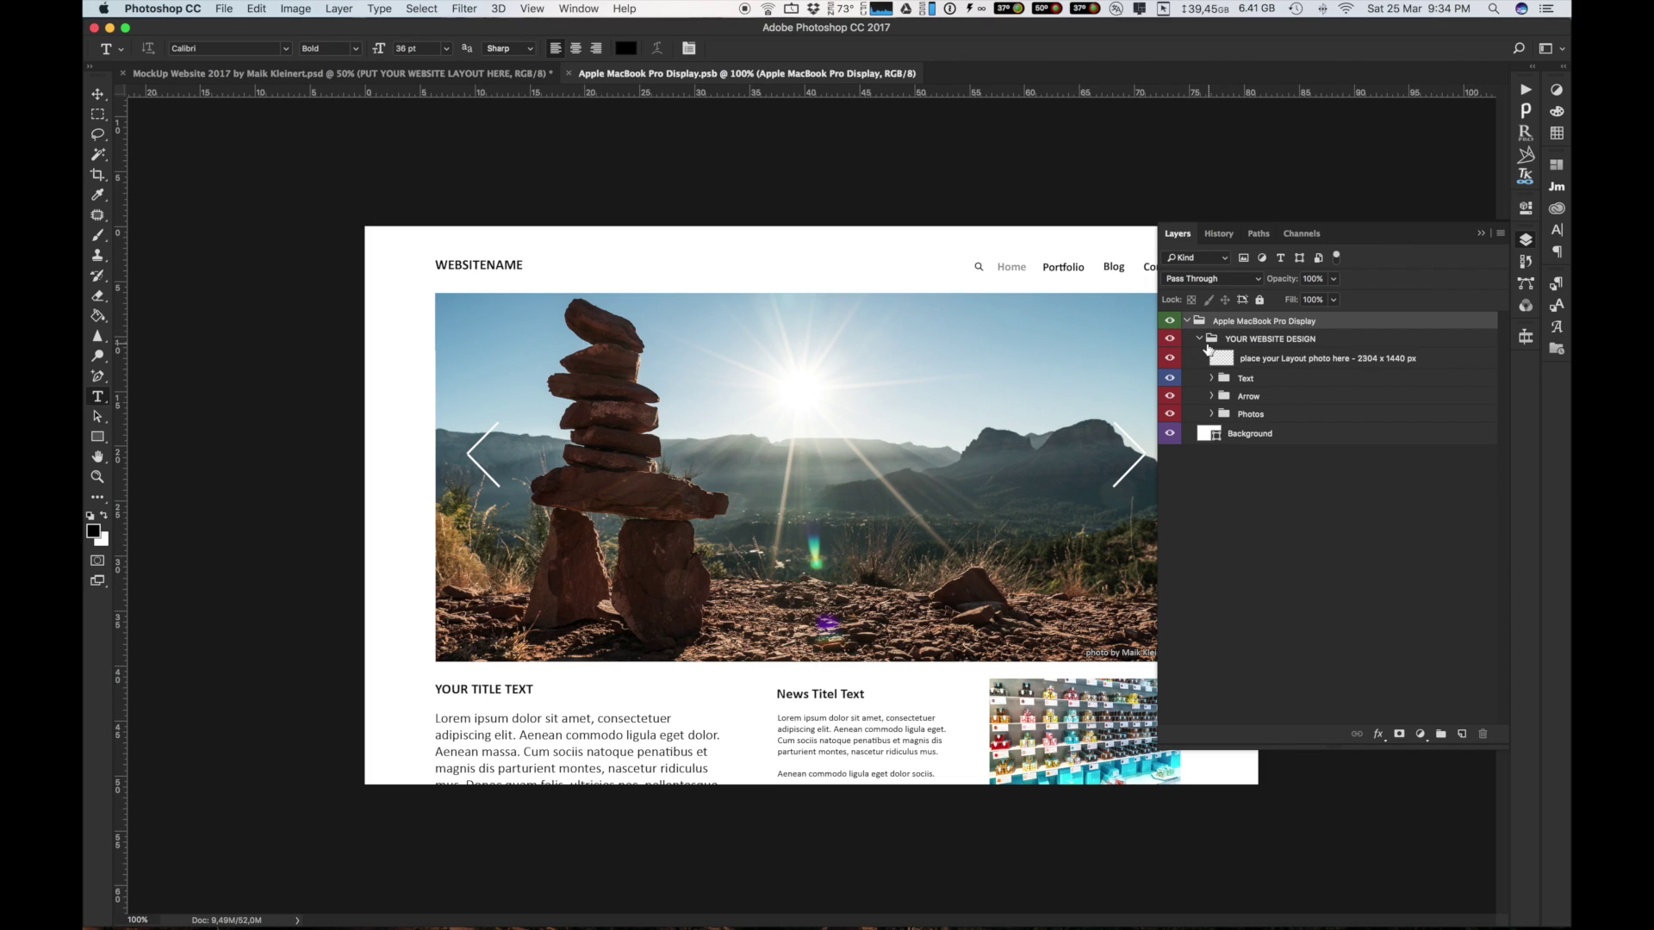
left_click(1228, 363)
Step: Place the MacBookPro 2304 x 1440 screenshot as linked, save, and close the screen document
left_click(224, 9)
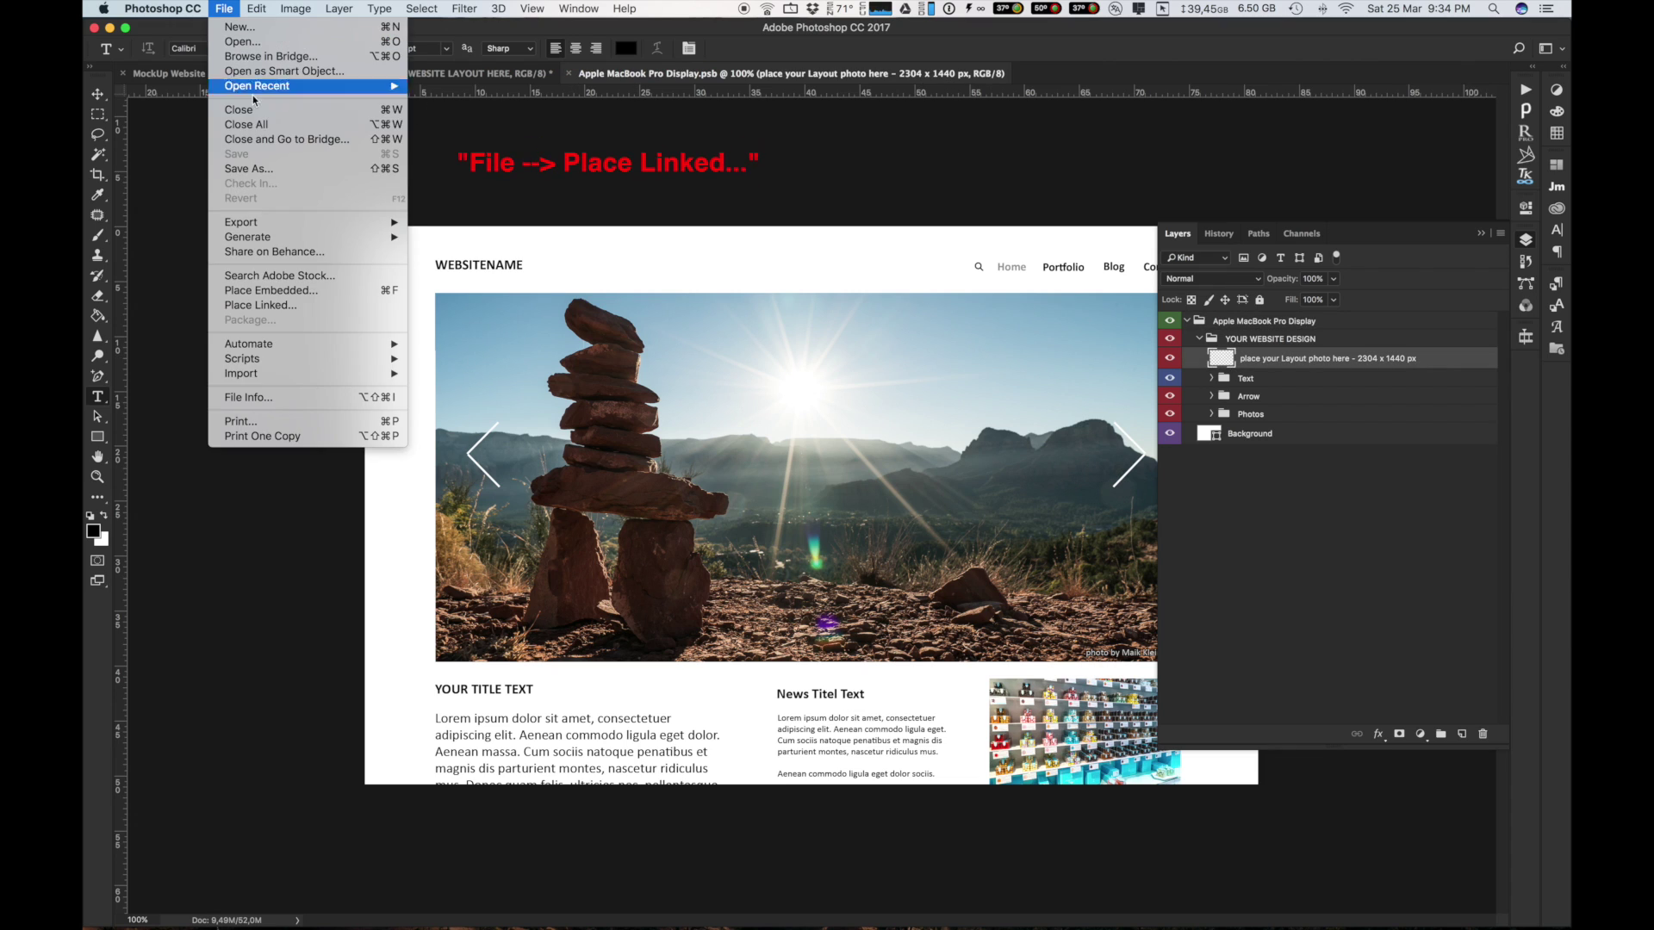
left_click(289, 307)
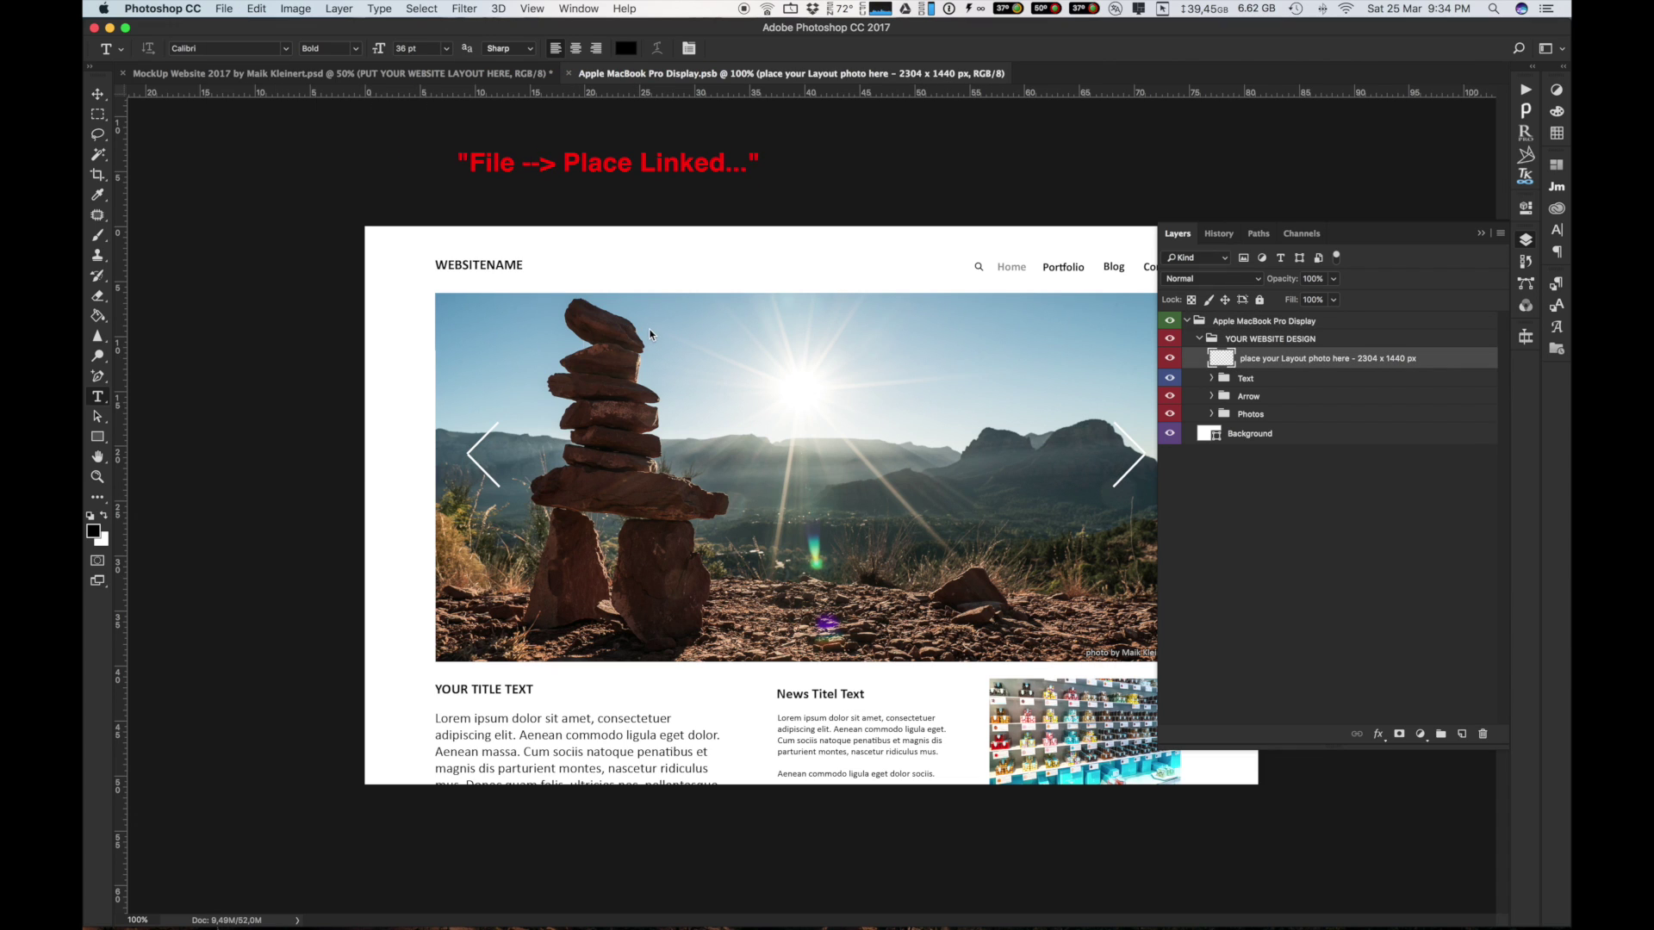
left_click(849, 250)
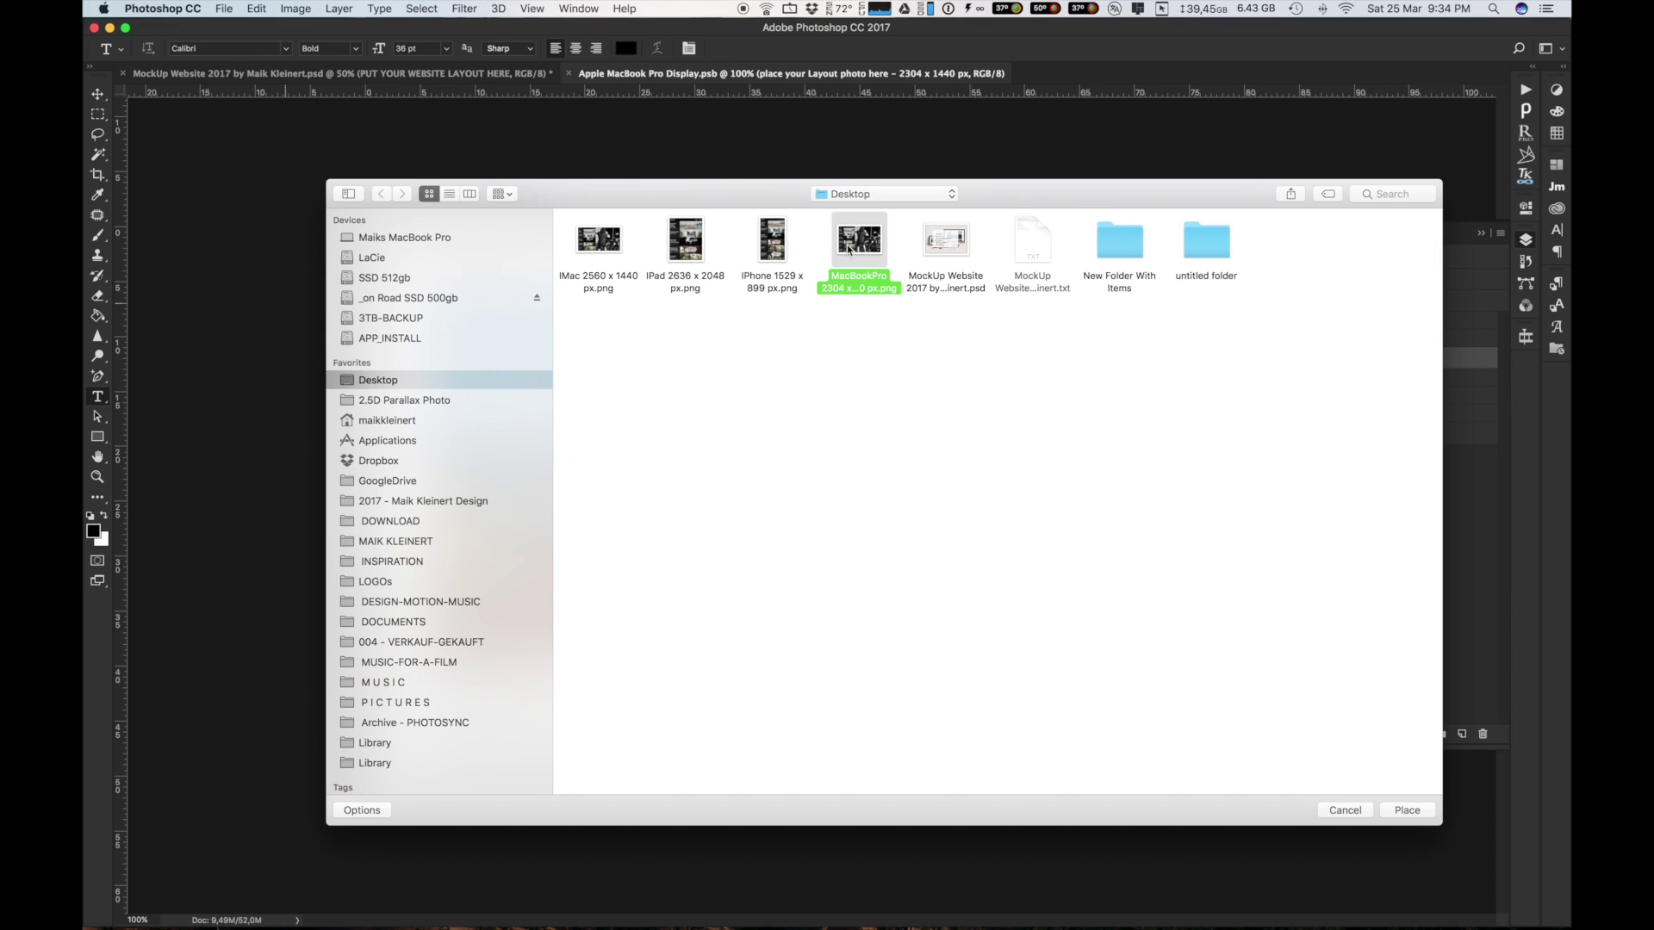
left_click(1395, 810)
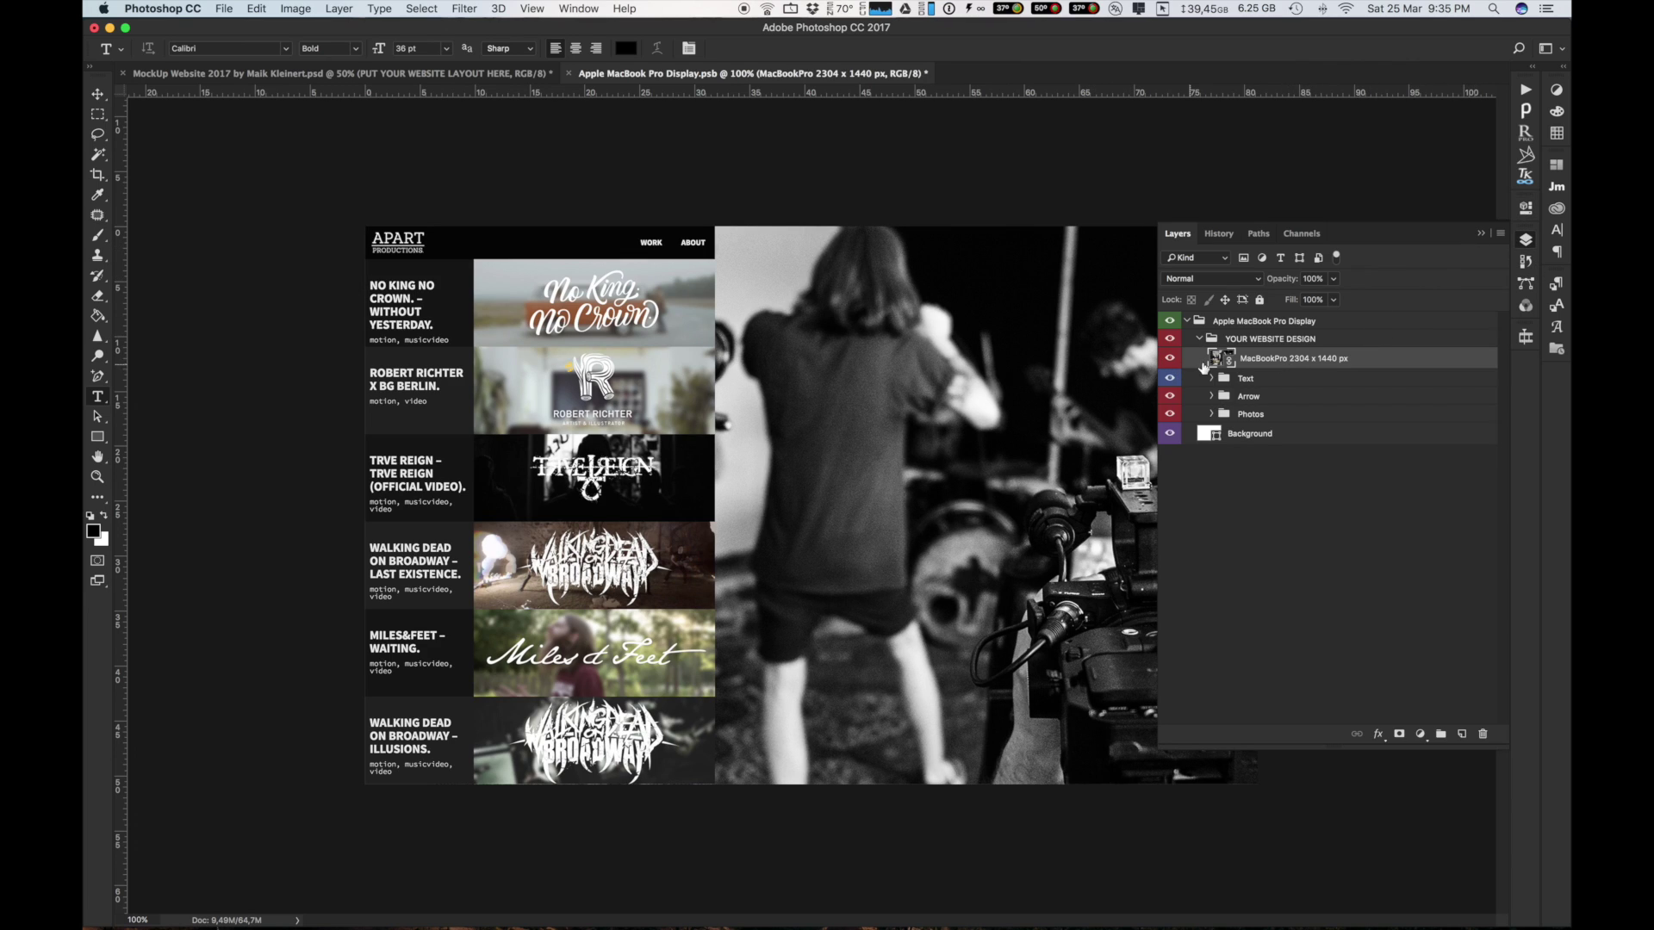
left_click(223, 8)
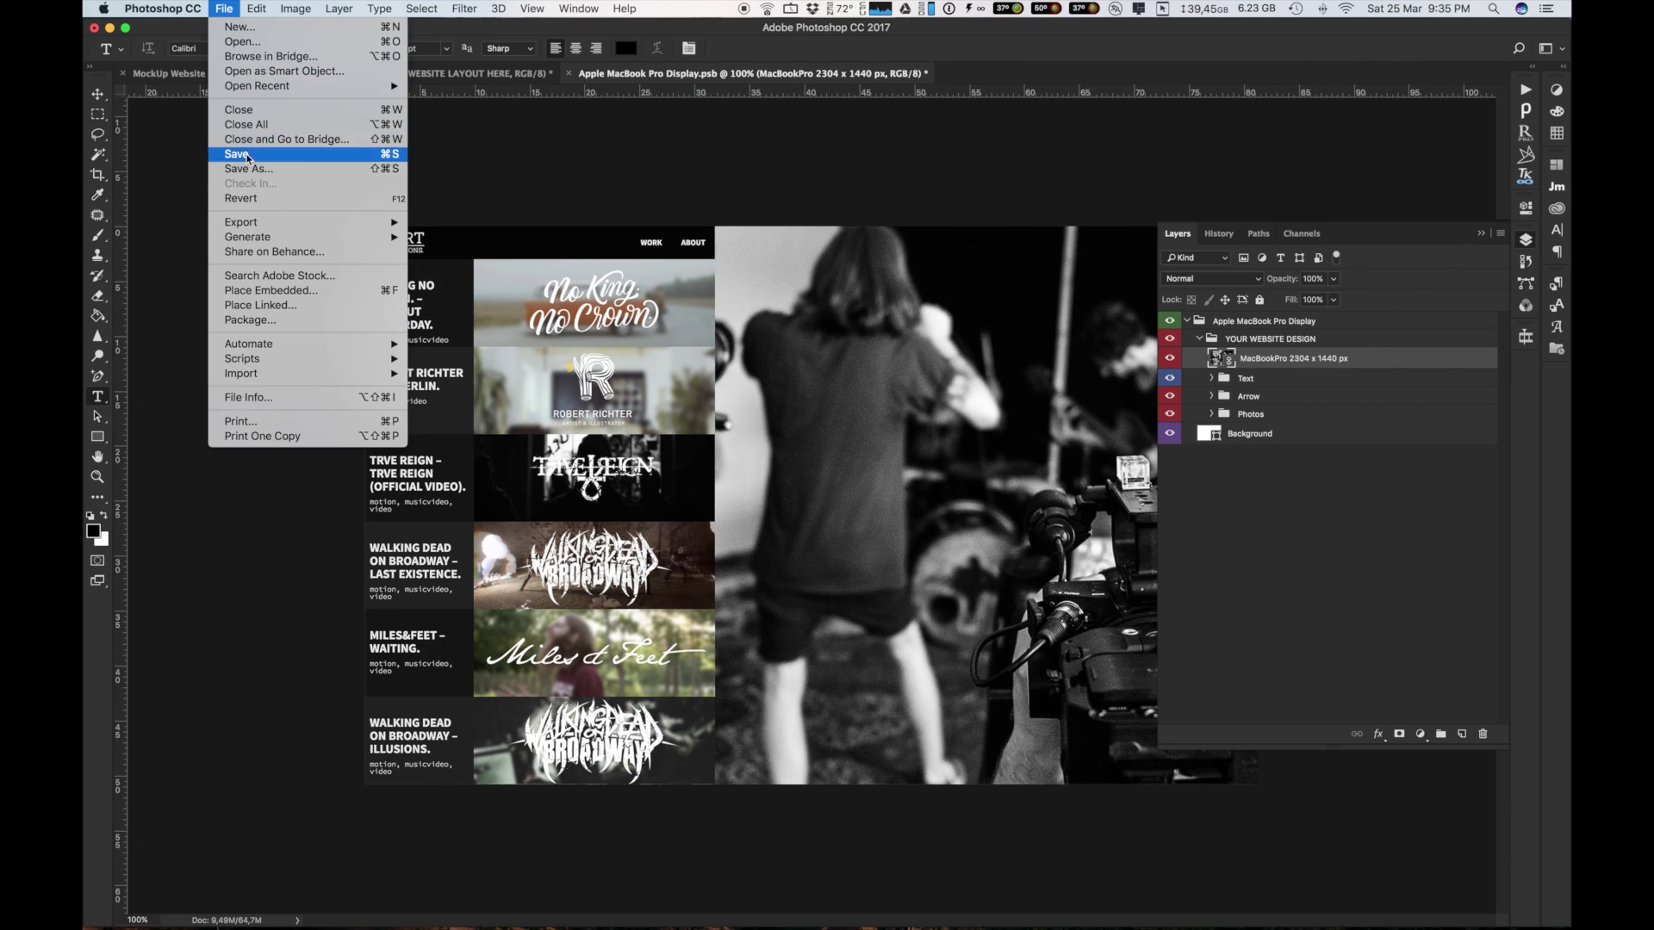
left_click(250, 166)
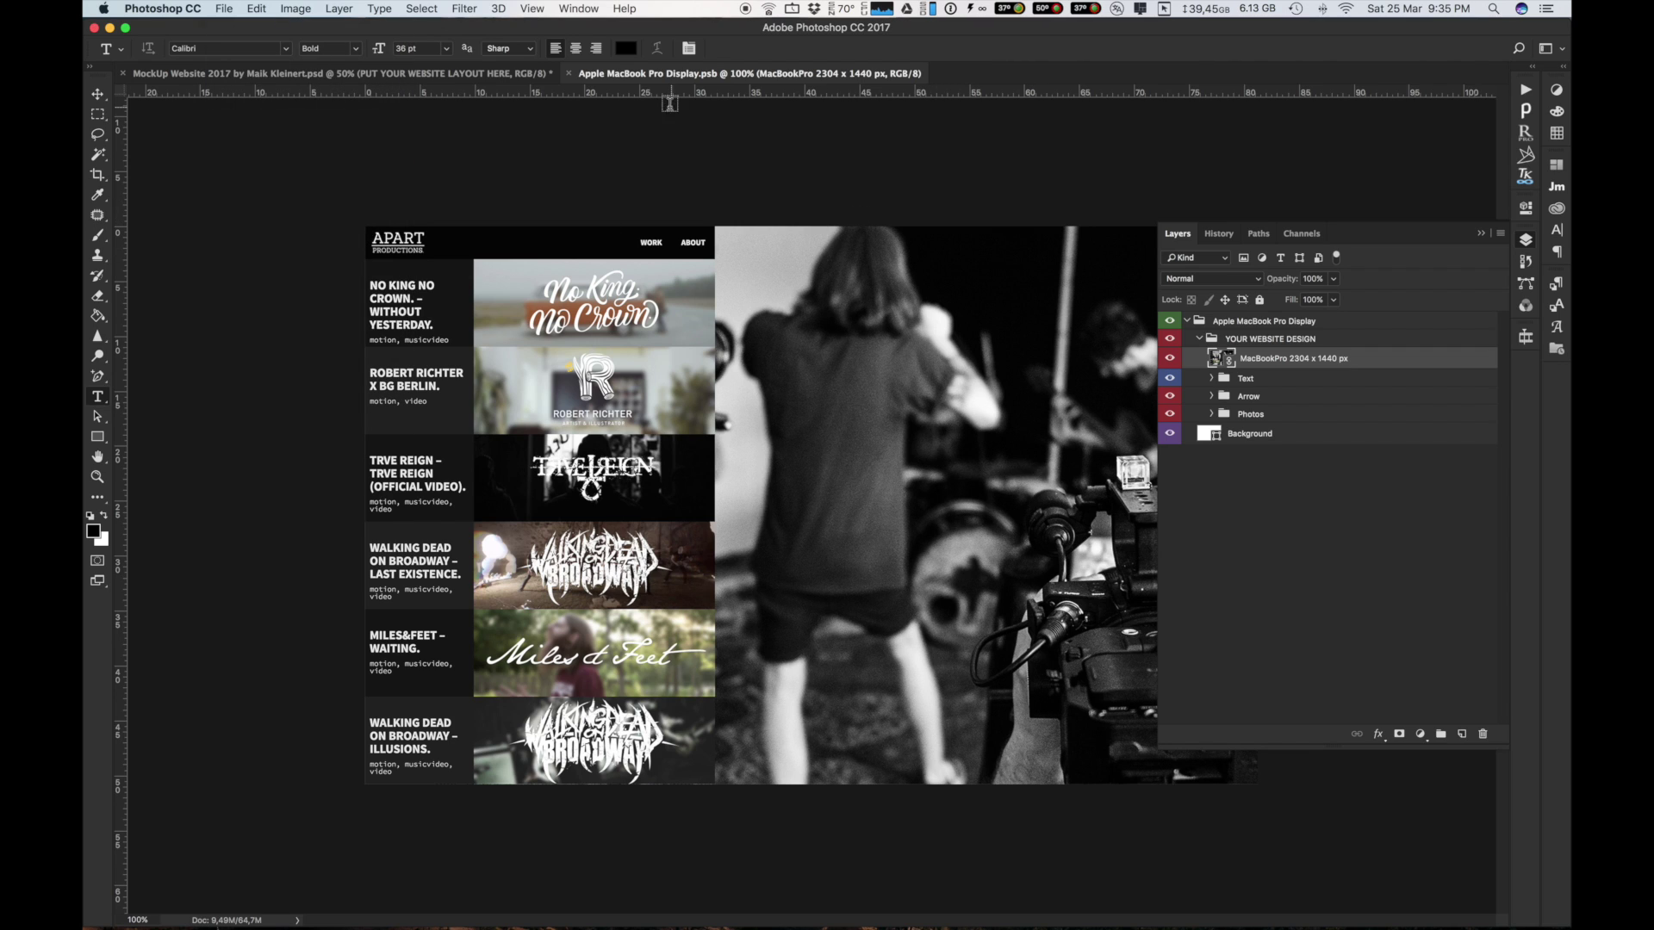
left_click(569, 74)
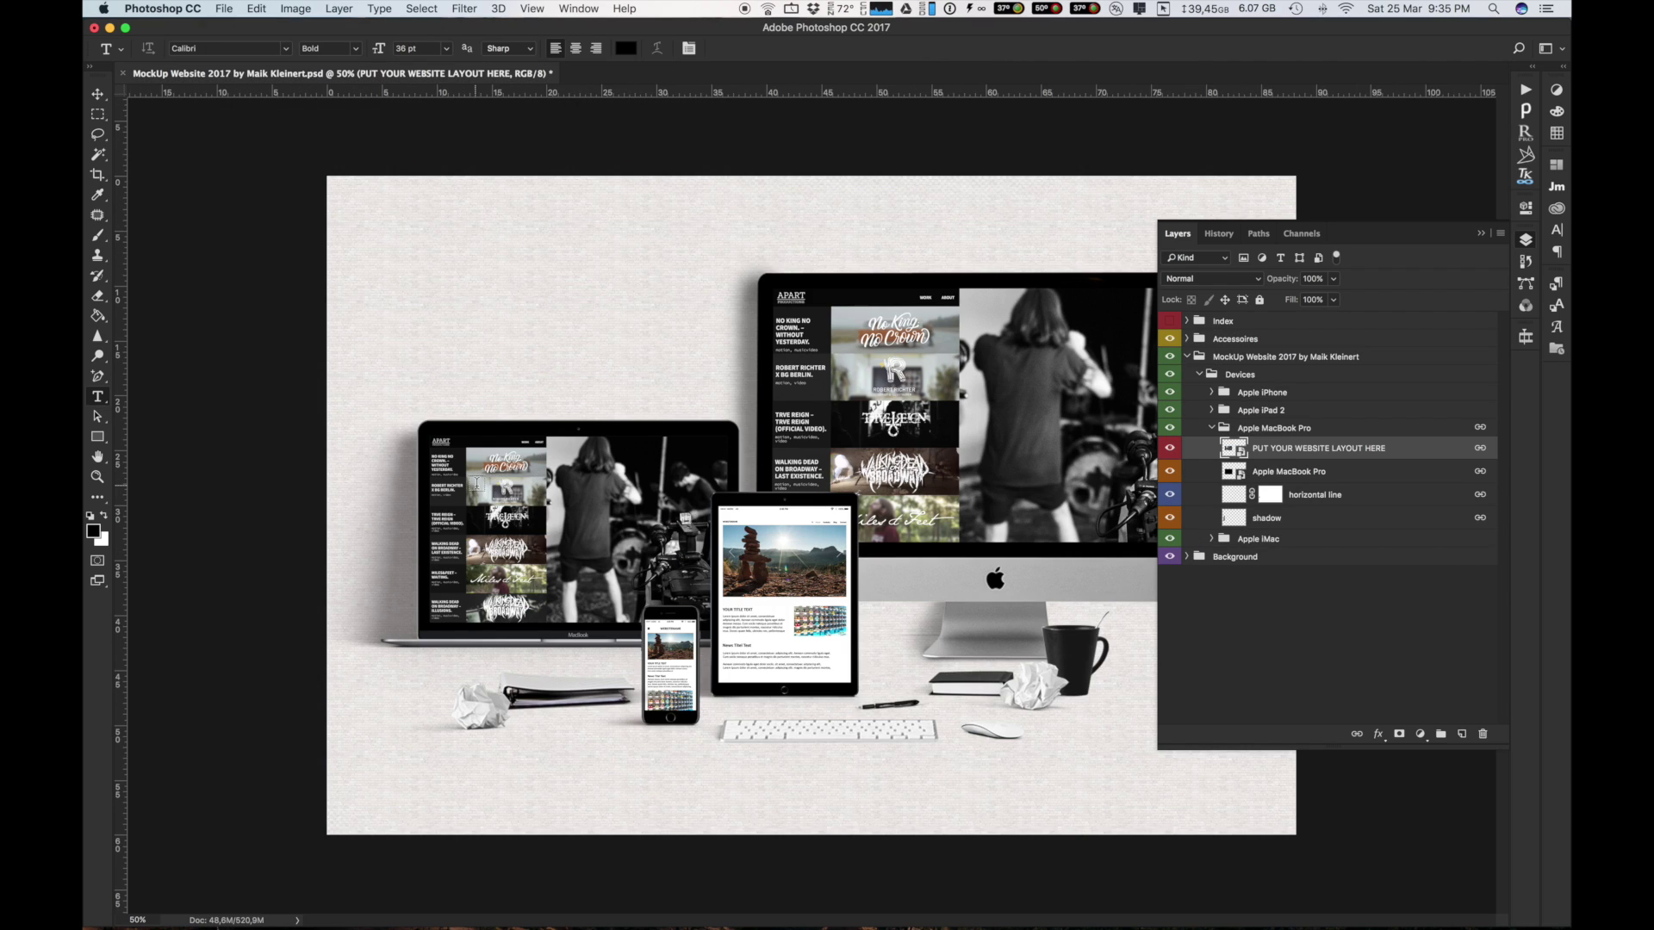
left_click(1213, 433)
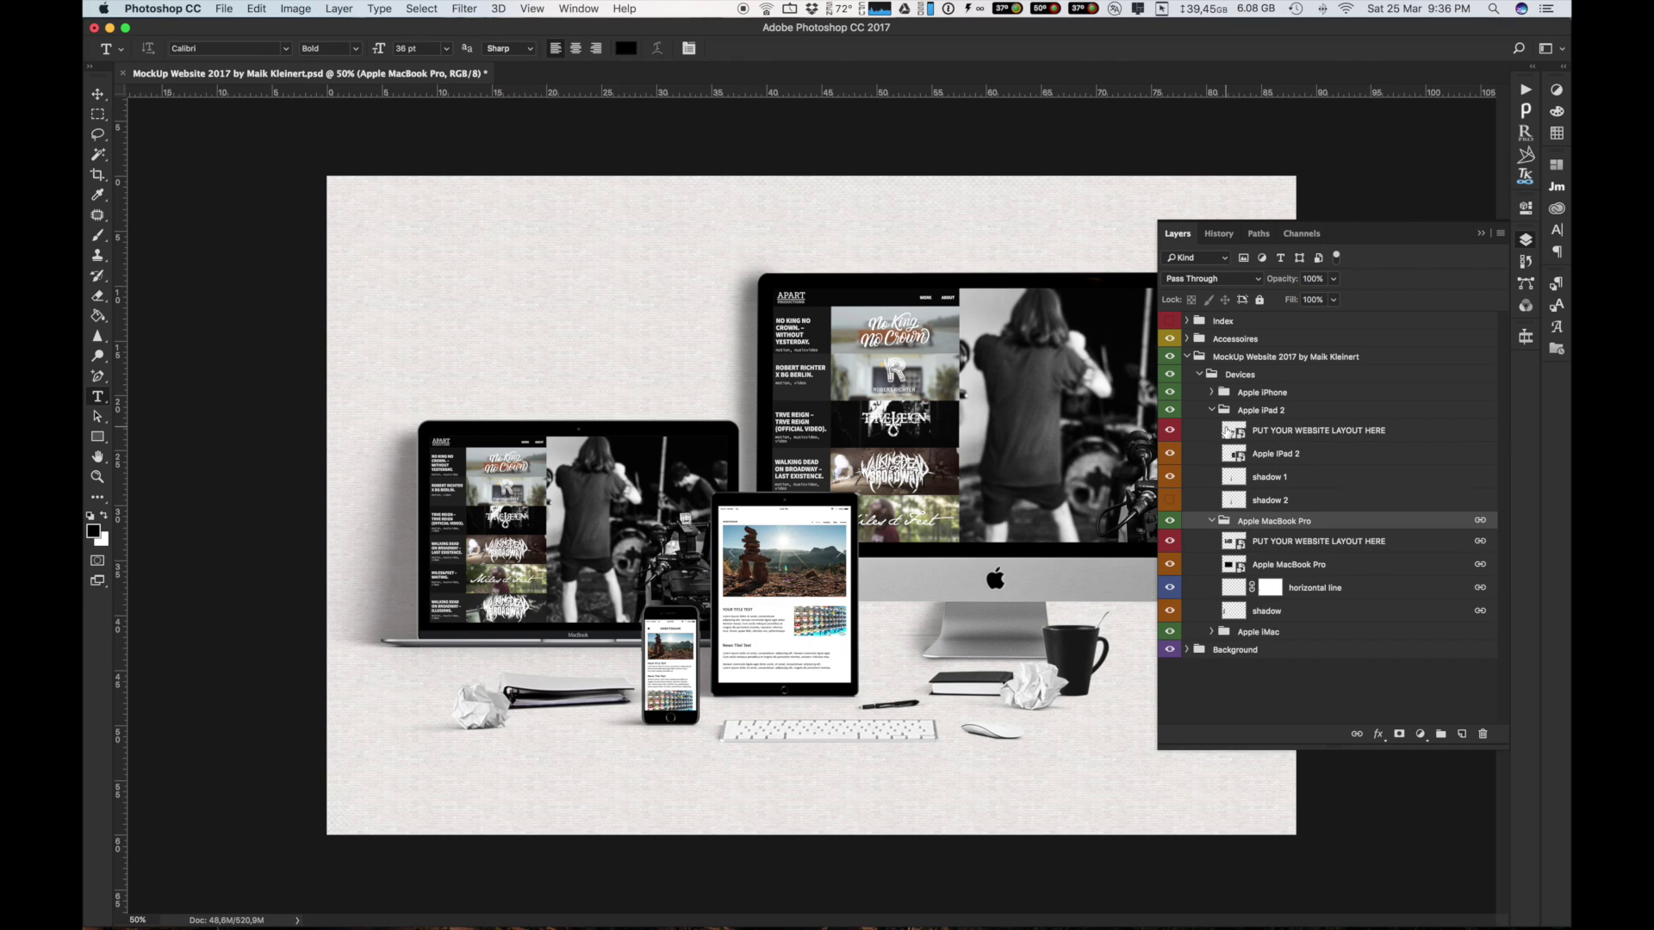
Step: Open the iPad 2 screen smart object and toggle its WORK 4G text and Status bar group
left_click(1228, 431)
double_click(1228, 431)
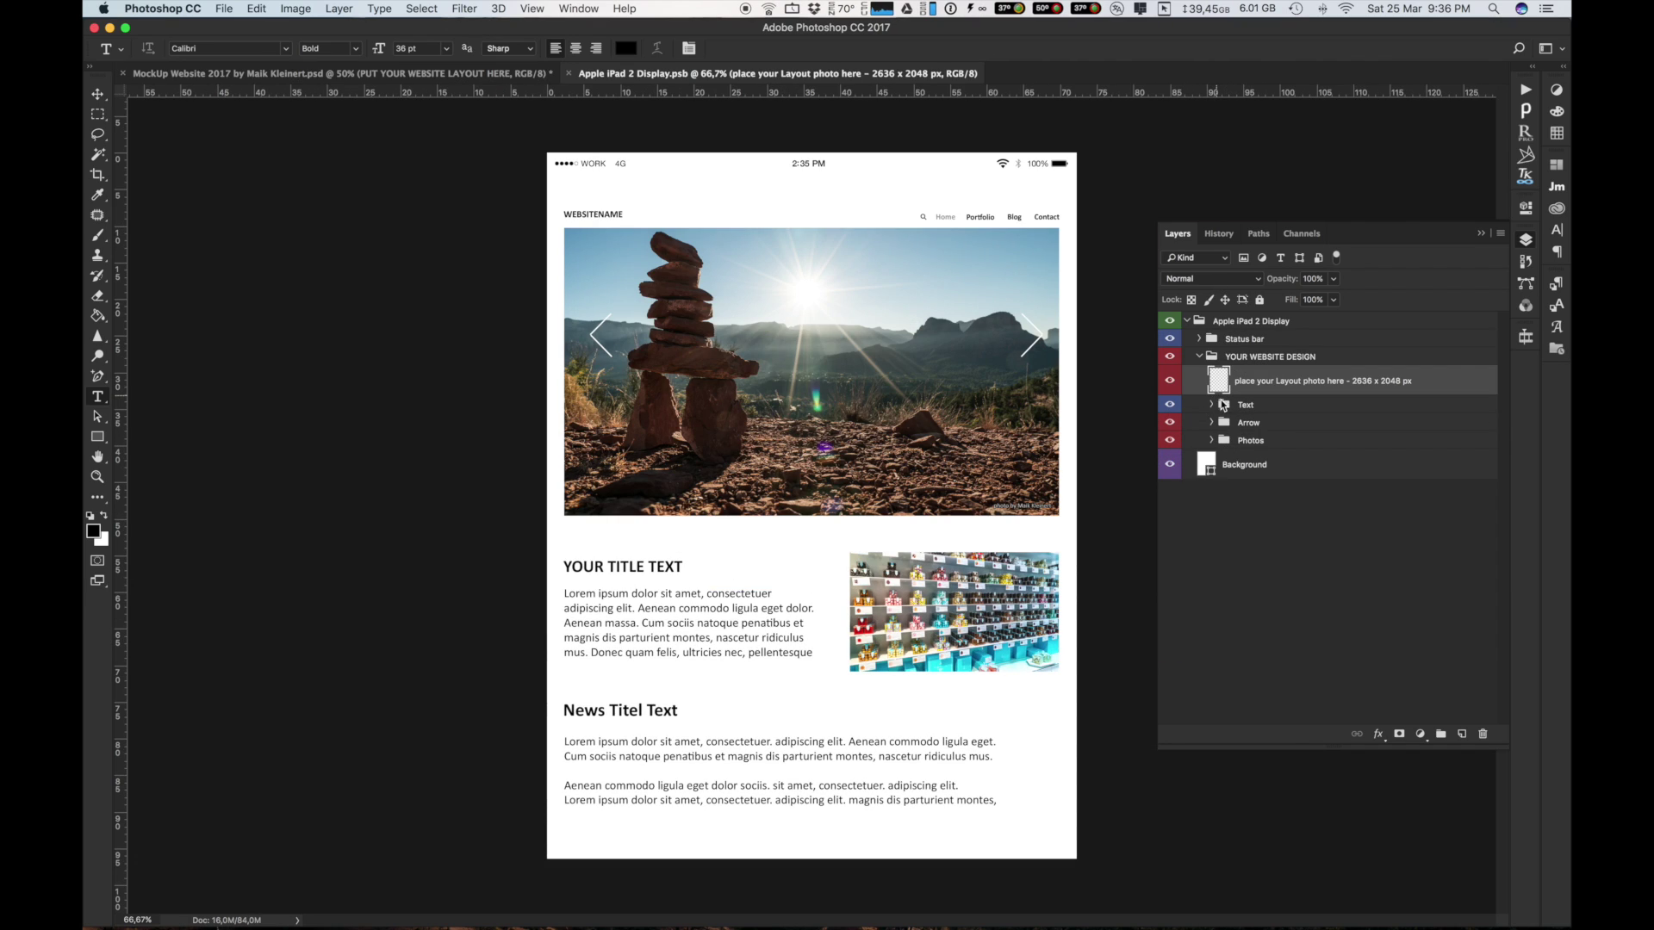
left_click(1198, 339)
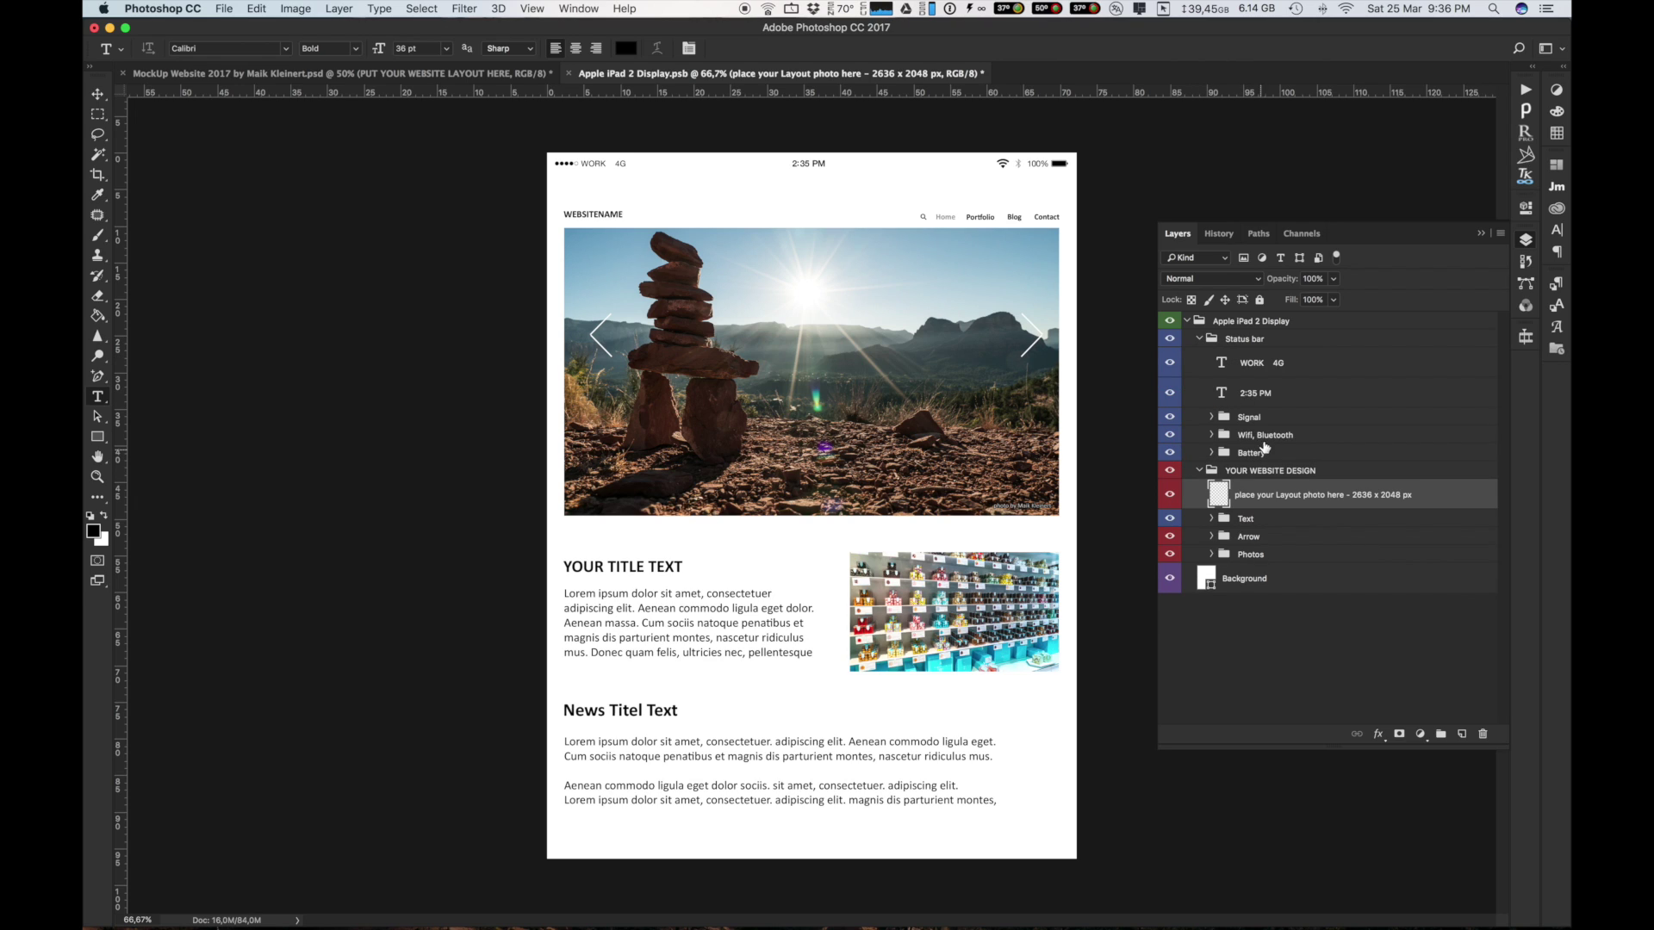
left_click(1170, 363)
left_click(1169, 338)
left_click(1211, 435)
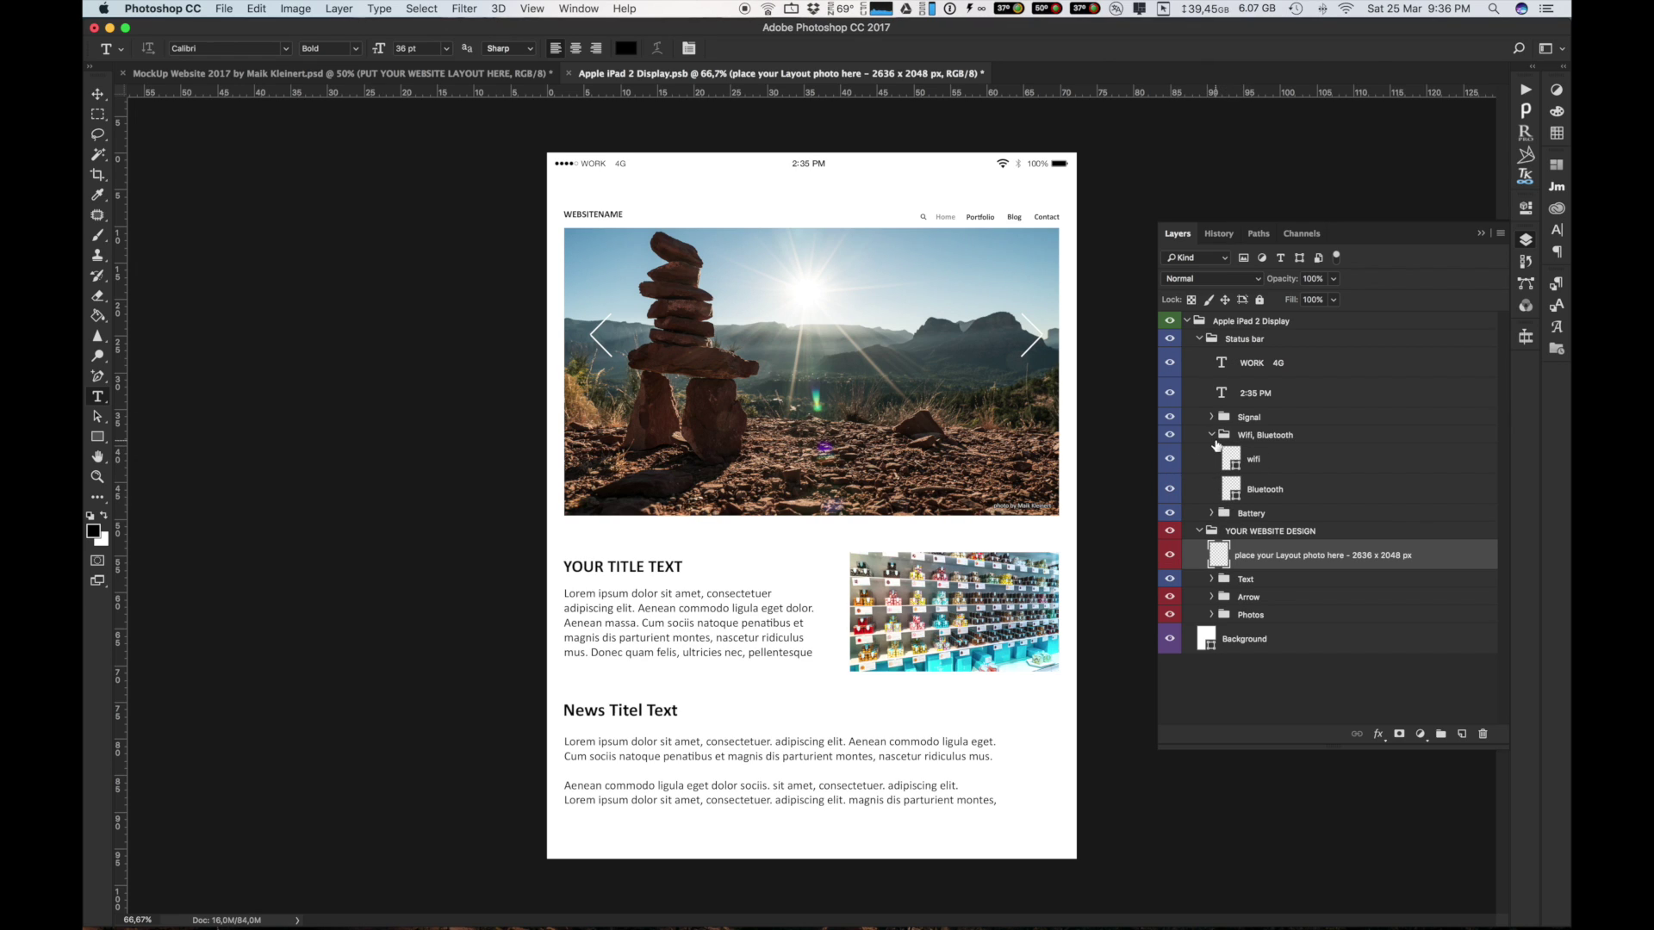
left_click(1212, 435)
Step: Change the battery text to 50%, then set it back to 100%
left_click(1256, 568)
left_click(1170, 568)
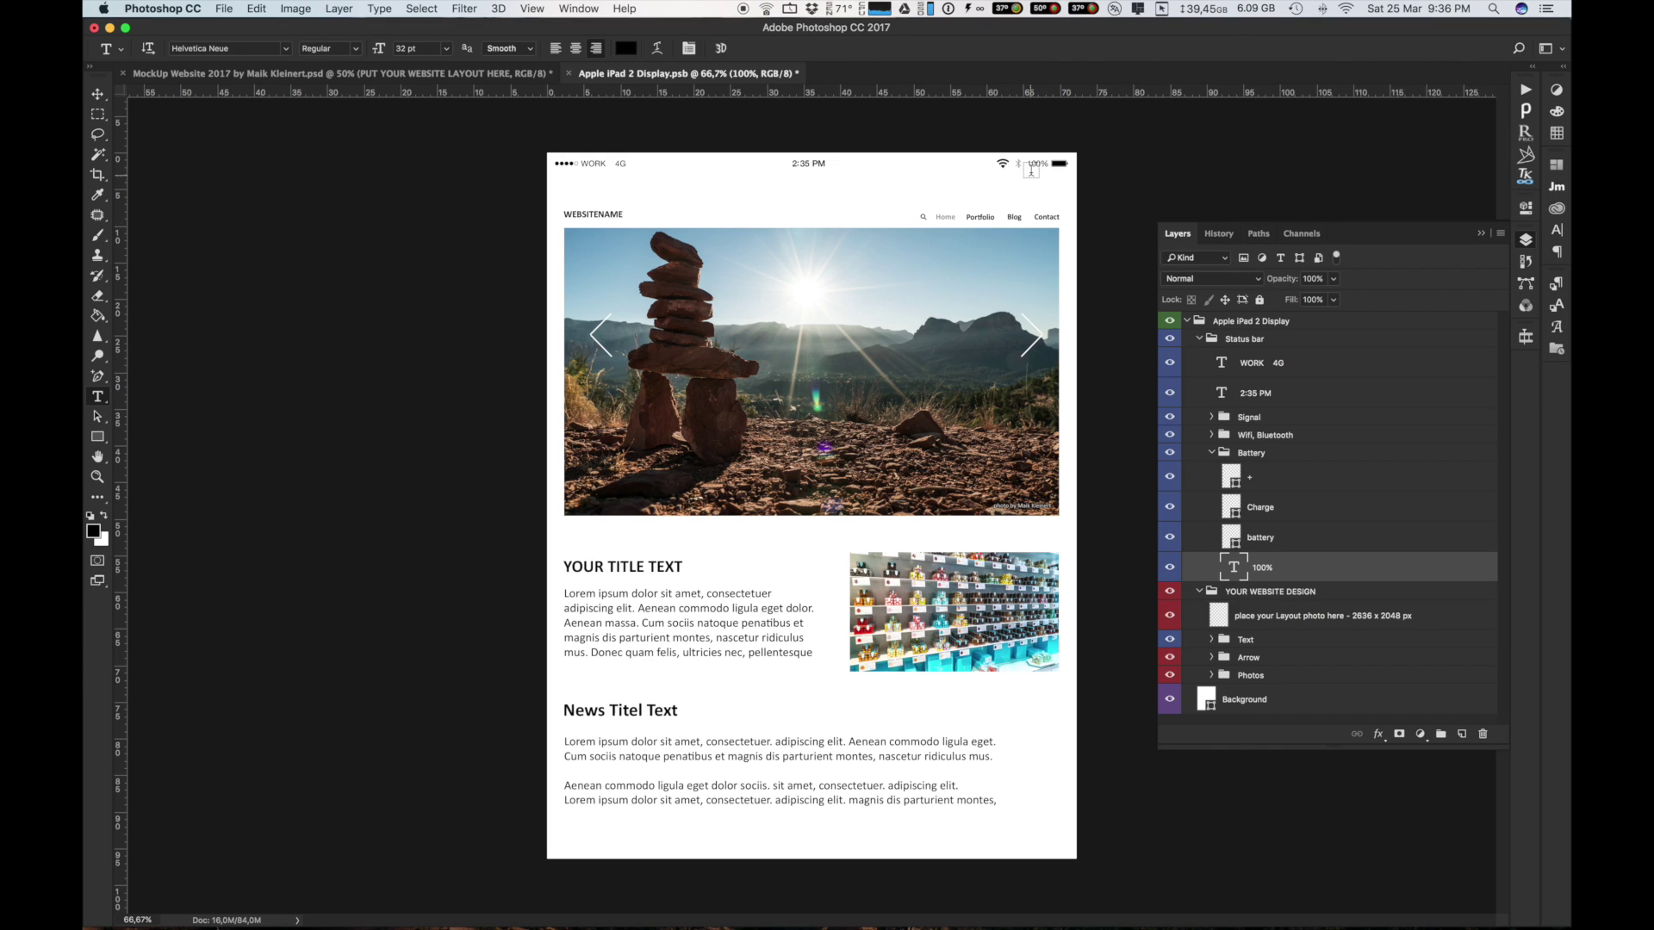
left_click(1033, 164)
type("50")
left_click(1109, 225)
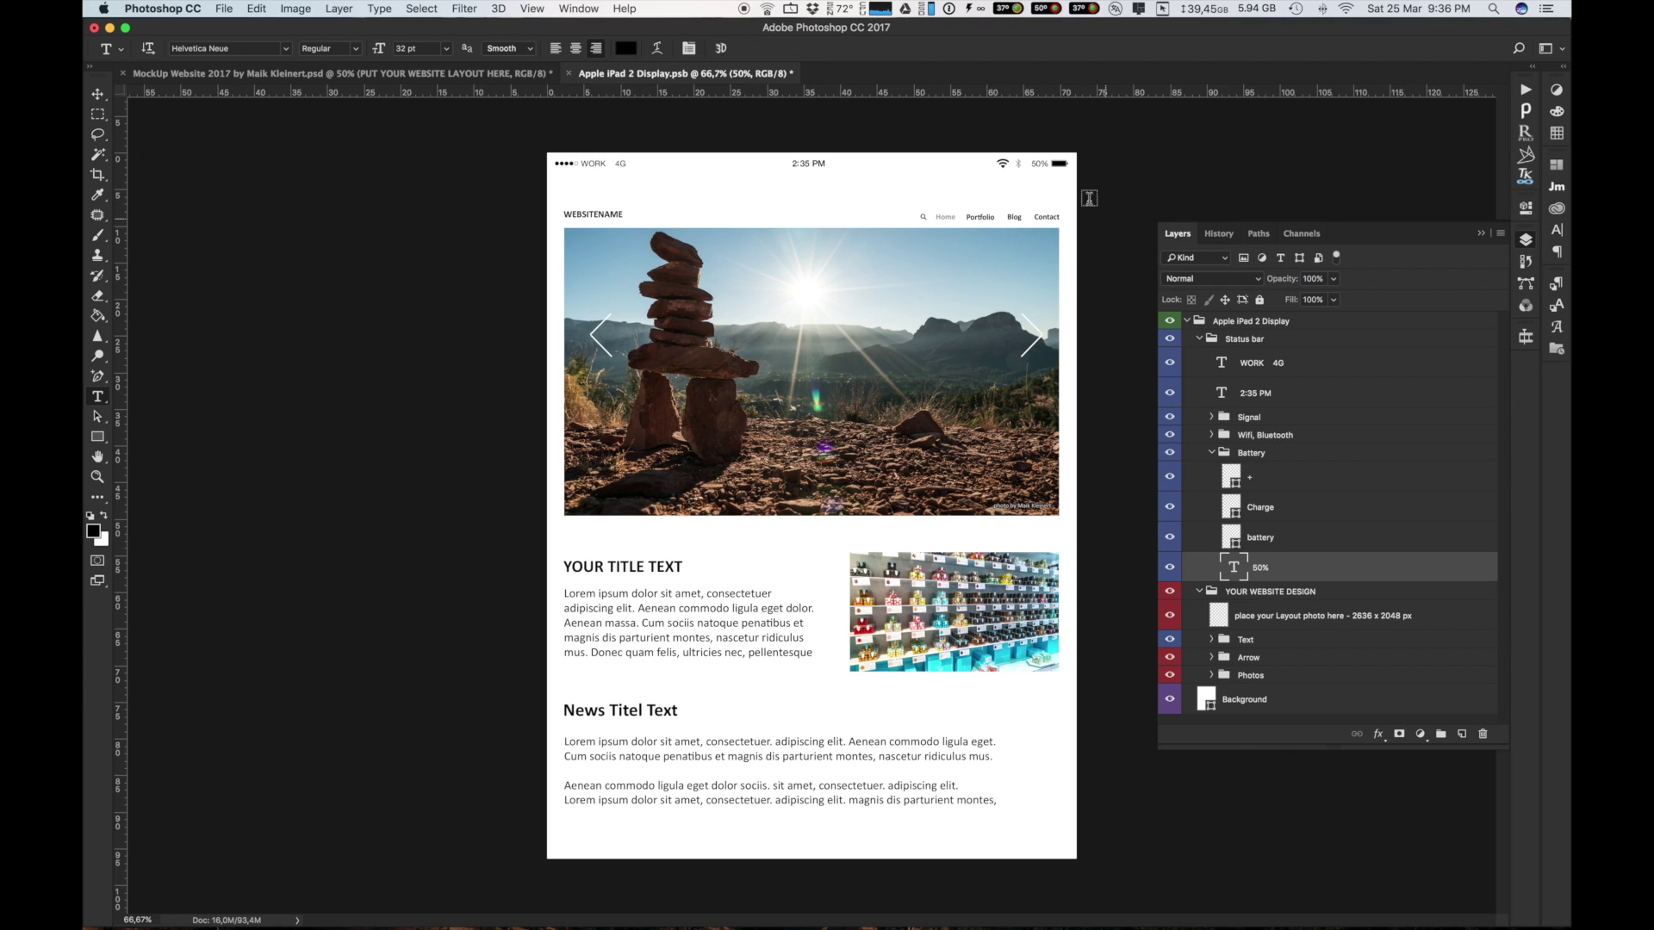
left_click(1039, 165)
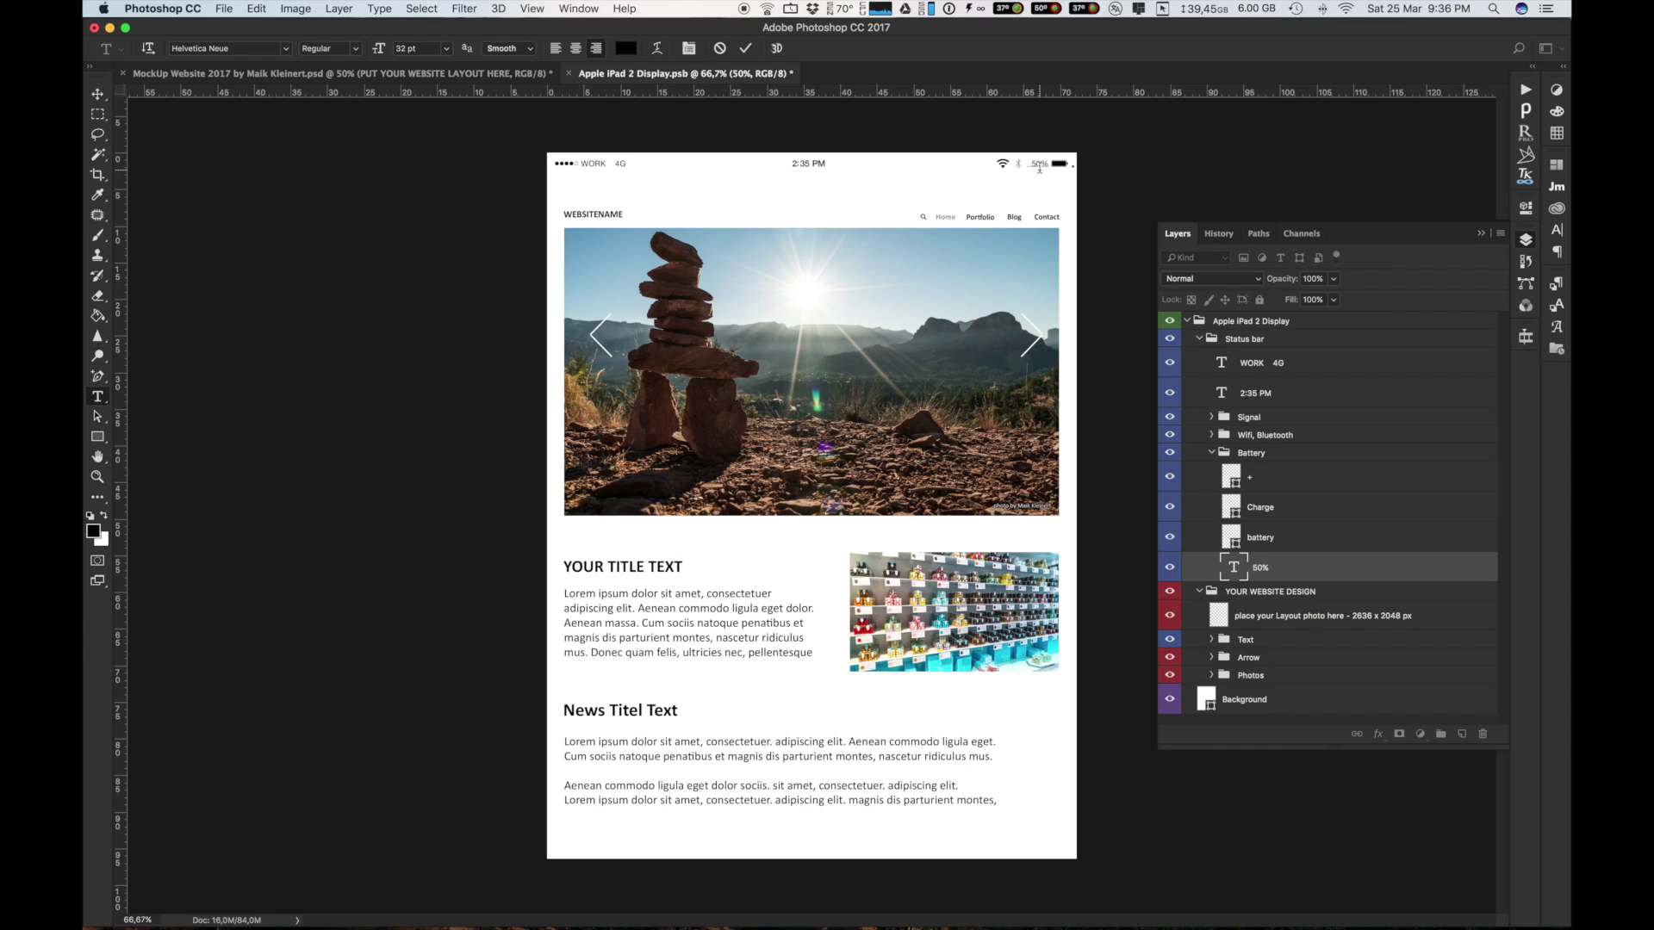
type("100")
left_click(745, 49)
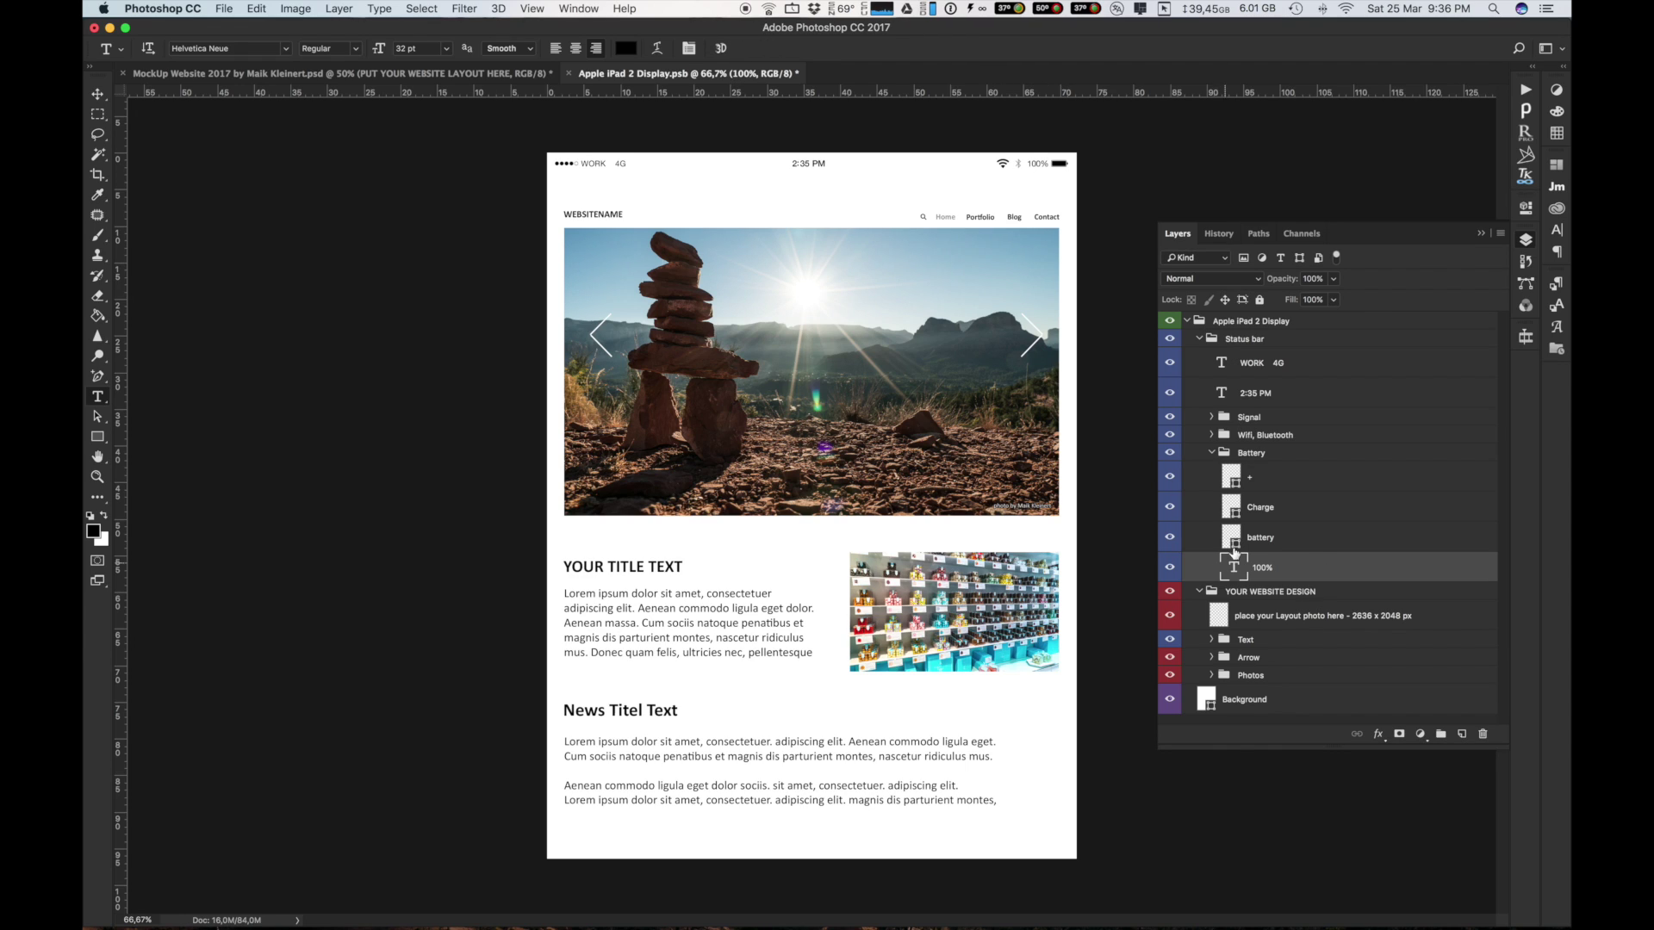
left_click(1217, 455)
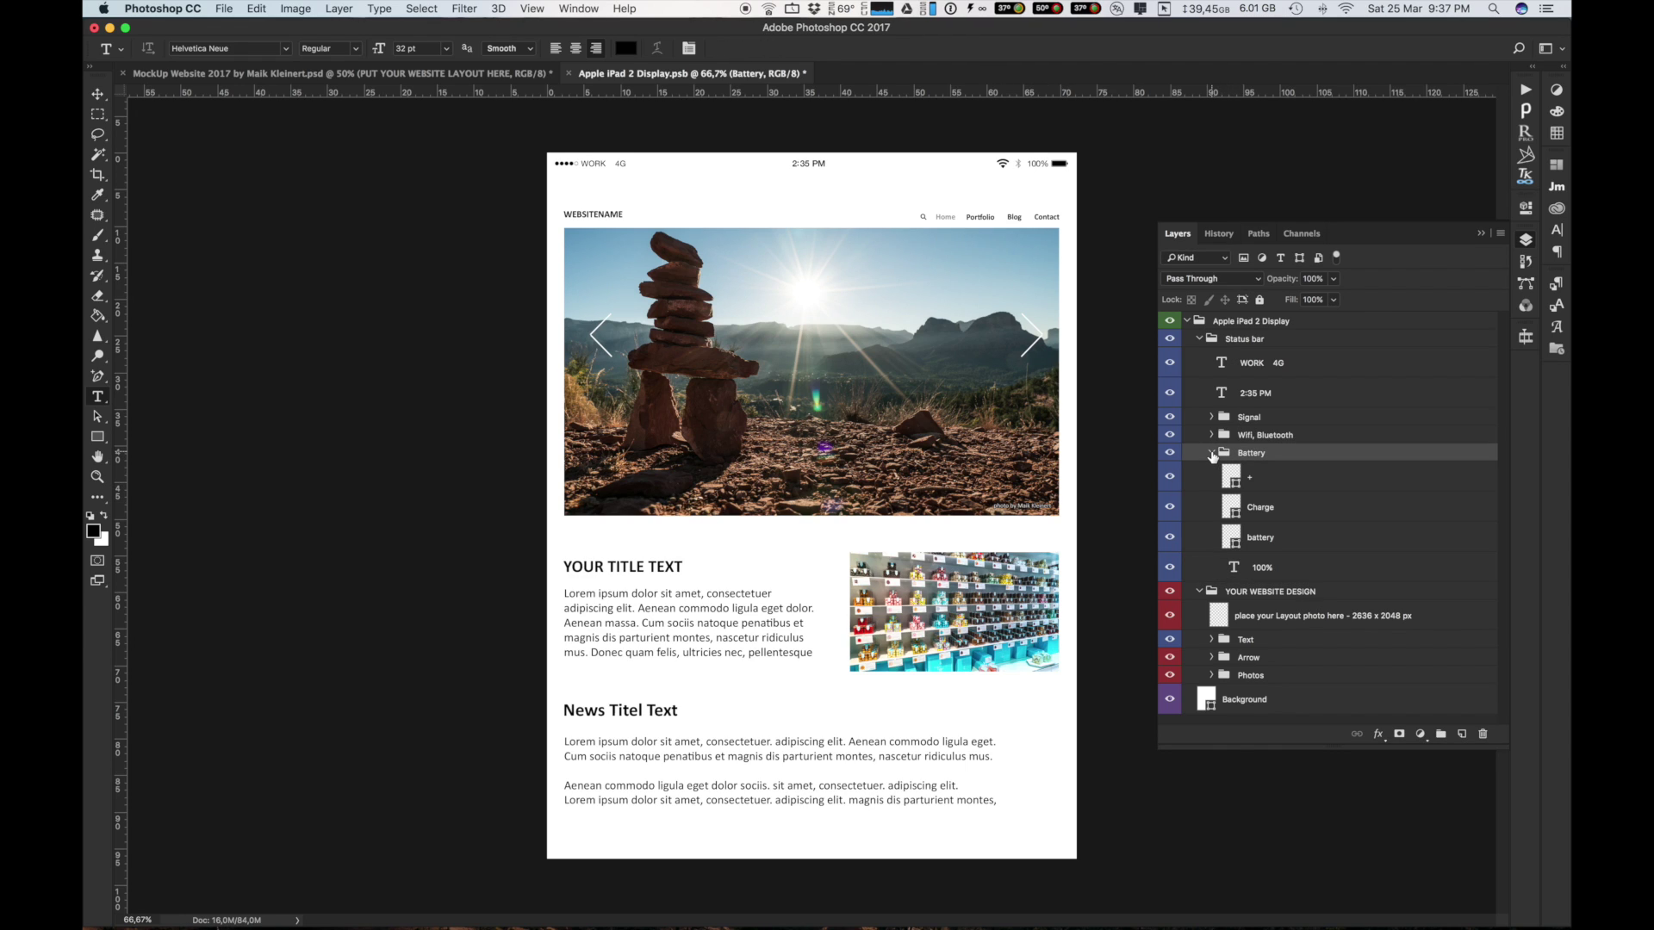
left_click(1202, 342)
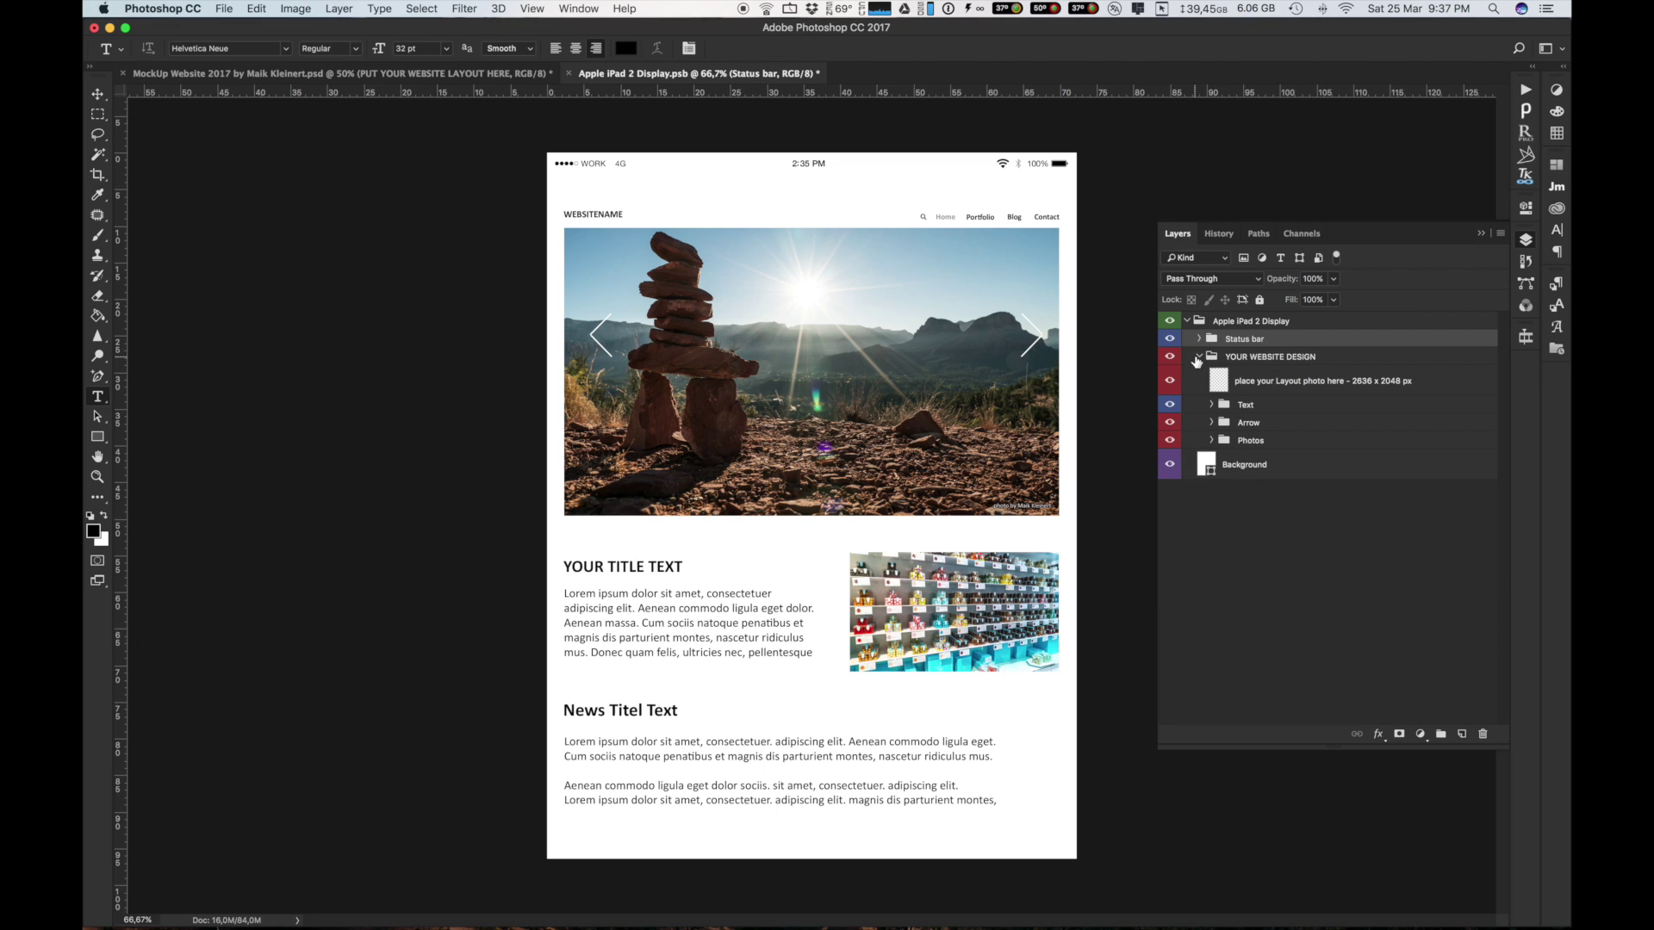
Step: Place the iPad 2636 x 2048 px layout linked, move it below the status bar, commit and save
left_click(1220, 382)
left_click(234, 10)
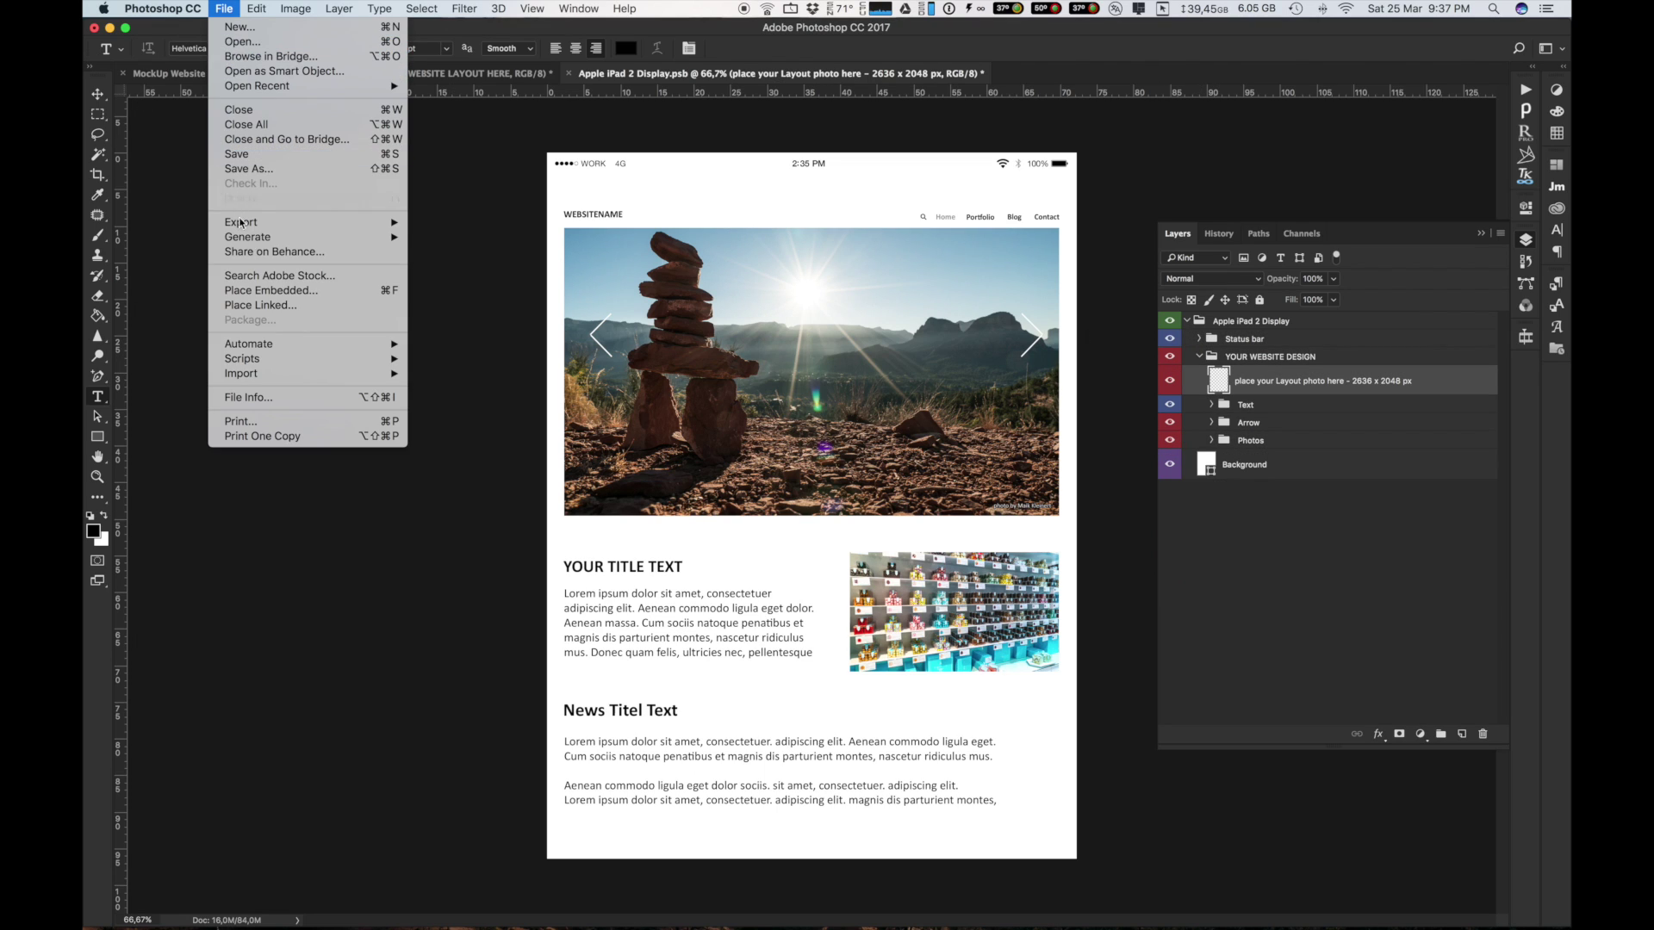
left_click(272, 307)
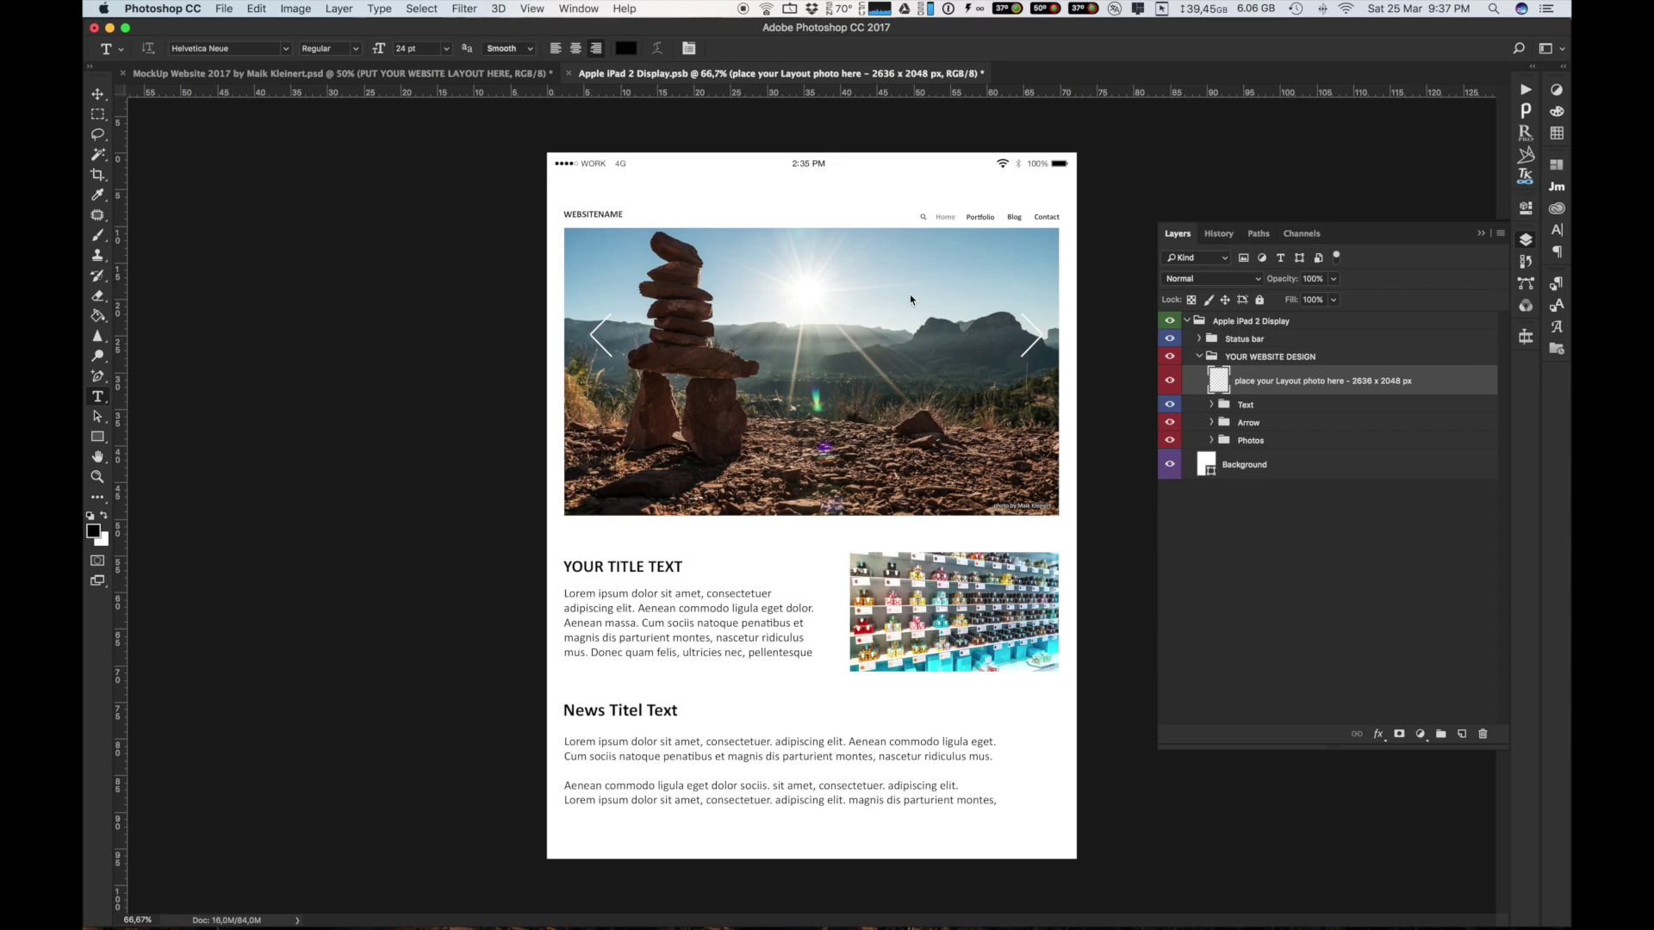
left_click_drag(766, 188, 713, 216)
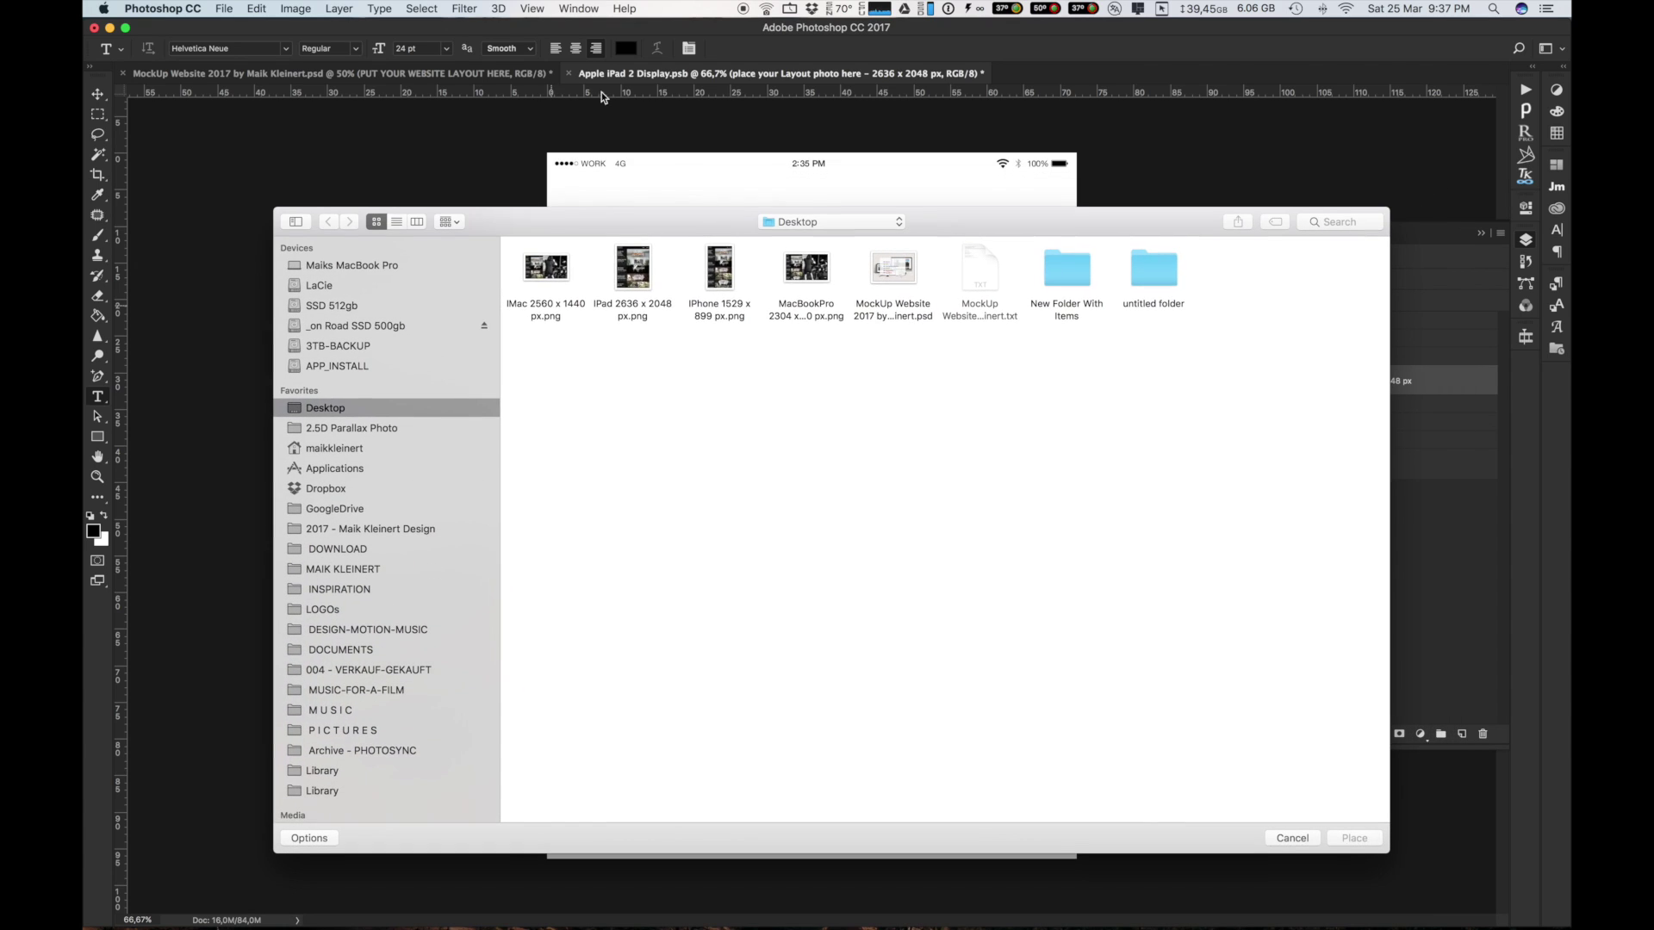
double_click(630, 277)
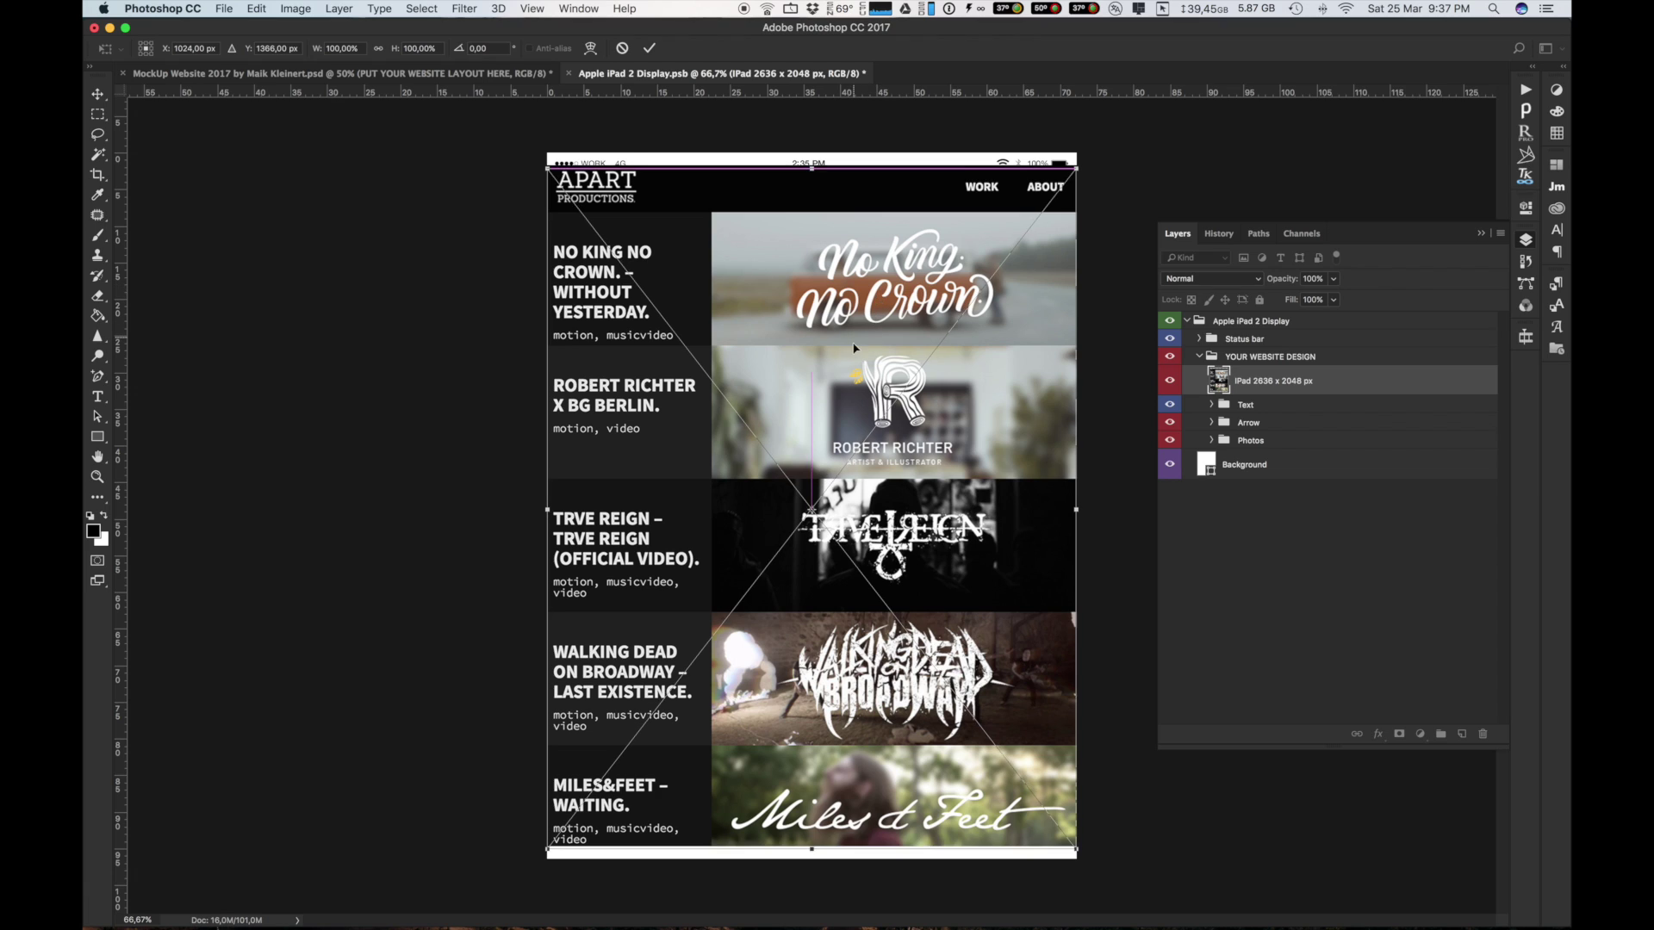
mouse_move(874, 341)
left_mouse_down()
mouse_move(854, 370)
mouse_move(854, 354)
left_mouse_up()
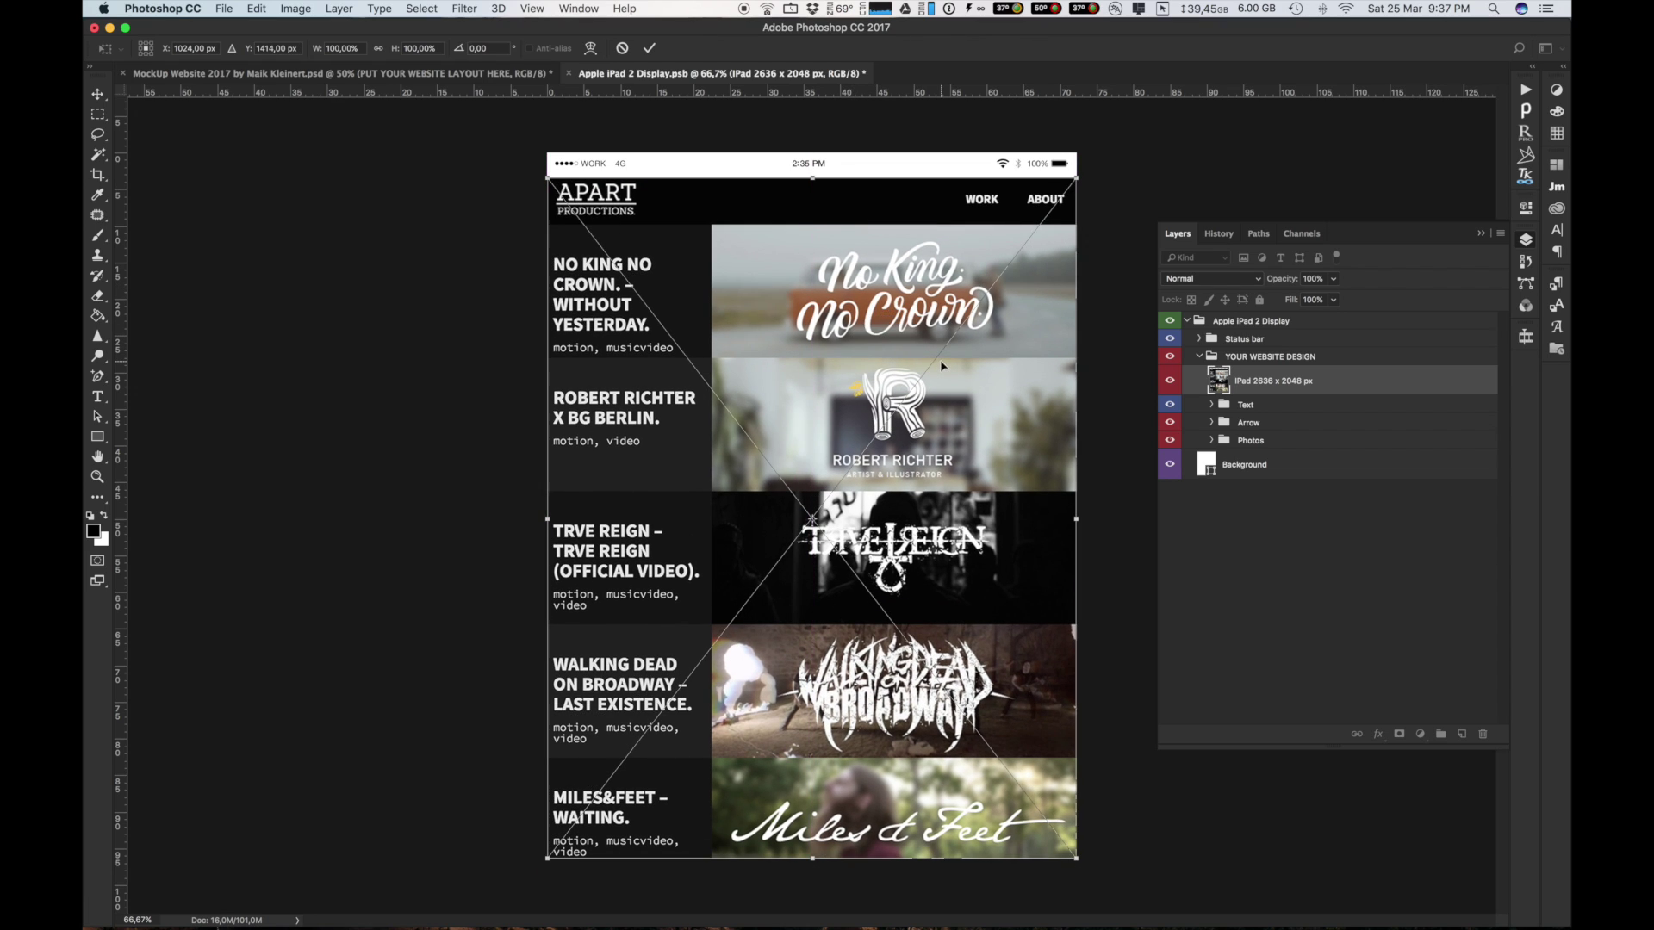
key("Return")
key("t")
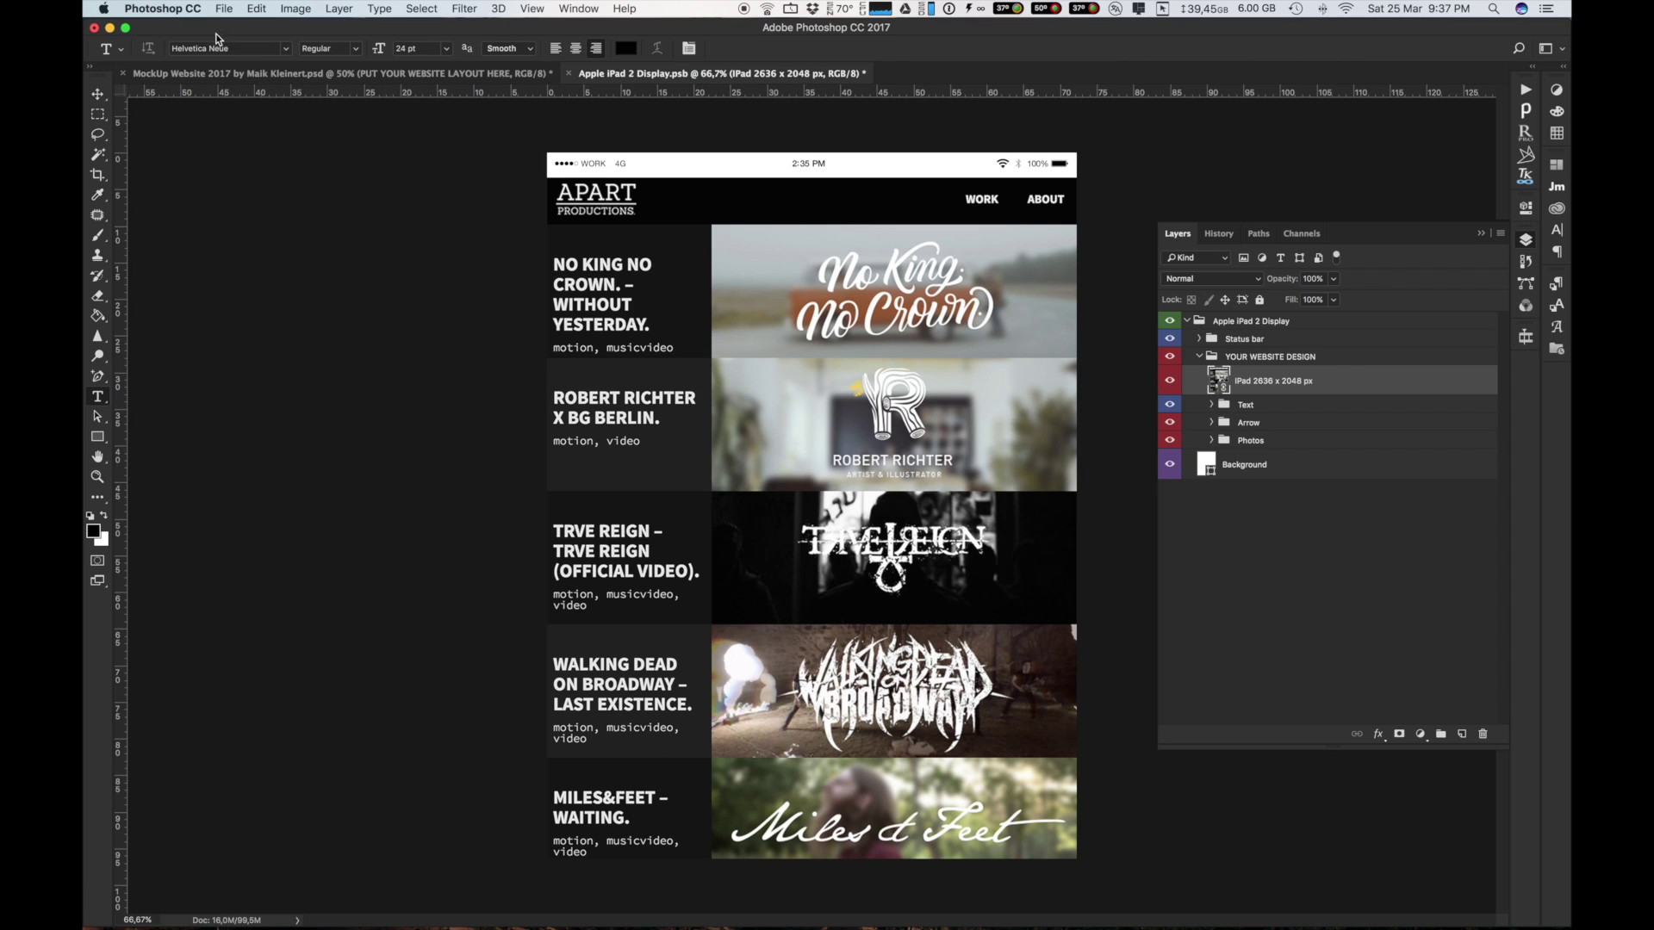
left_click(224, 9)
left_click(241, 160)
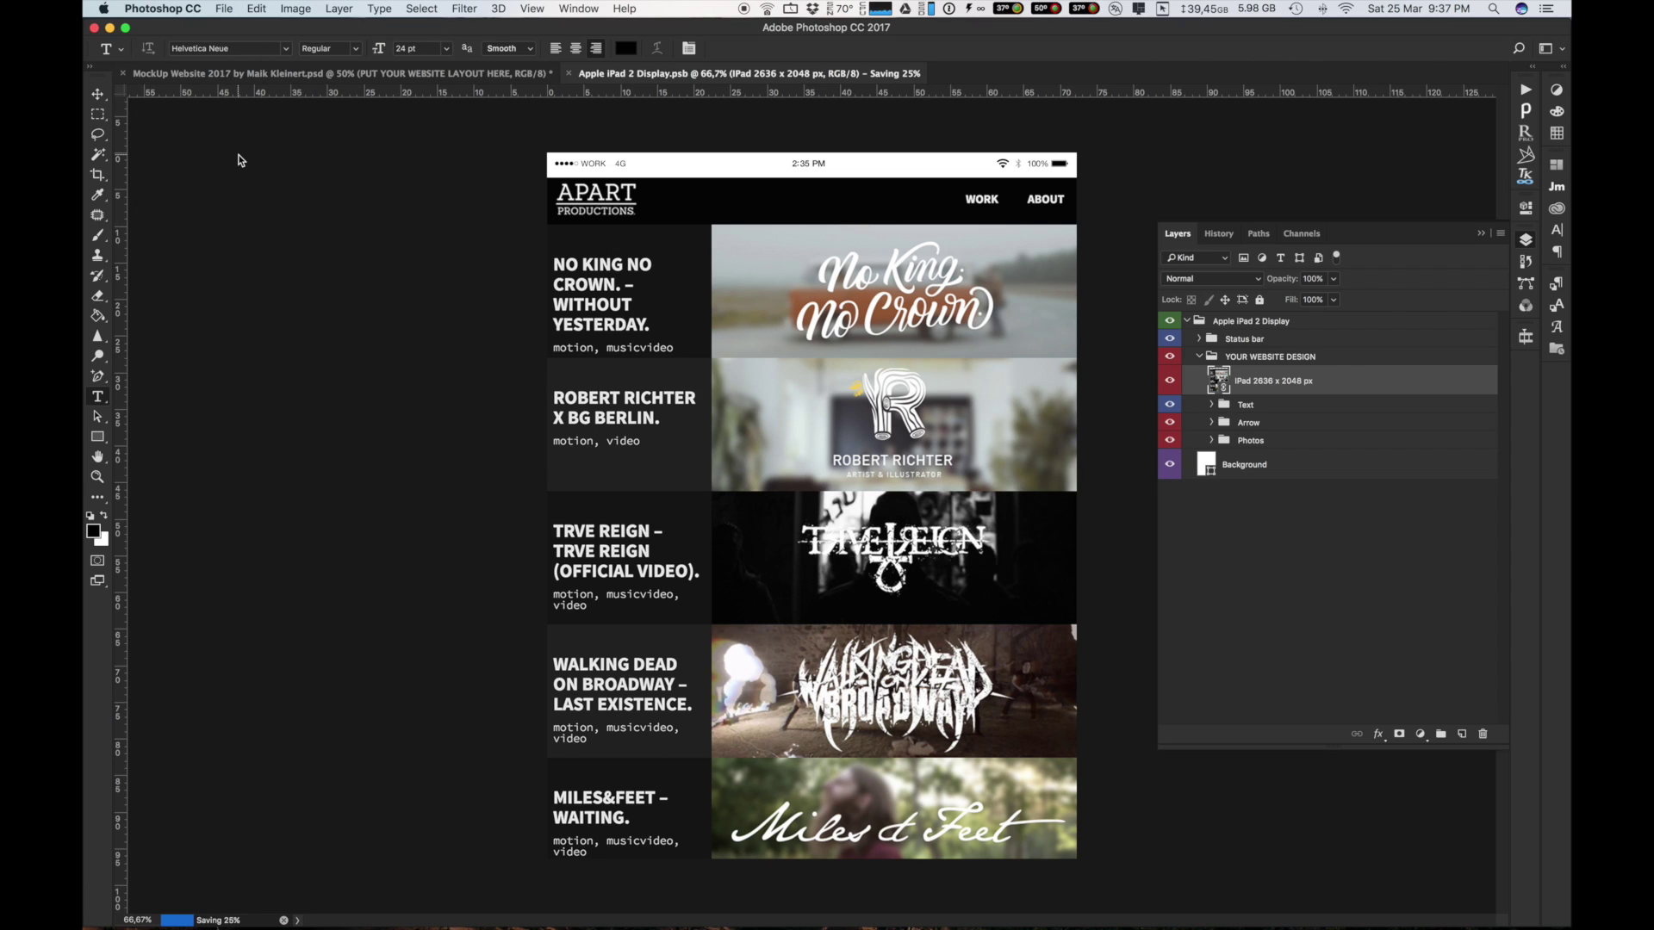
Step: Close the iPad screen document, expand Apple iPhone and collapse the iPad and MacBook groups
left_click(568, 74)
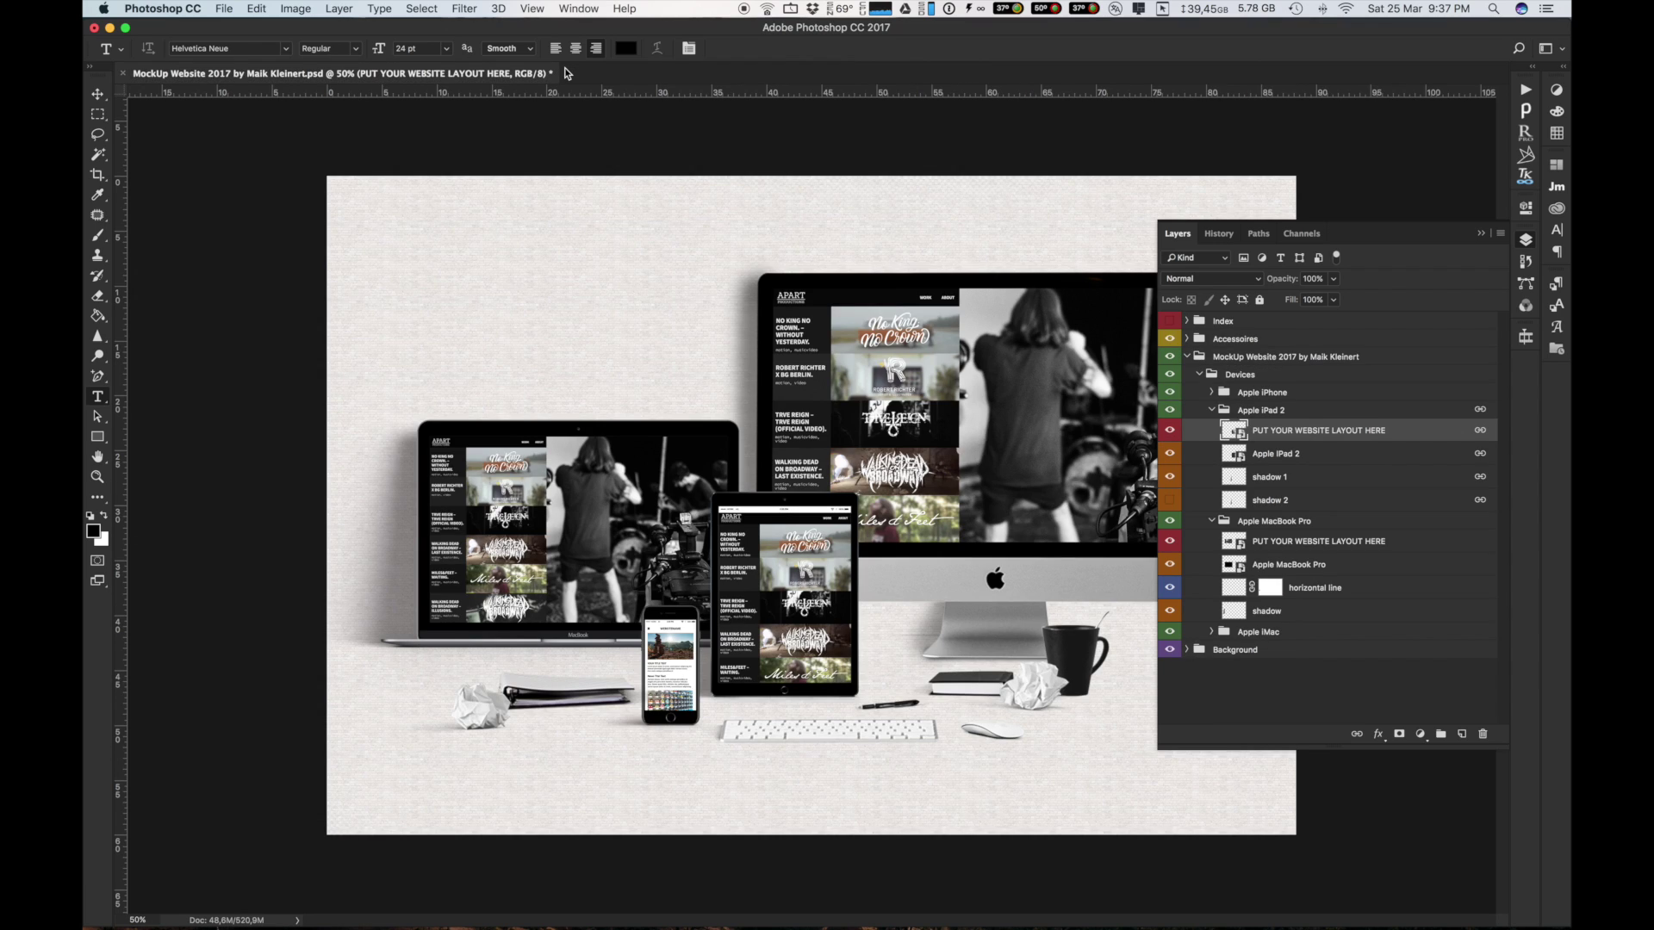
left_click(1212, 410)
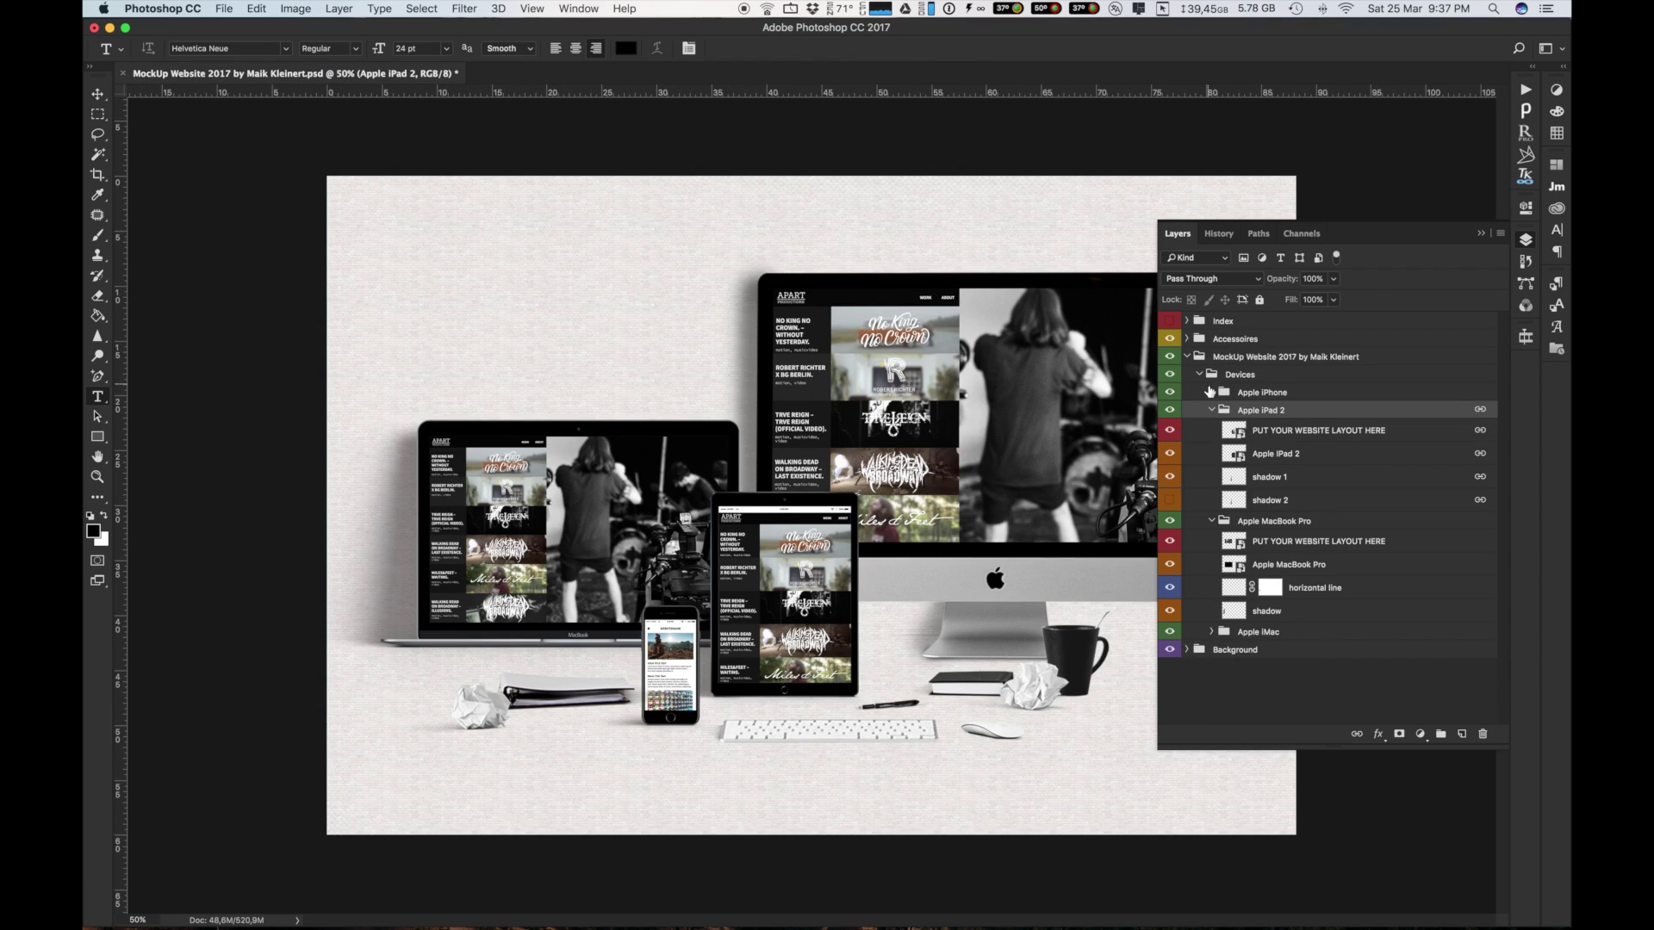
left_click(1212, 393)
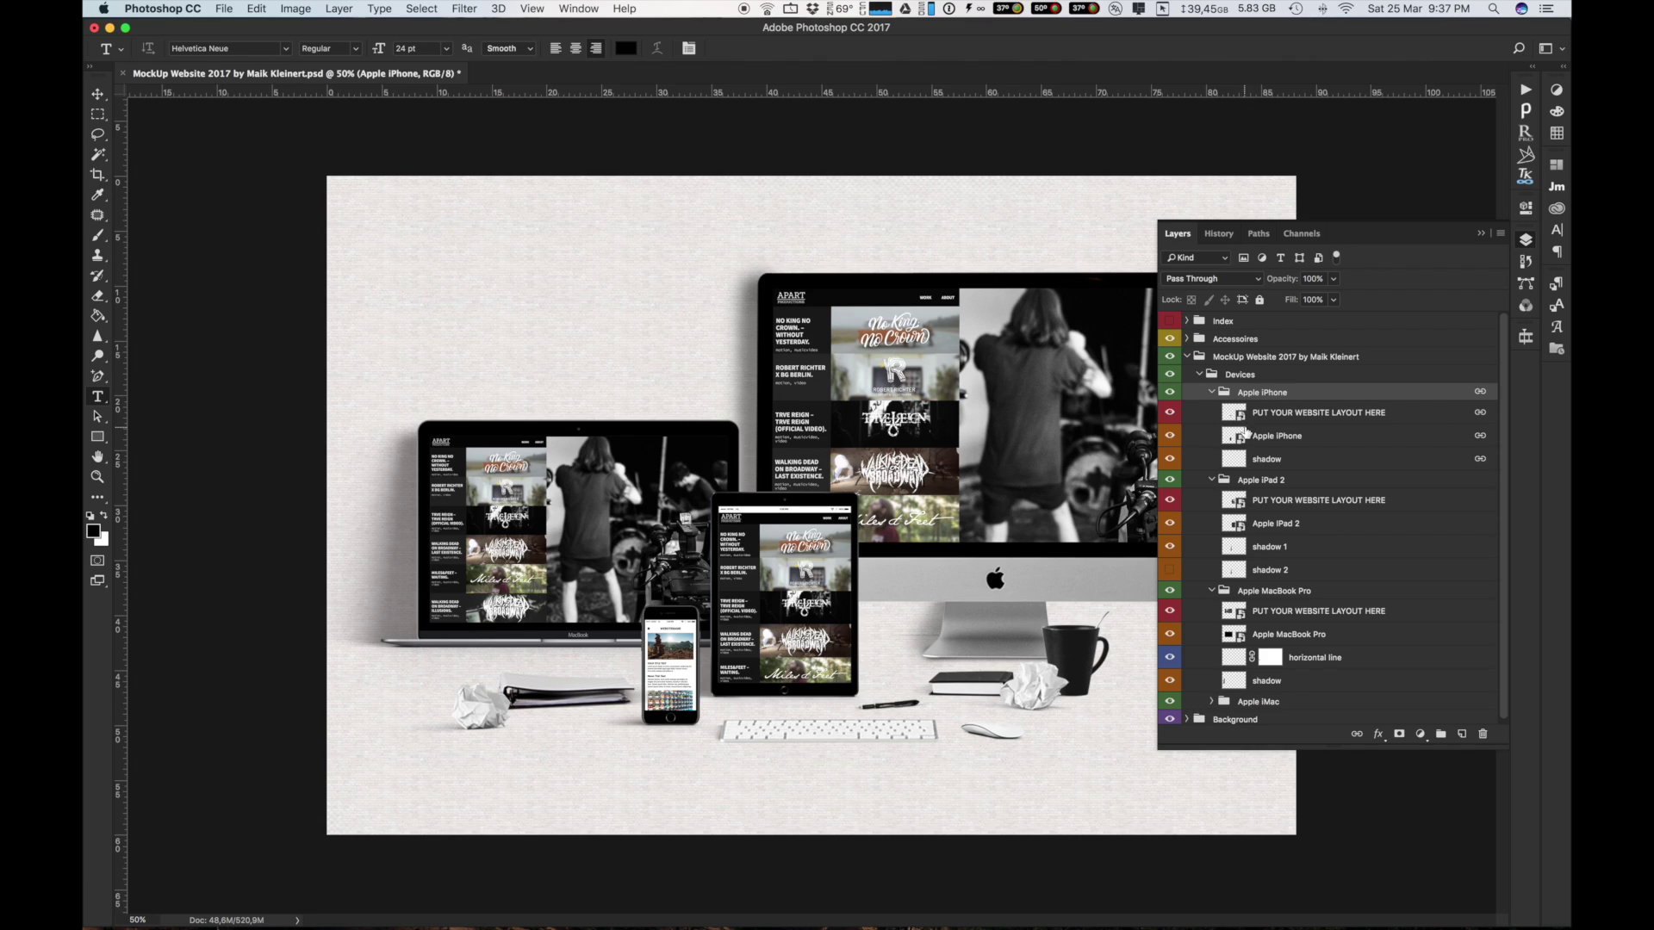
left_click(1212, 480)
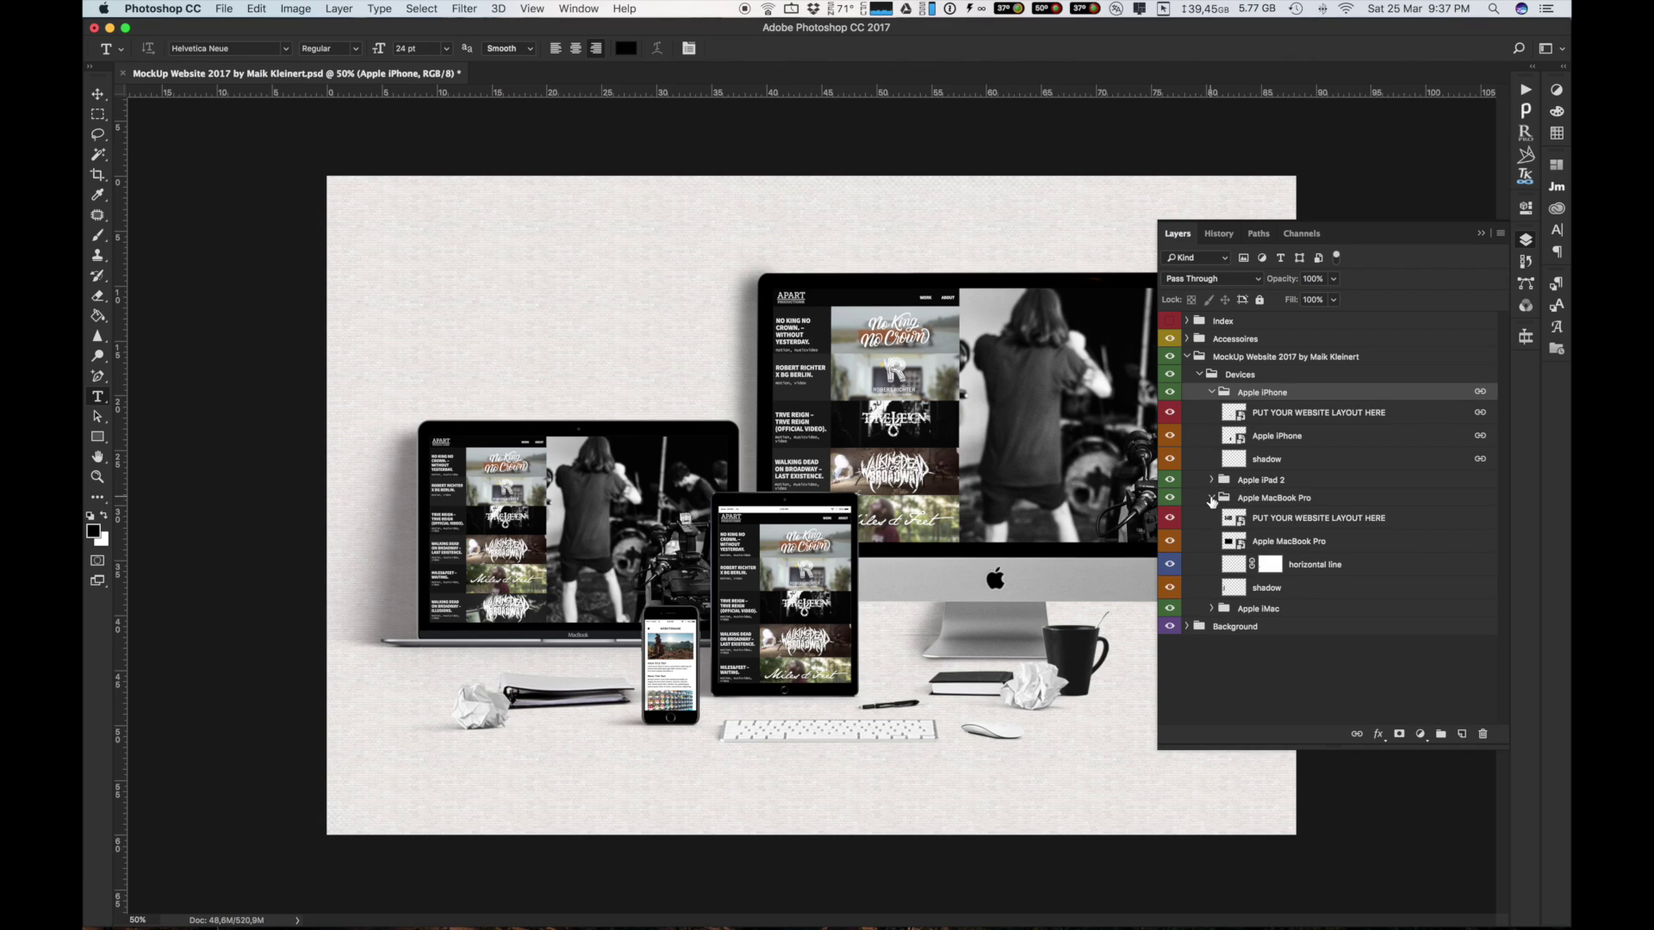
left_click(1237, 414)
left_click(687, 119)
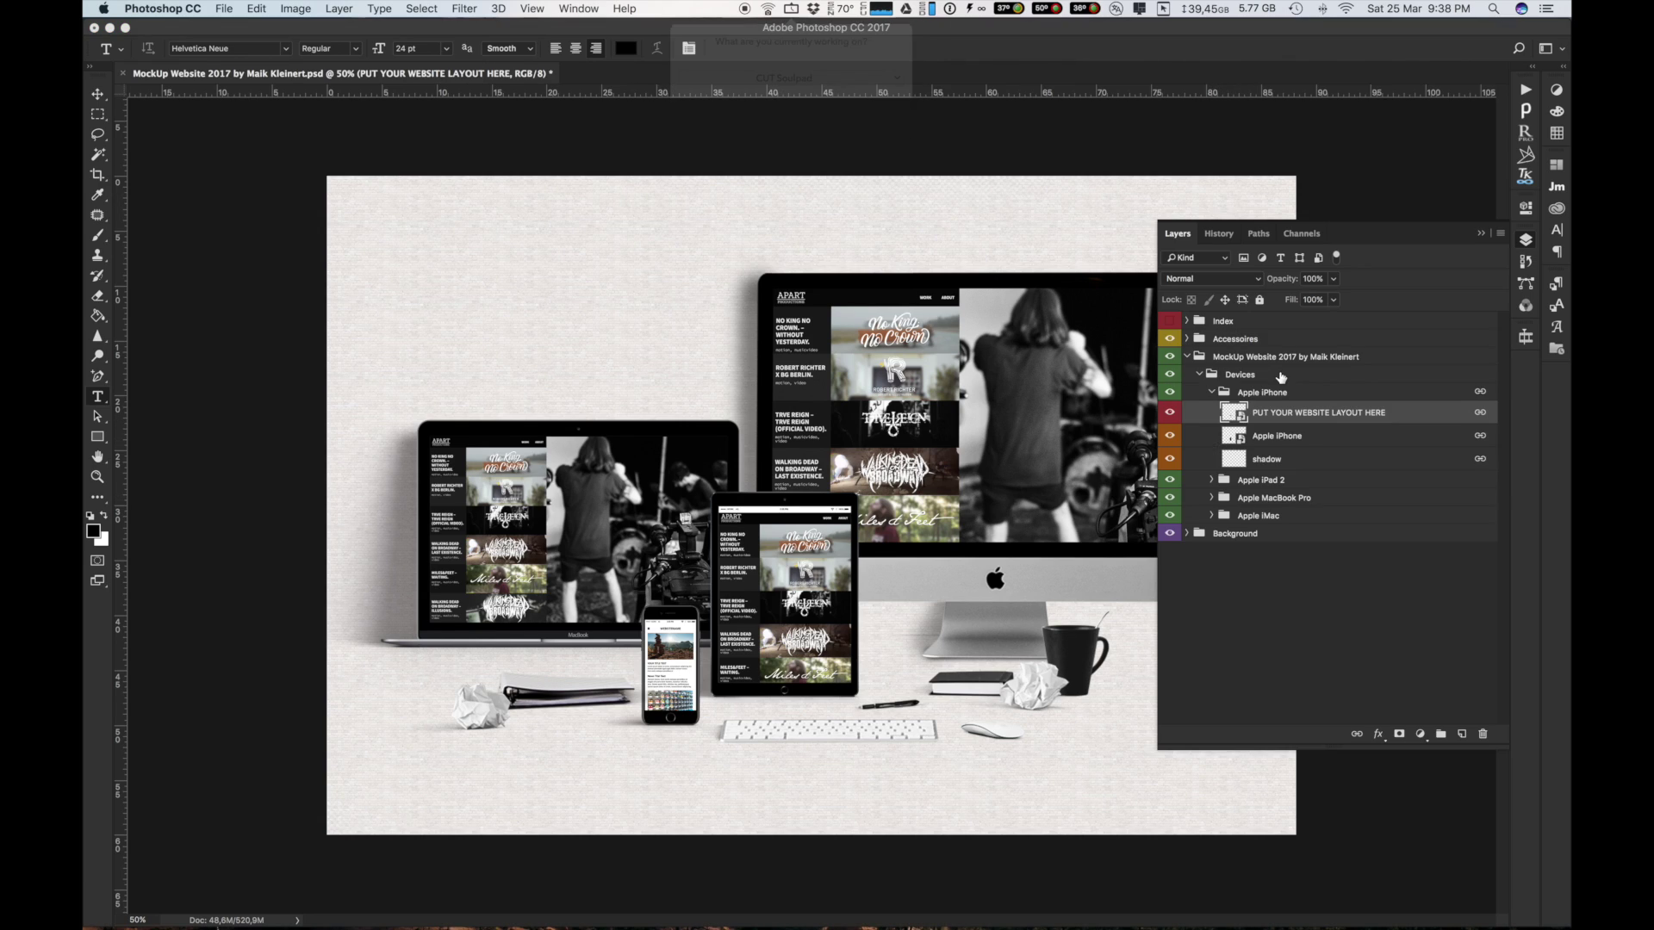
Step: Select the iPhone's layout layer and open its screen smart object
left_click(1212, 395)
double_click(1225, 412)
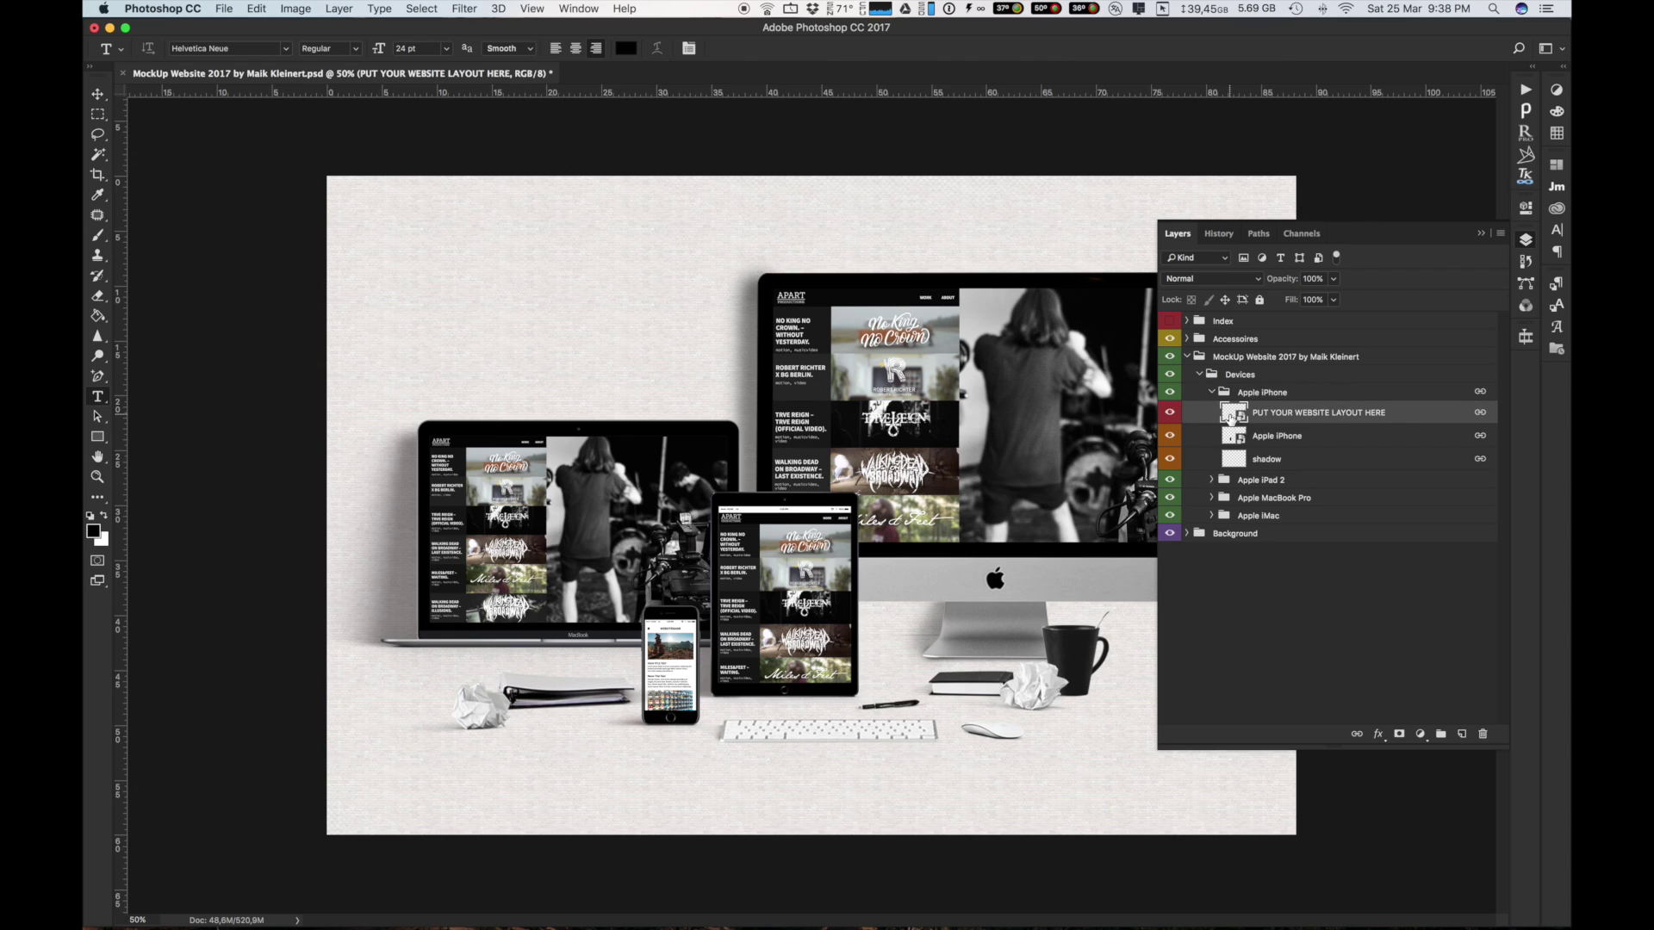
left_click(238, 10)
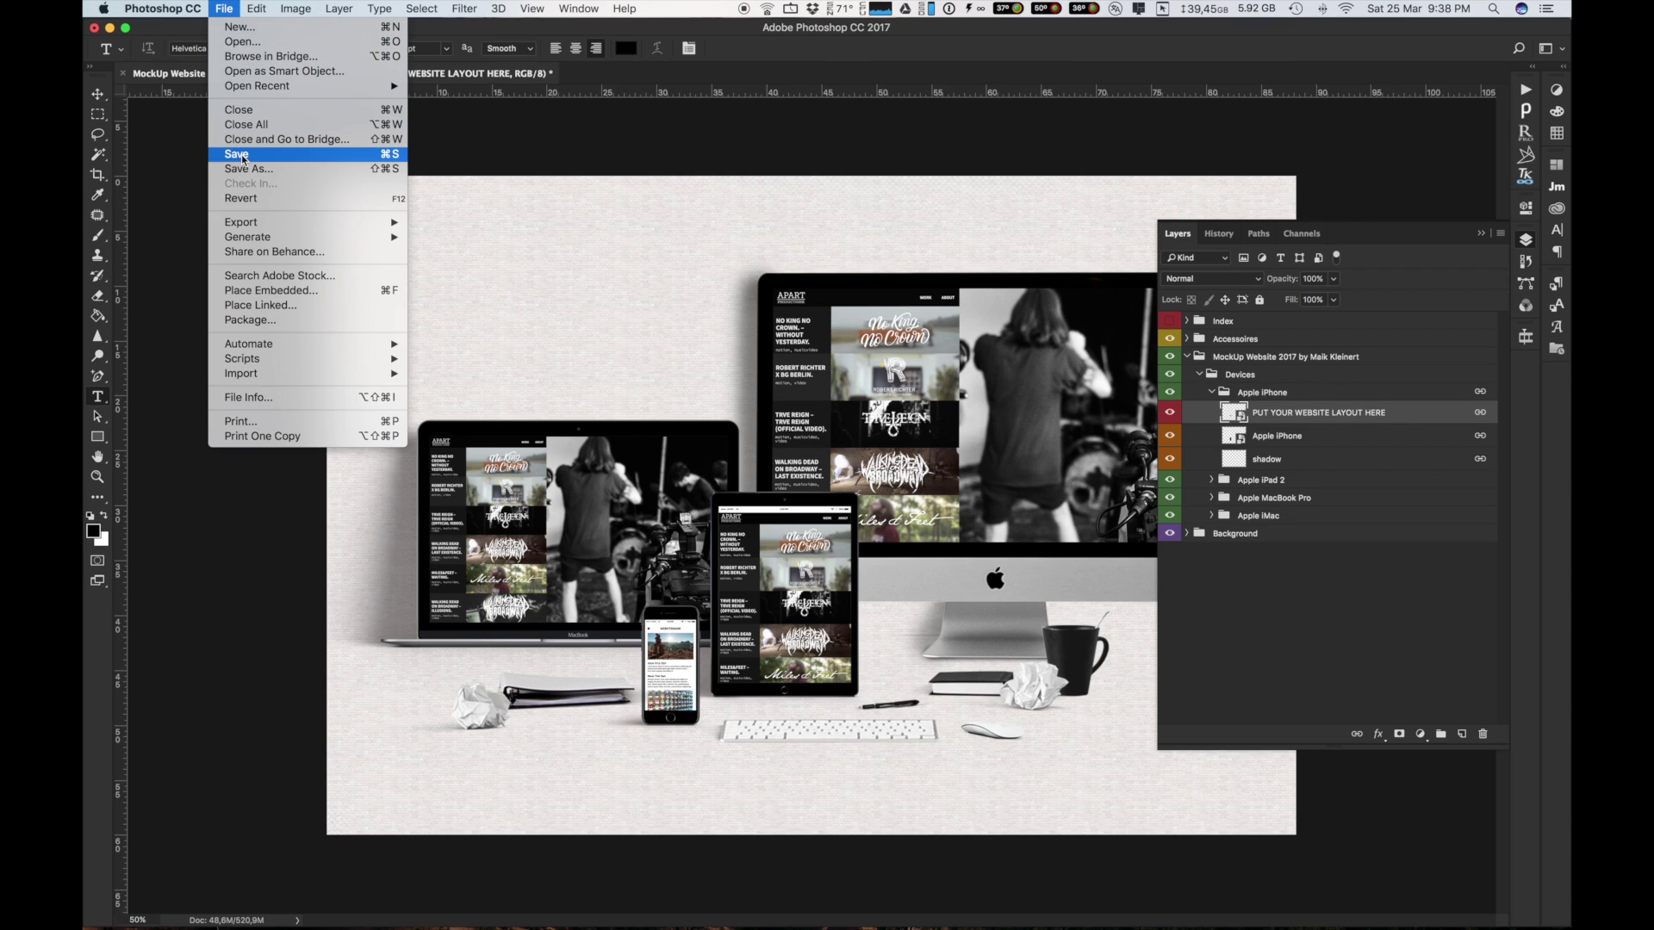
left_click(1249, 417)
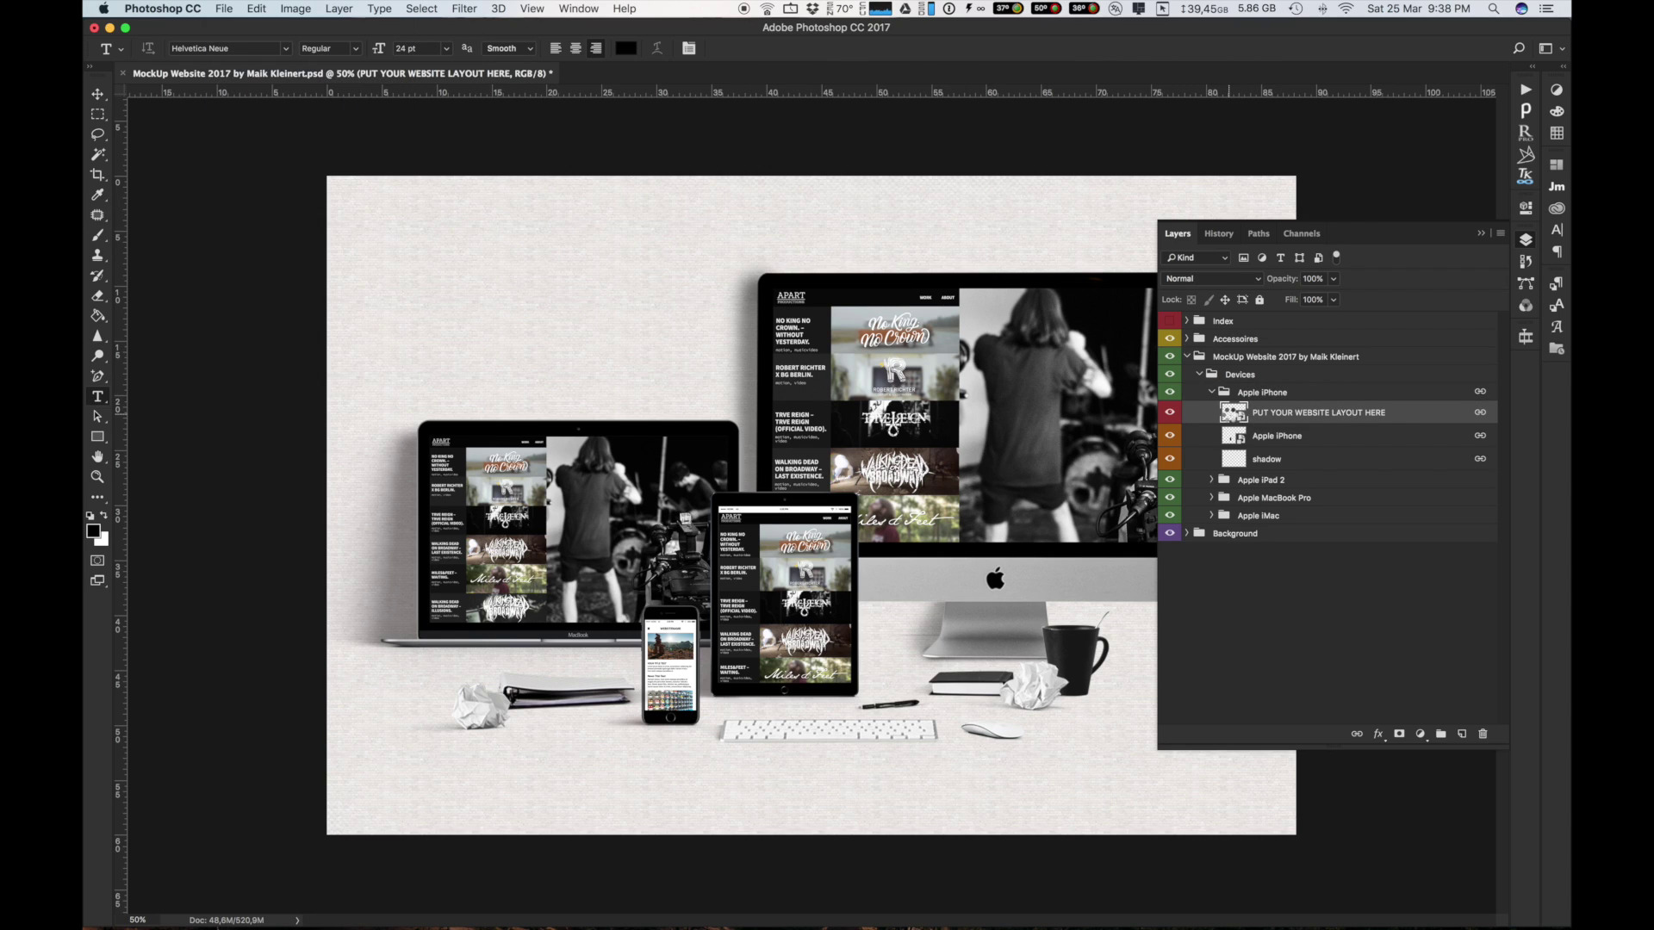
double_click(1232, 415)
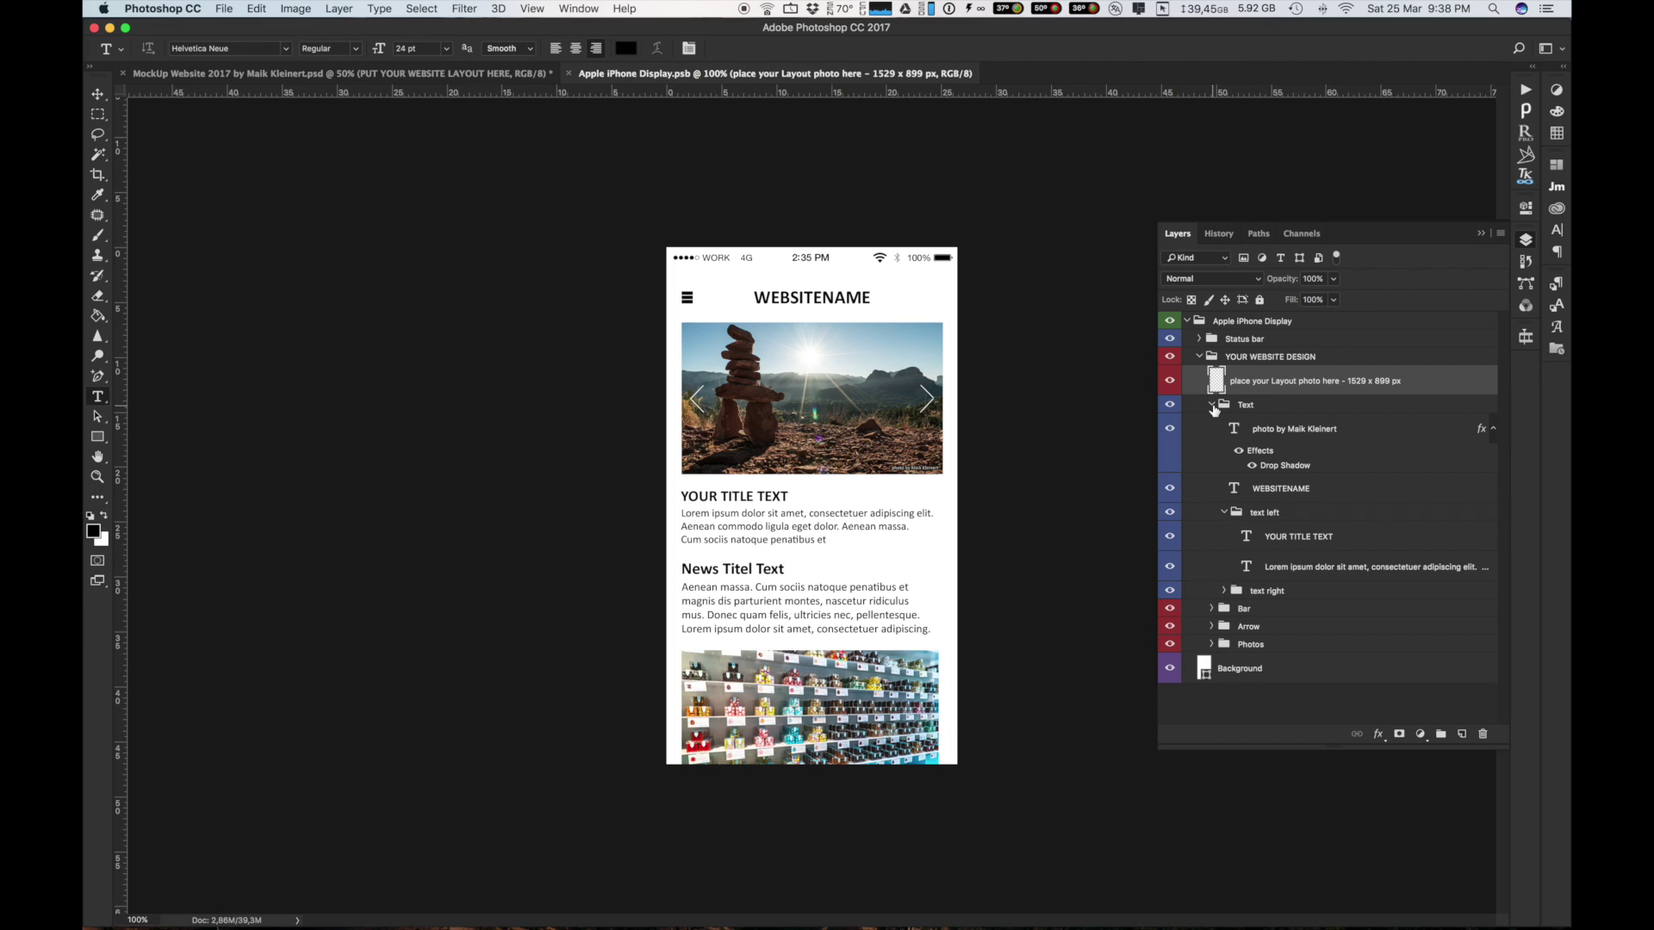
Step: Inspect the iPhone's Status bar, Battery and Signal groups, then collapse them
left_click(1212, 405)
left_click(1199, 339)
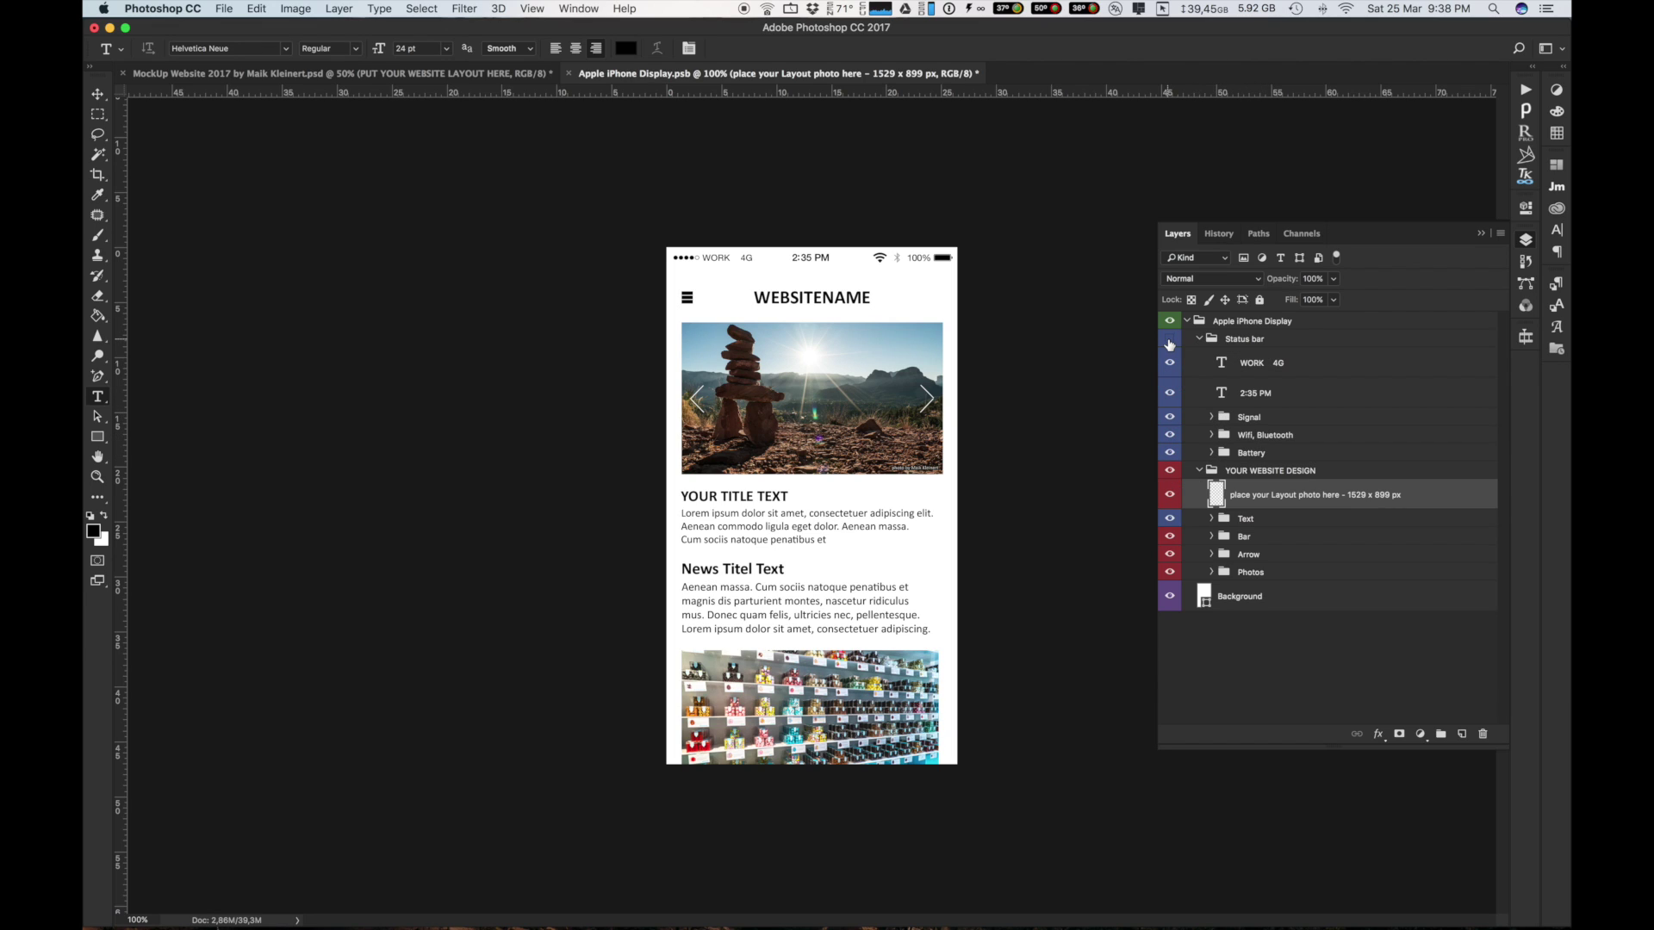
left_click(1212, 453)
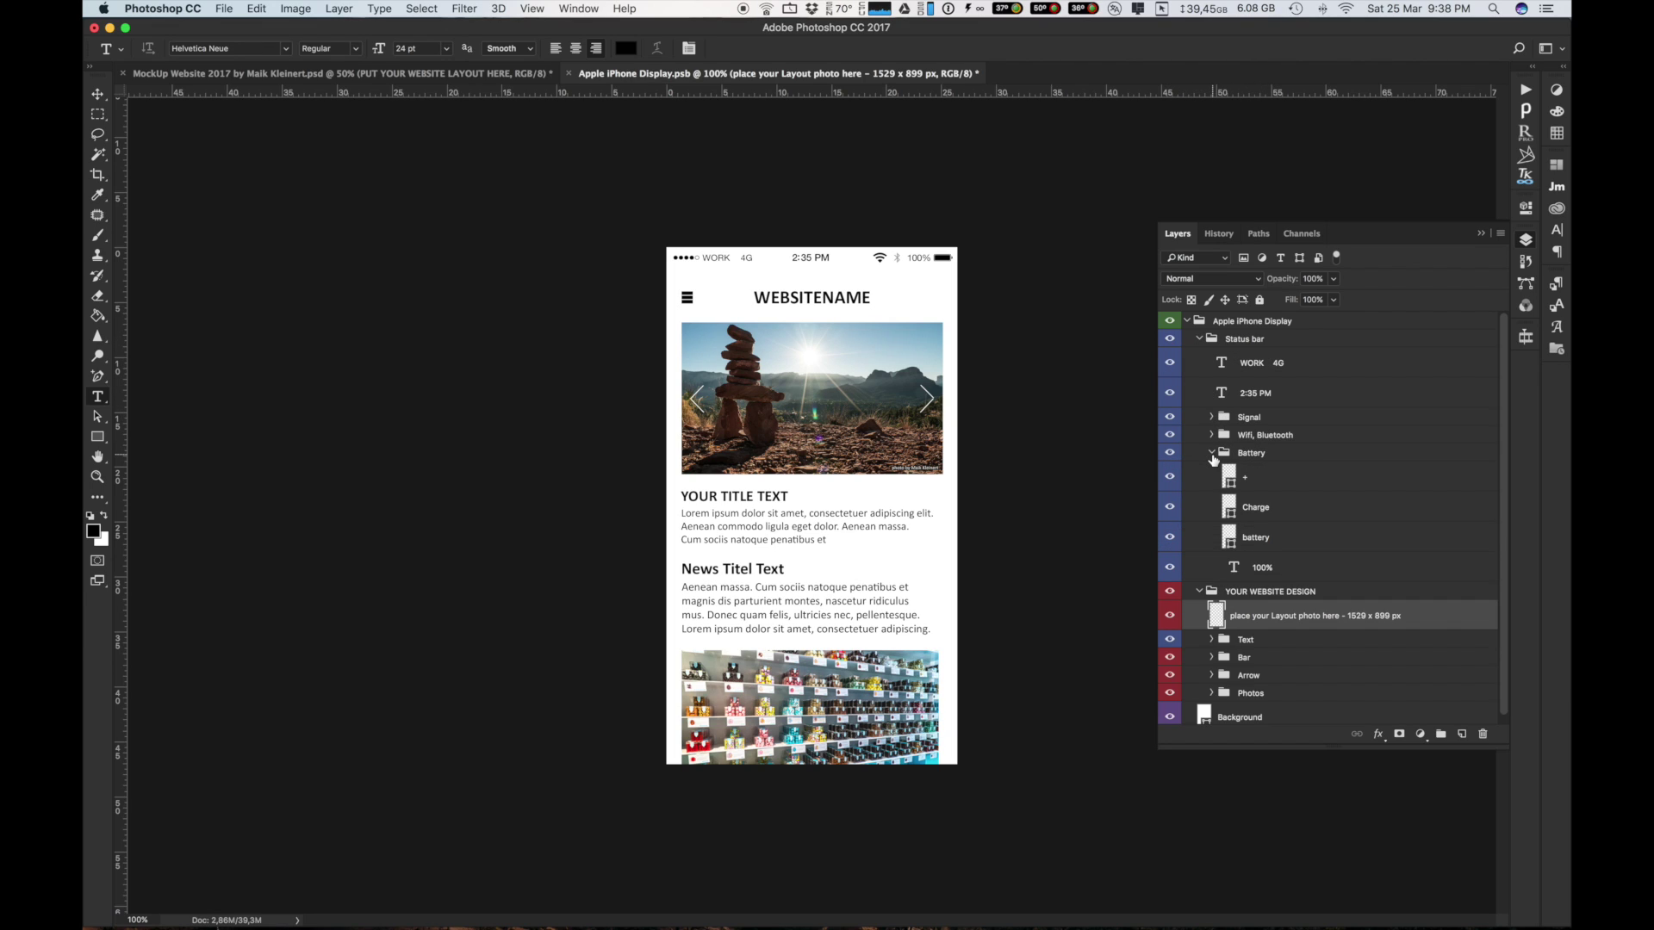
left_click(1212, 435)
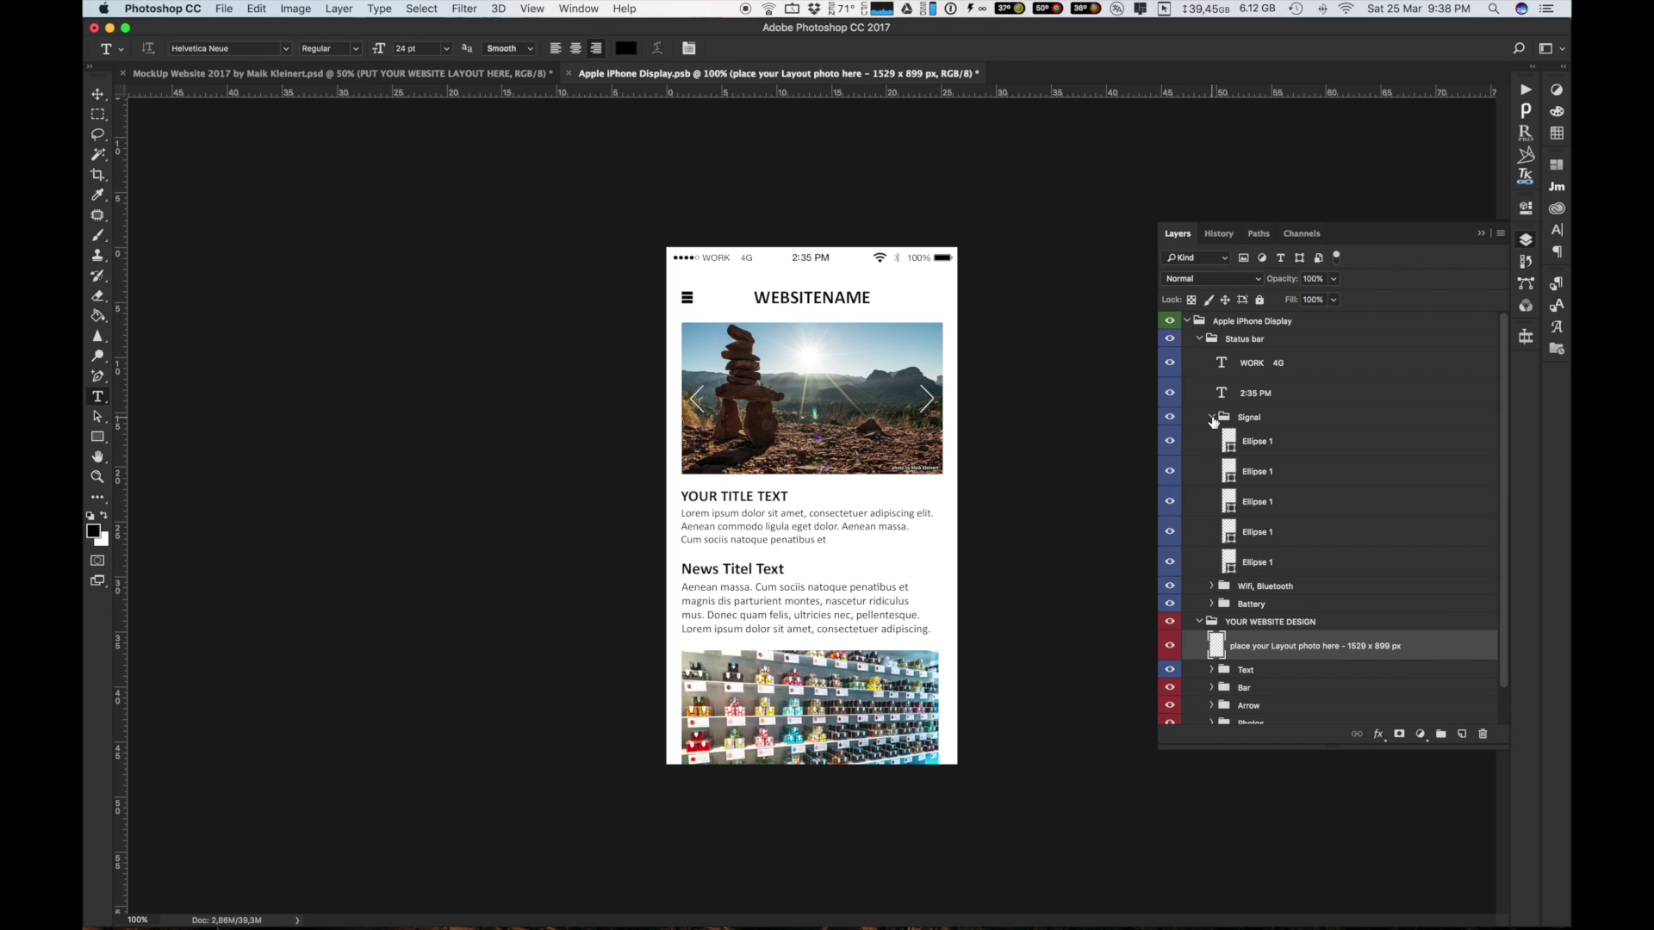
left_click(1212, 417)
left_click(1198, 339)
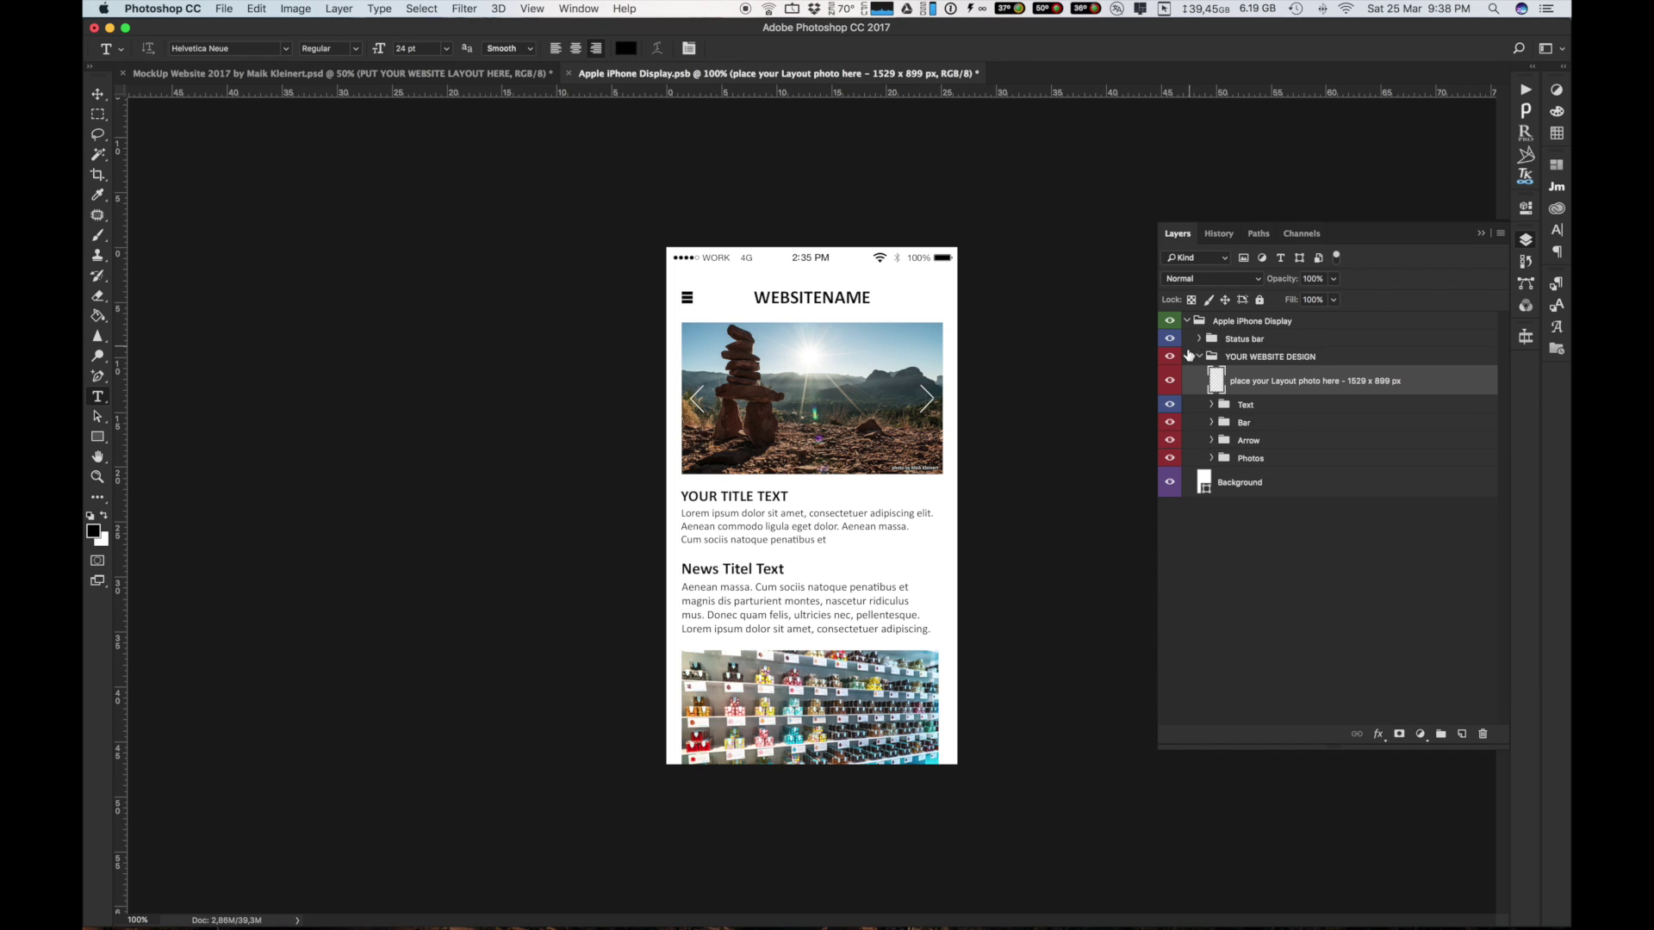
Step: Place Embedded the iPhone 1529 x 899 px screenshot below the status bar and save
left_click(224, 9)
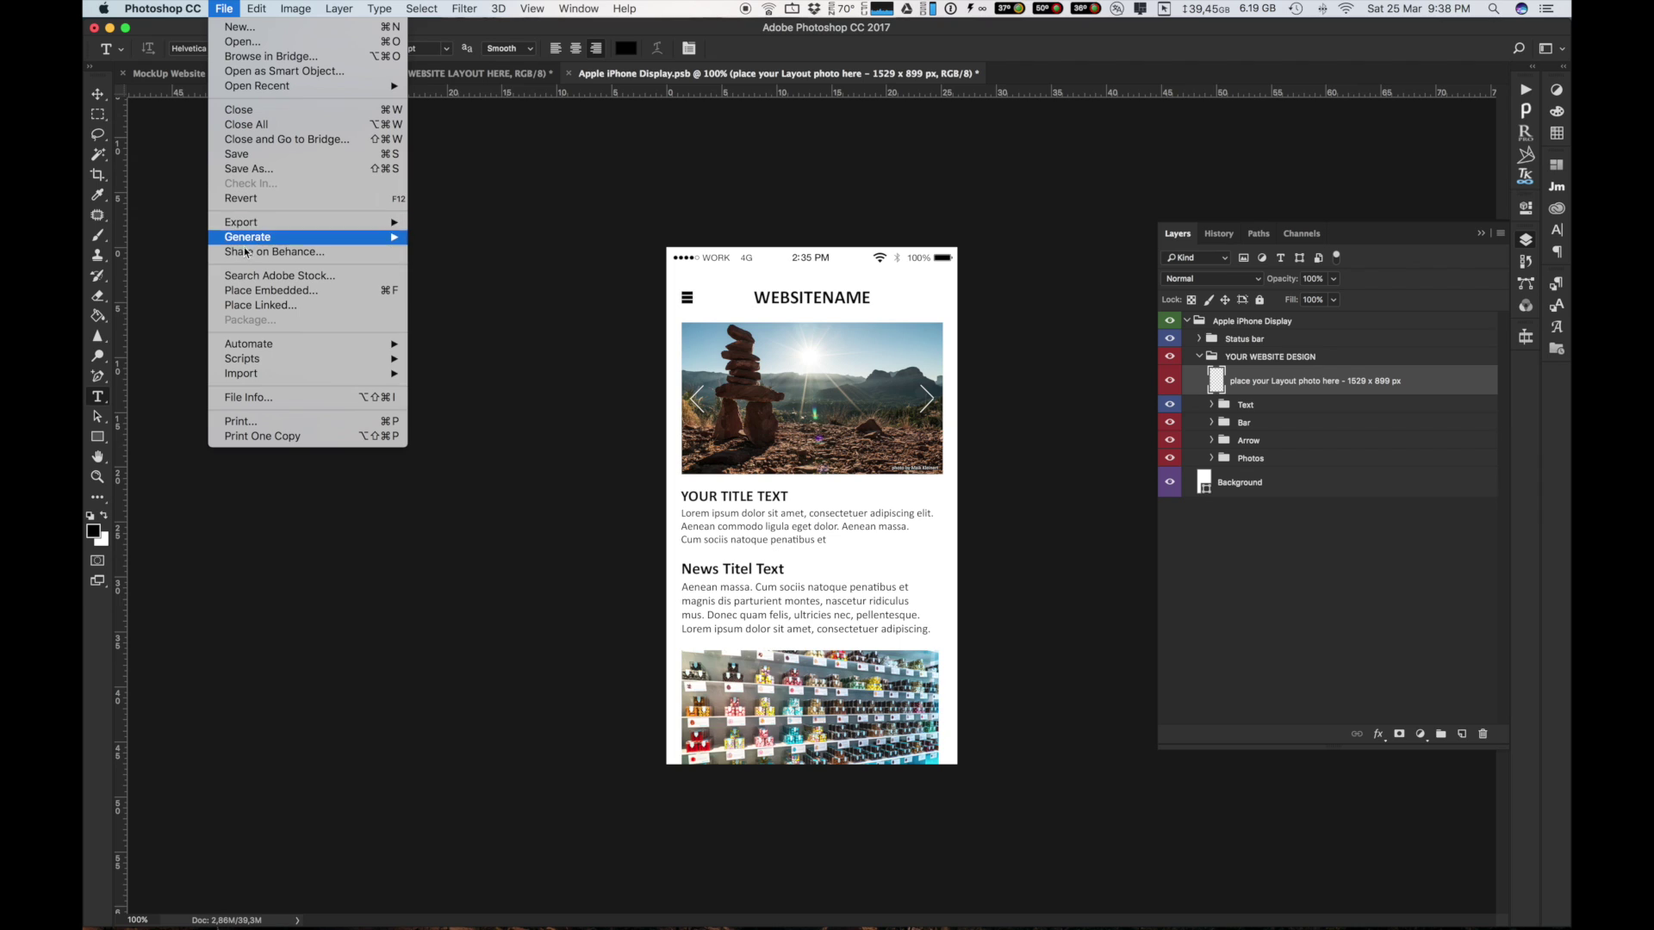
left_click(772, 373)
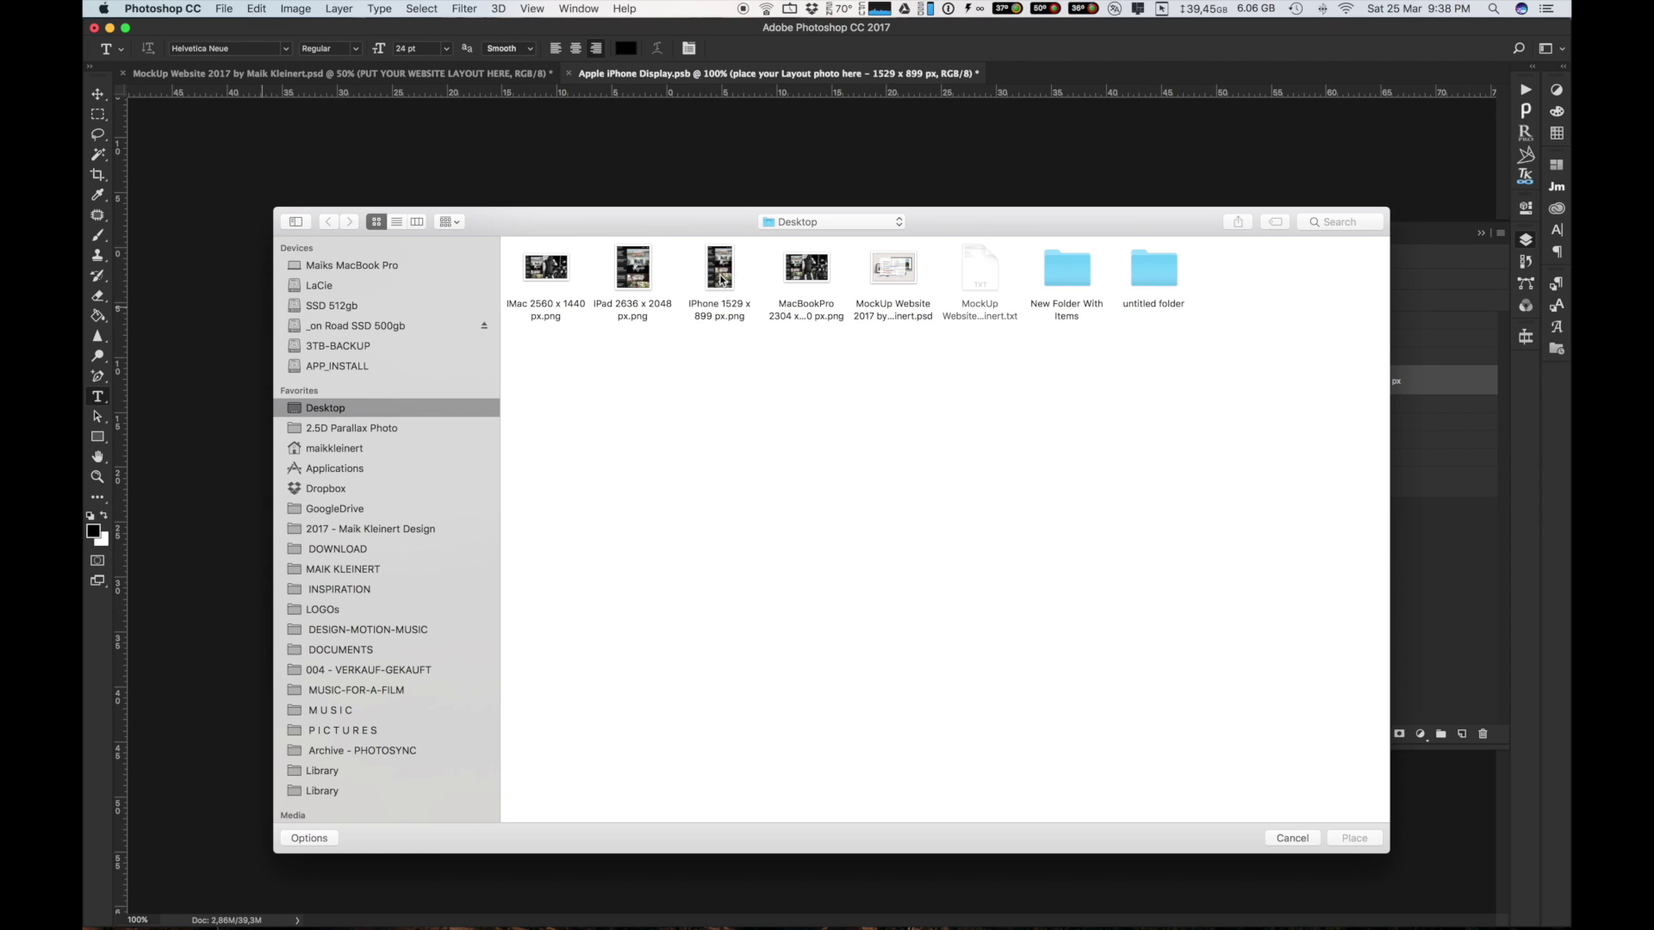
left_click(719, 271)
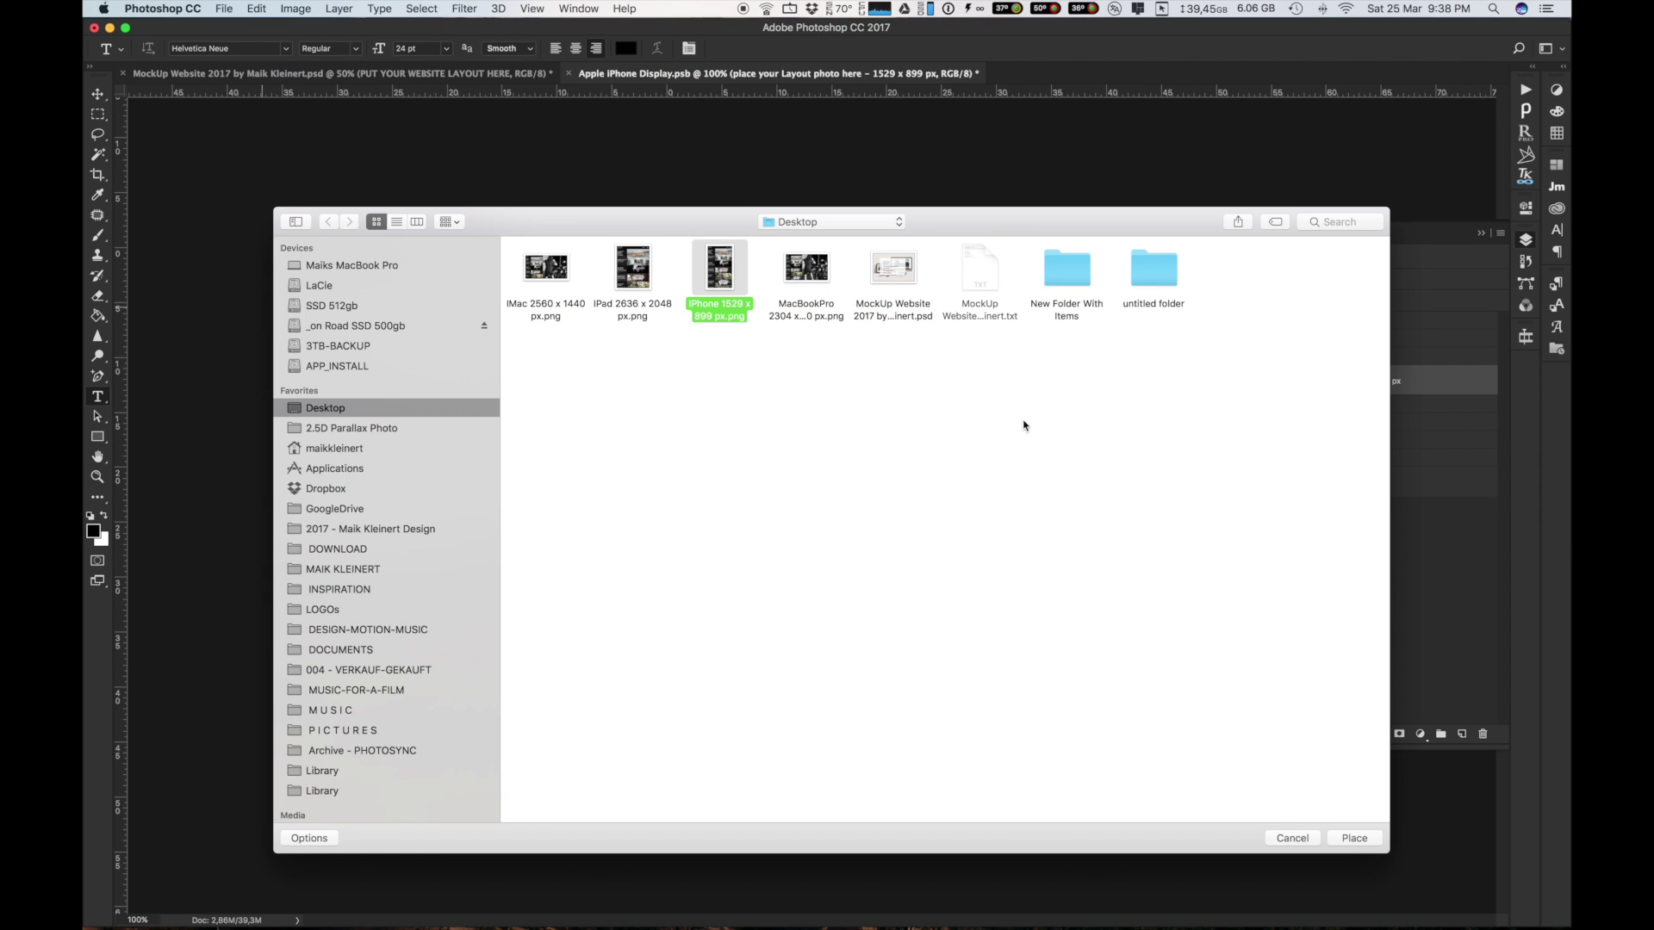
key("Return")
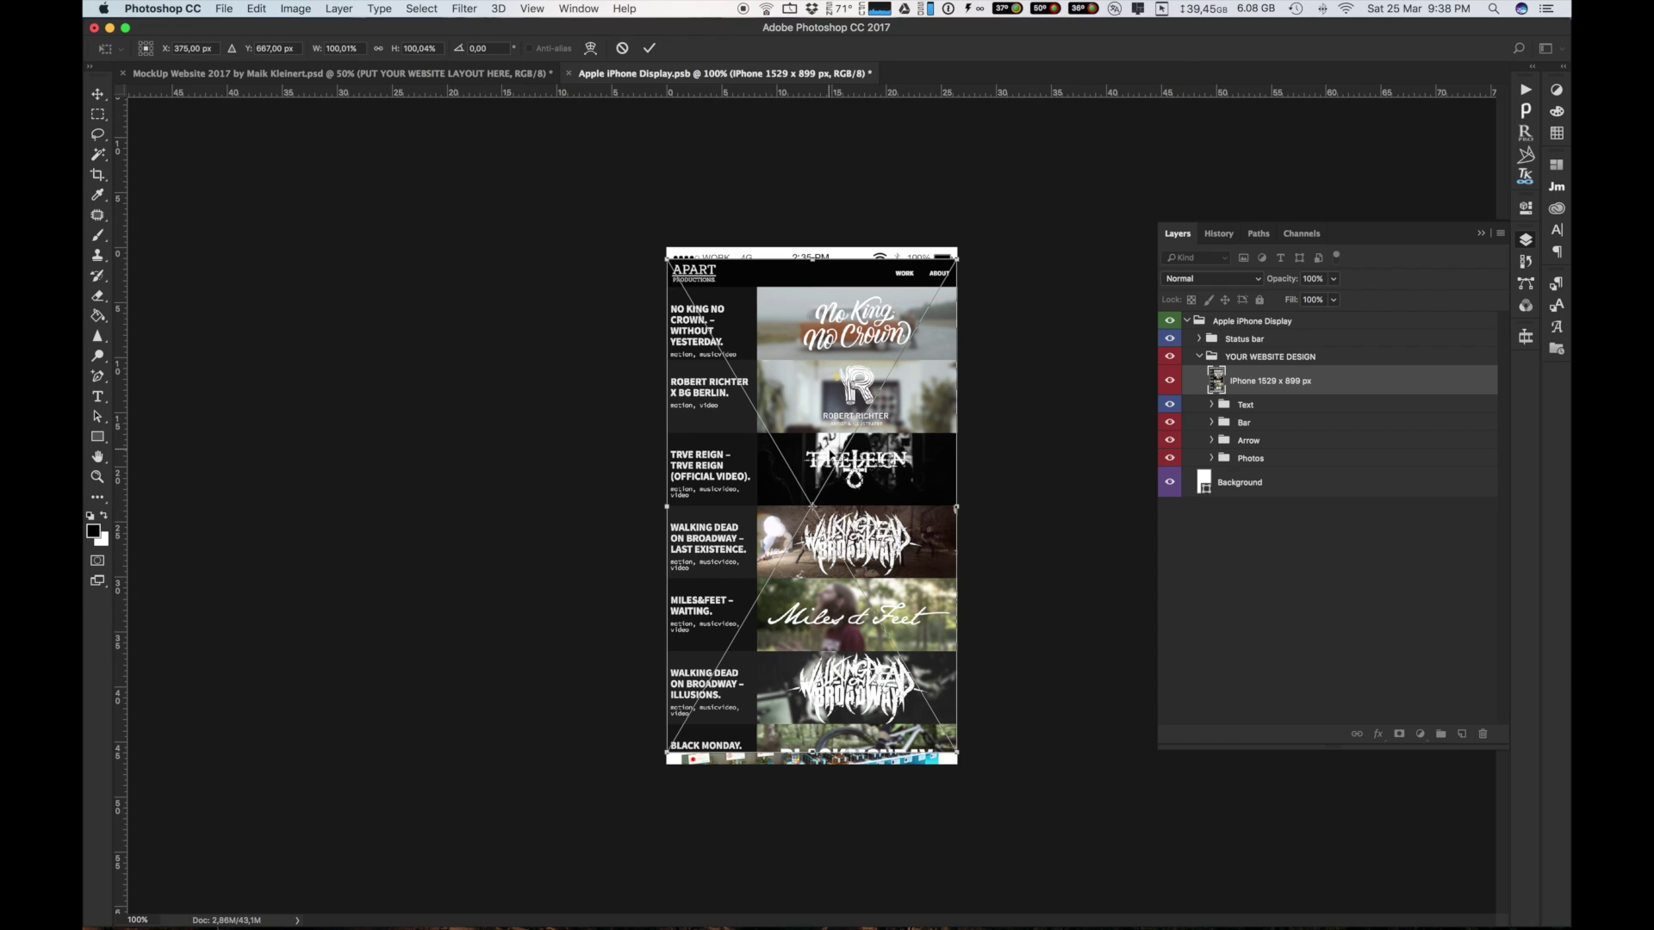
left_click_drag(794, 420, 794, 431)
key("Return")
key("t")
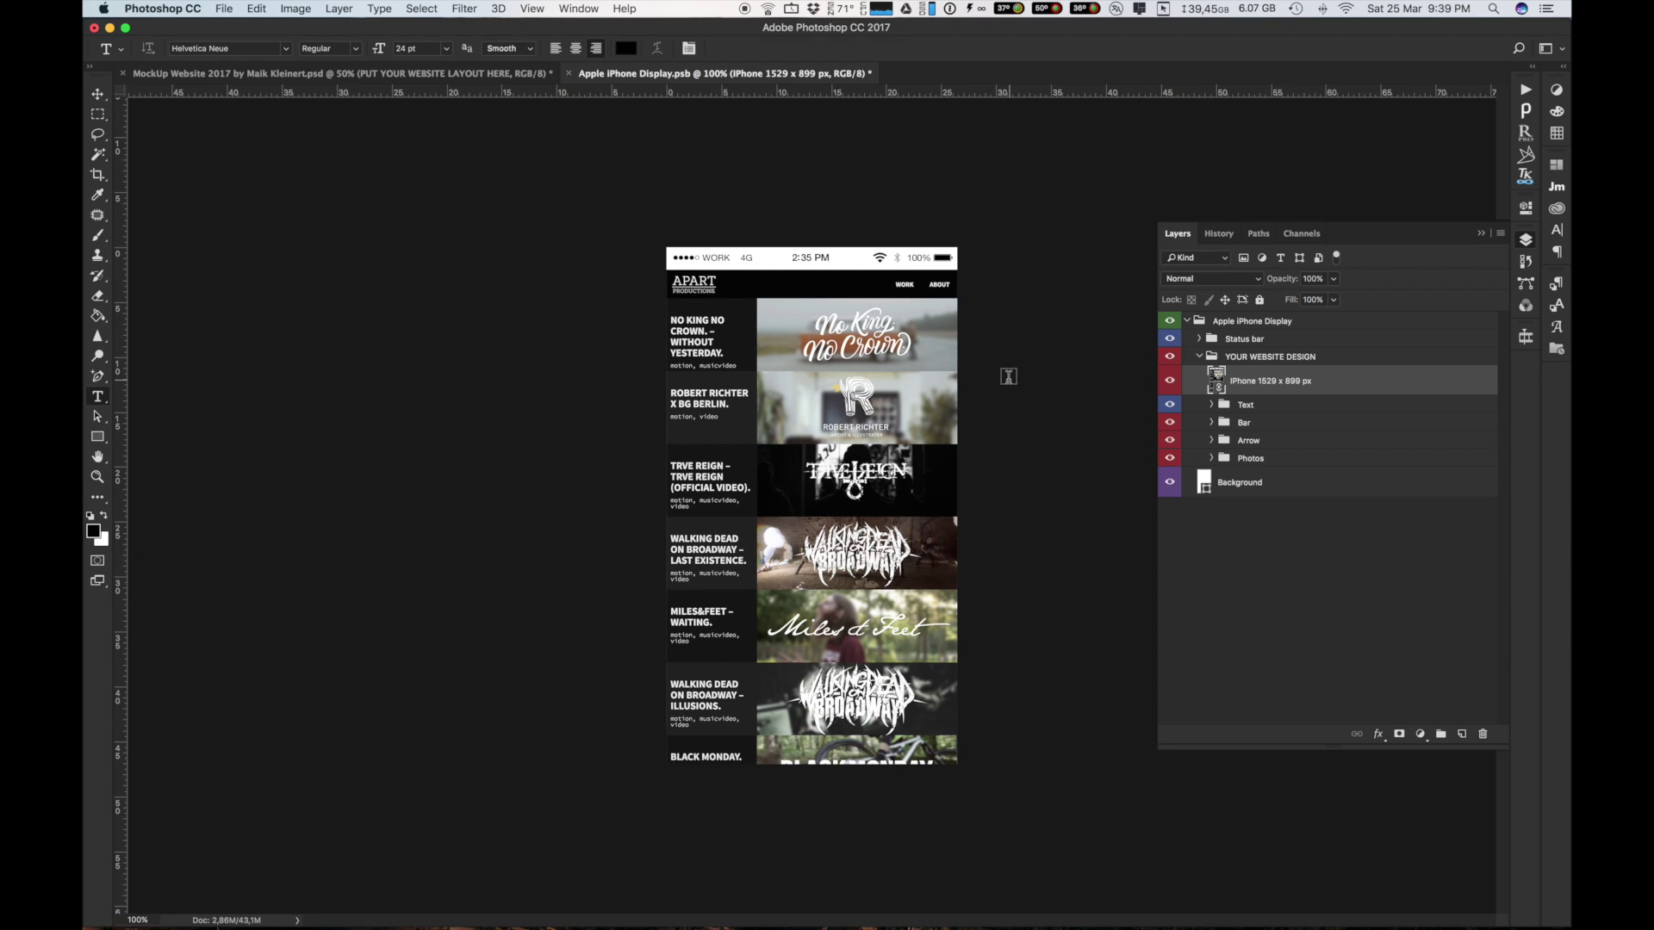
left_click(215, 11)
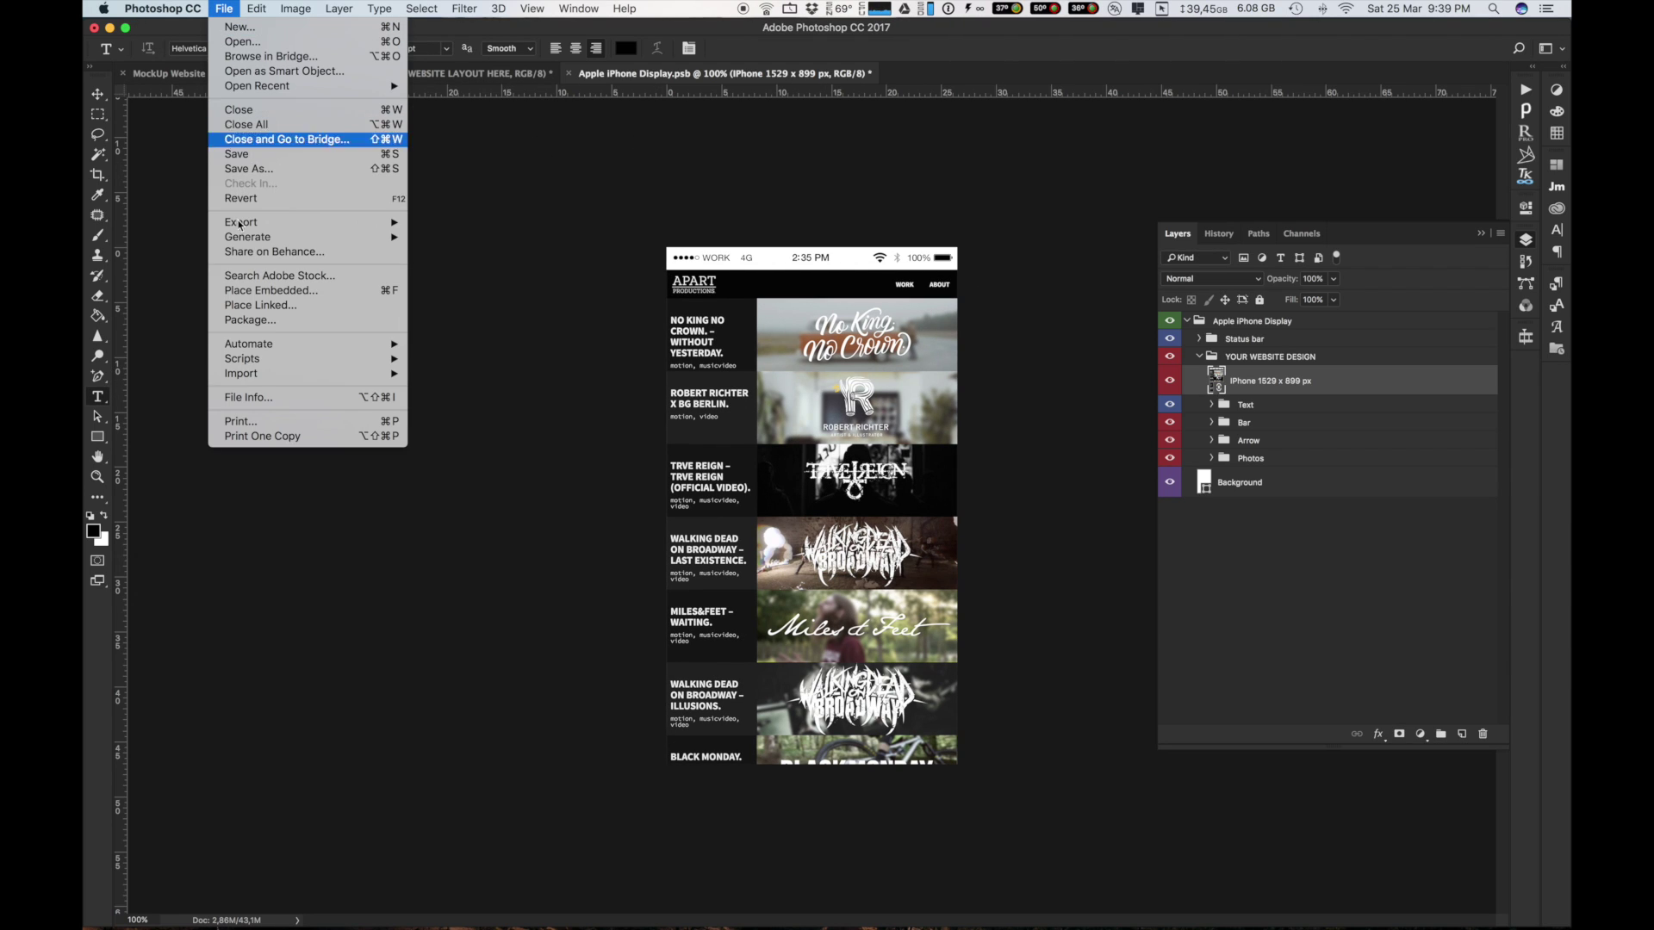
left_click(257, 154)
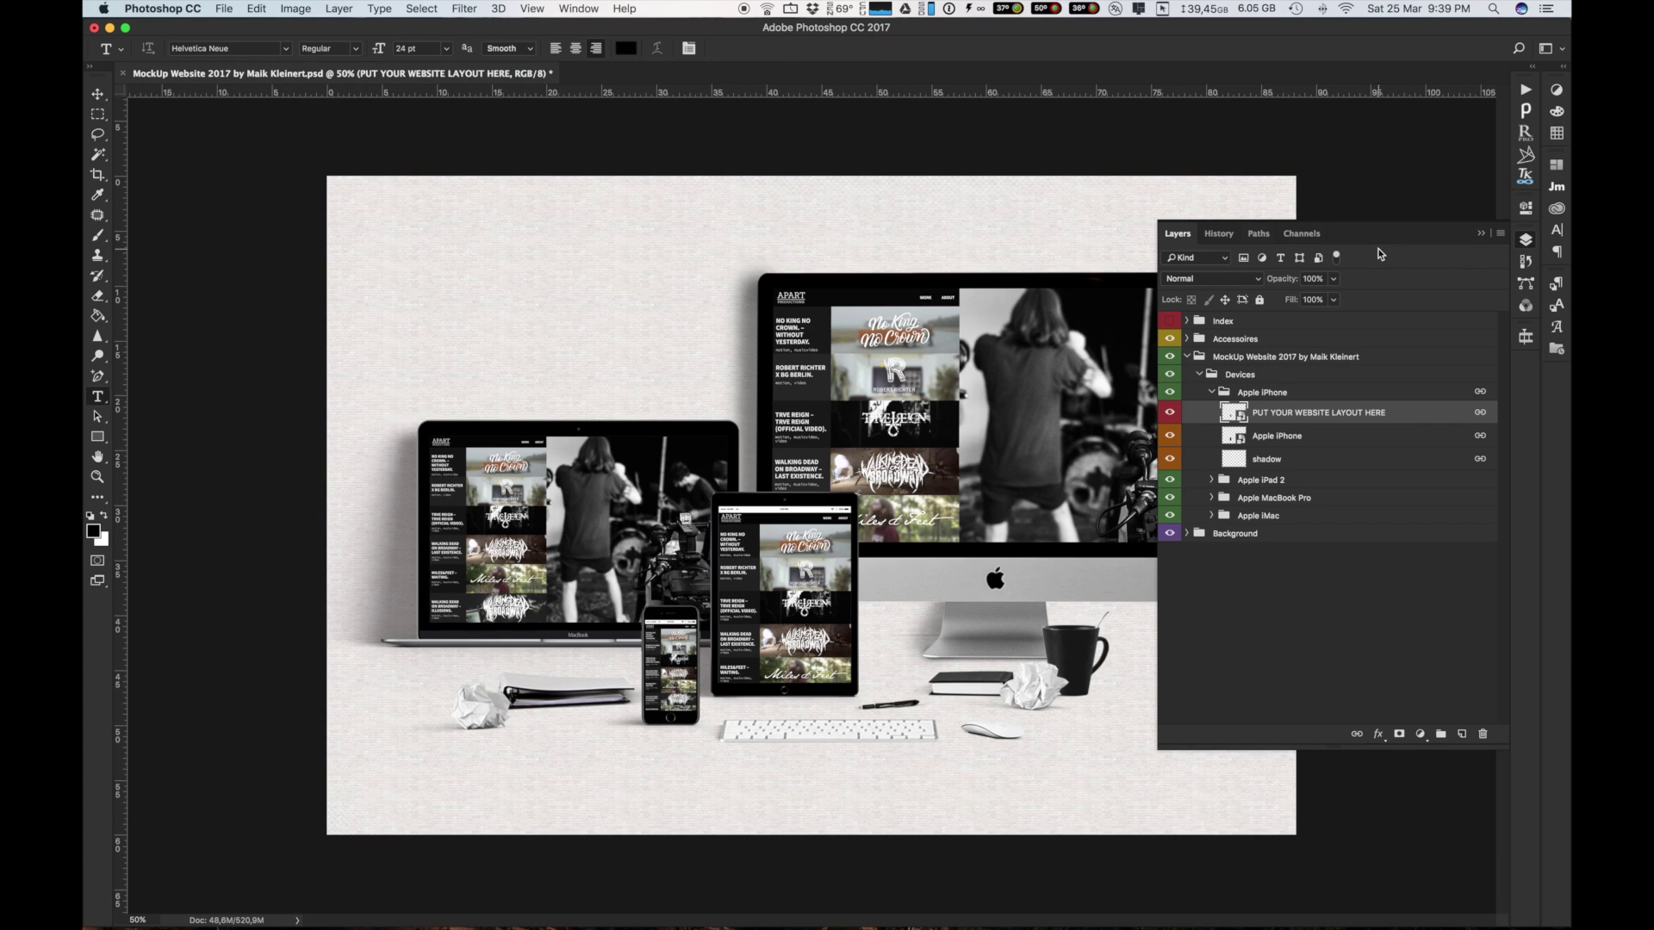
Step: With the Move tool, put the iPad in front of the MacBook at left and centre the iPhone
left_click(1480, 235)
left_click(1416, 217)
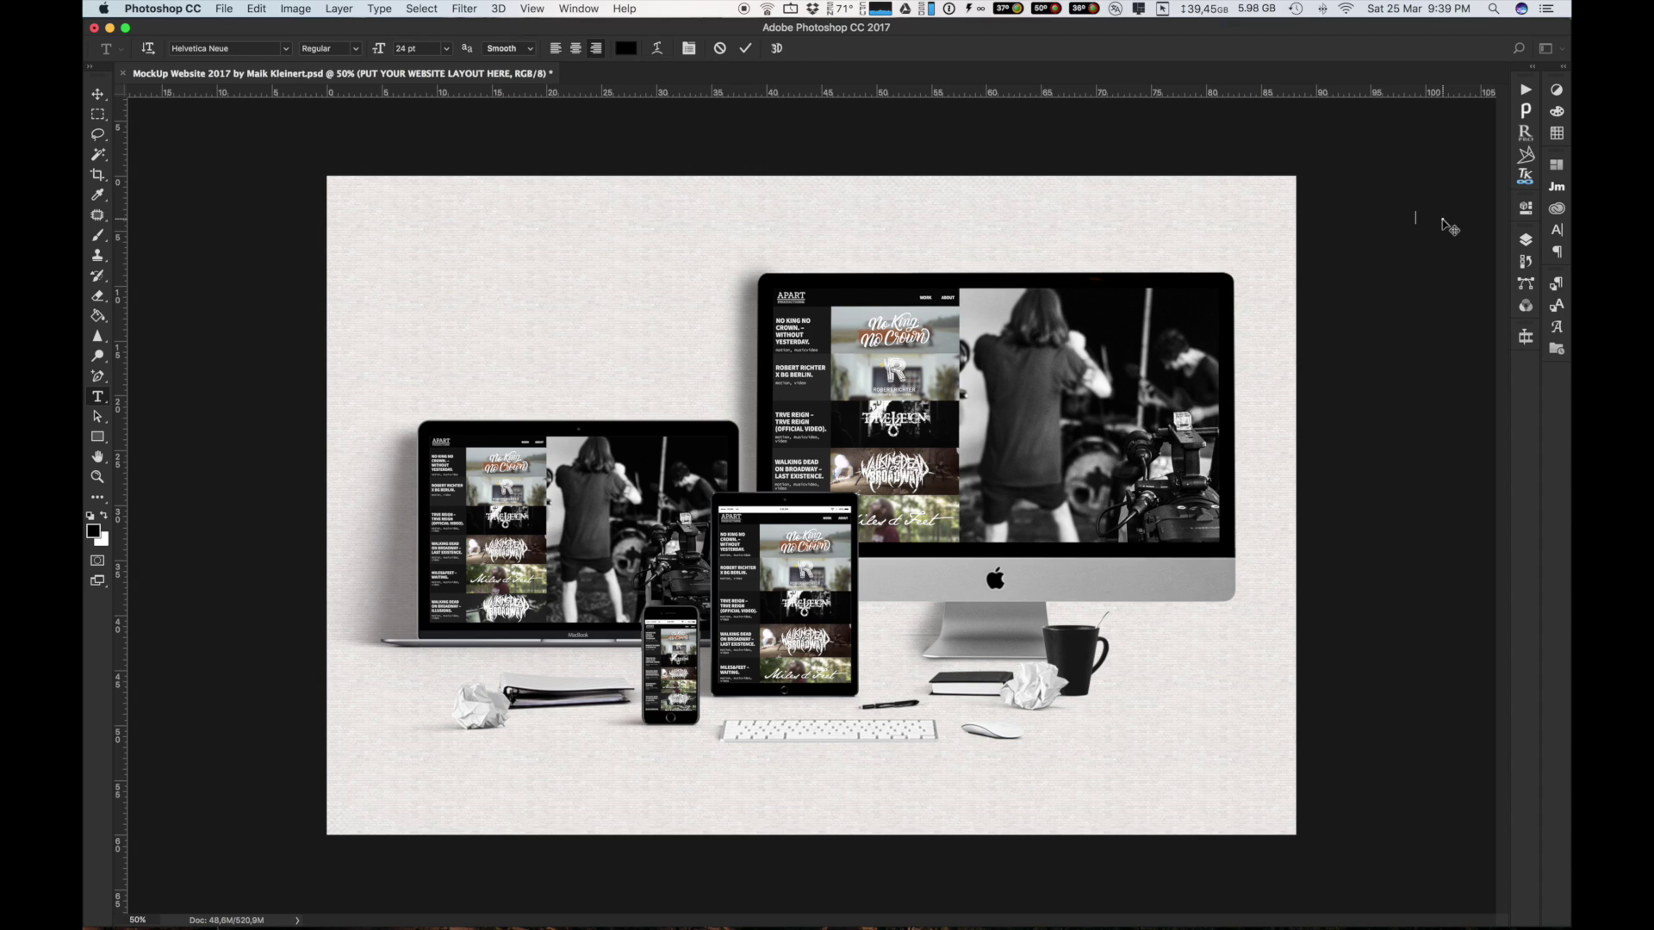
scroll(1450, 226, "up", 1)
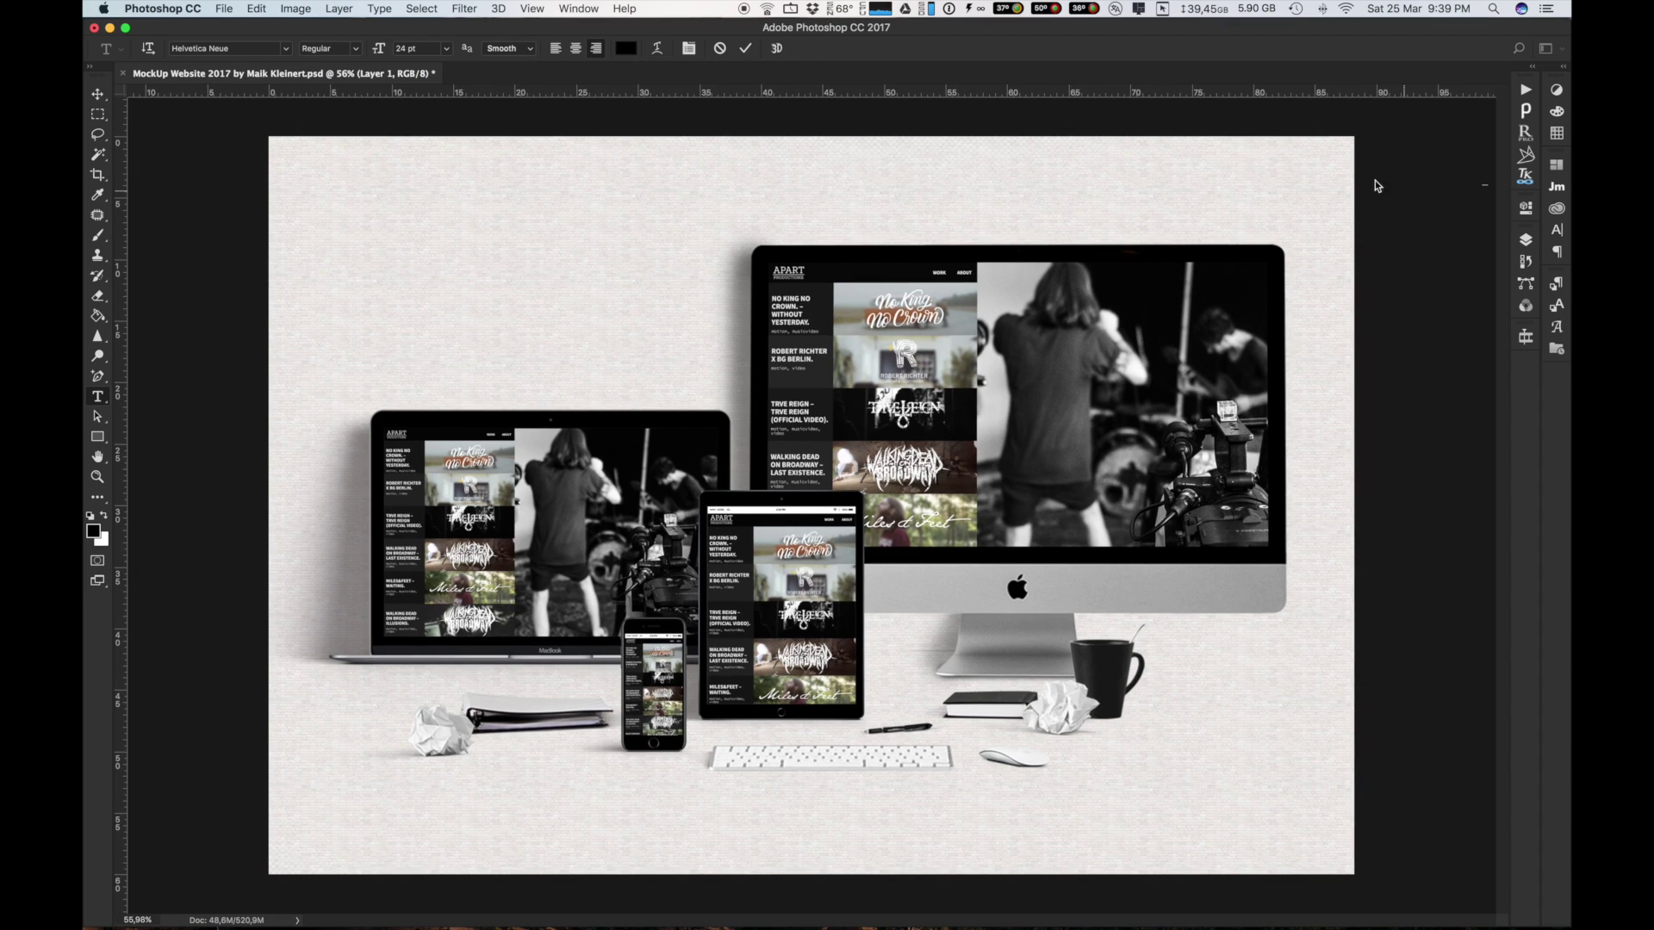
left_click(97, 93)
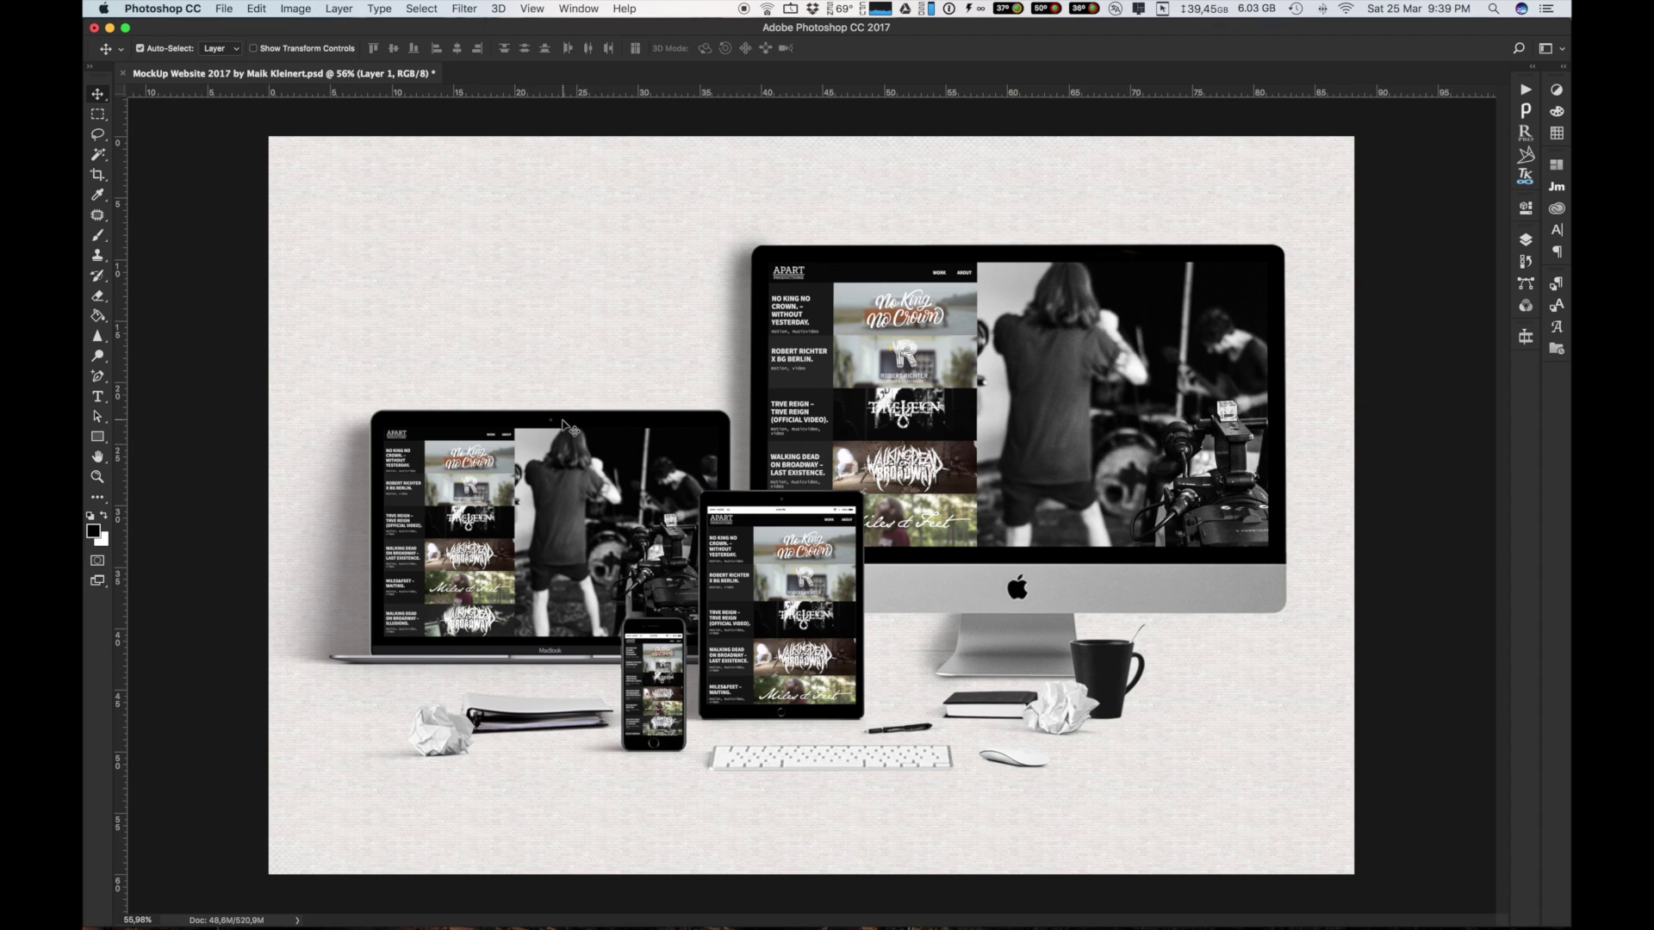
left_click_drag(564, 425, 535, 273)
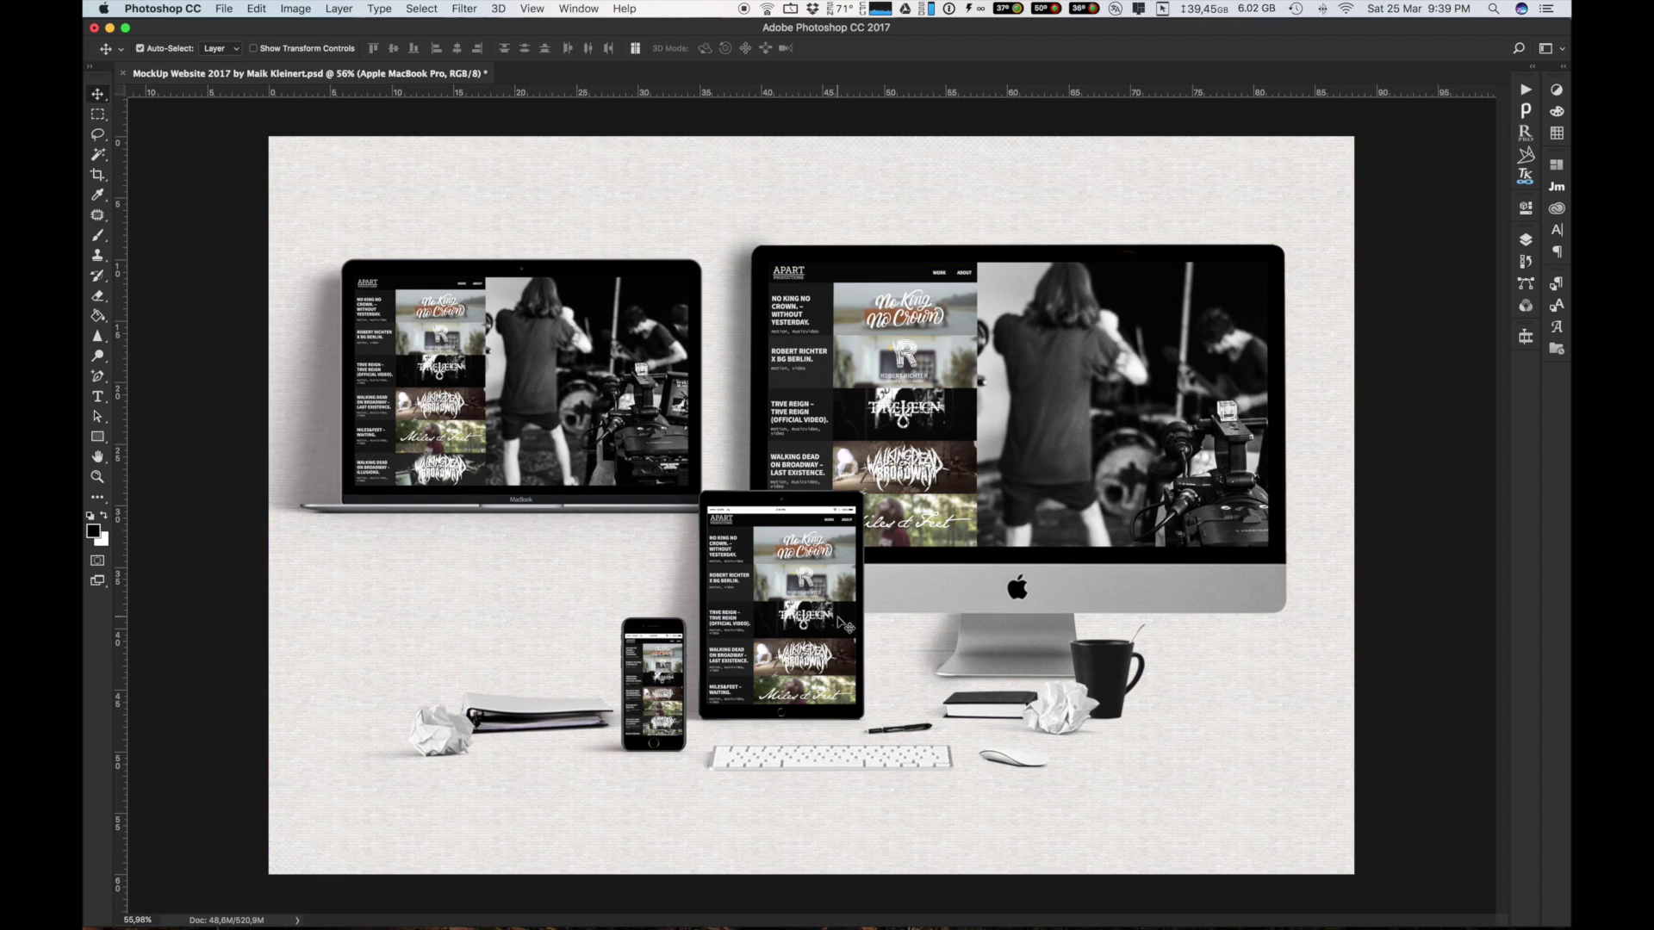
mouse_move(840, 622)
left_mouse_down()
mouse_move(571, 524)
mouse_move(622, 628)
left_mouse_up()
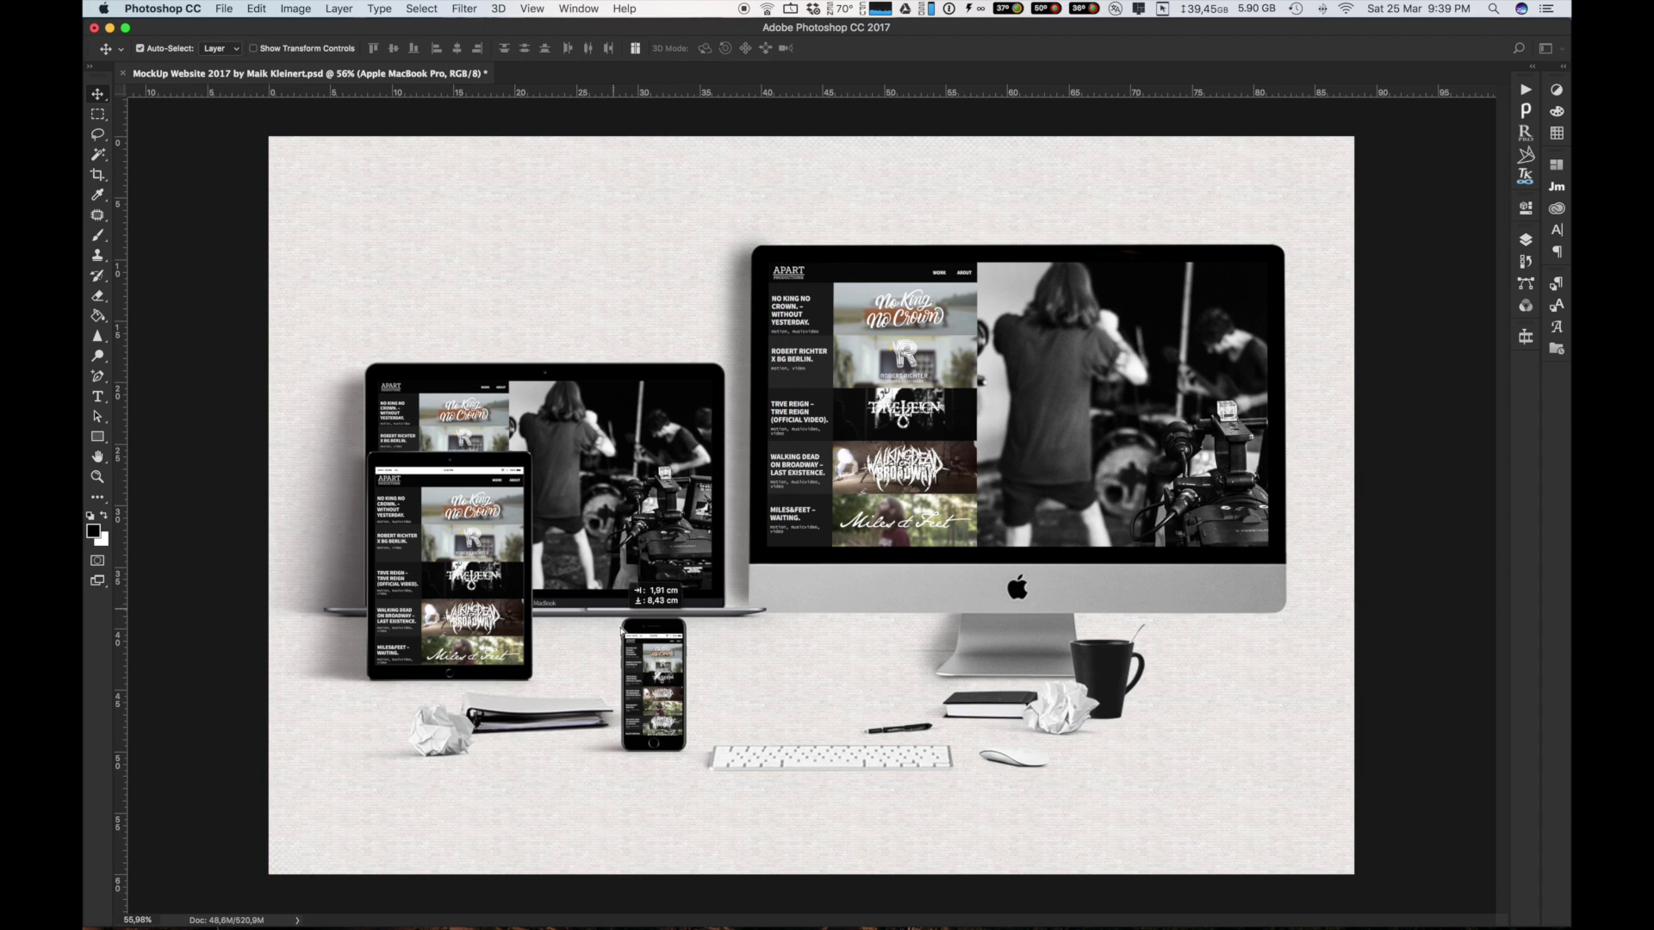
left_click_drag(622, 629, 629, 660)
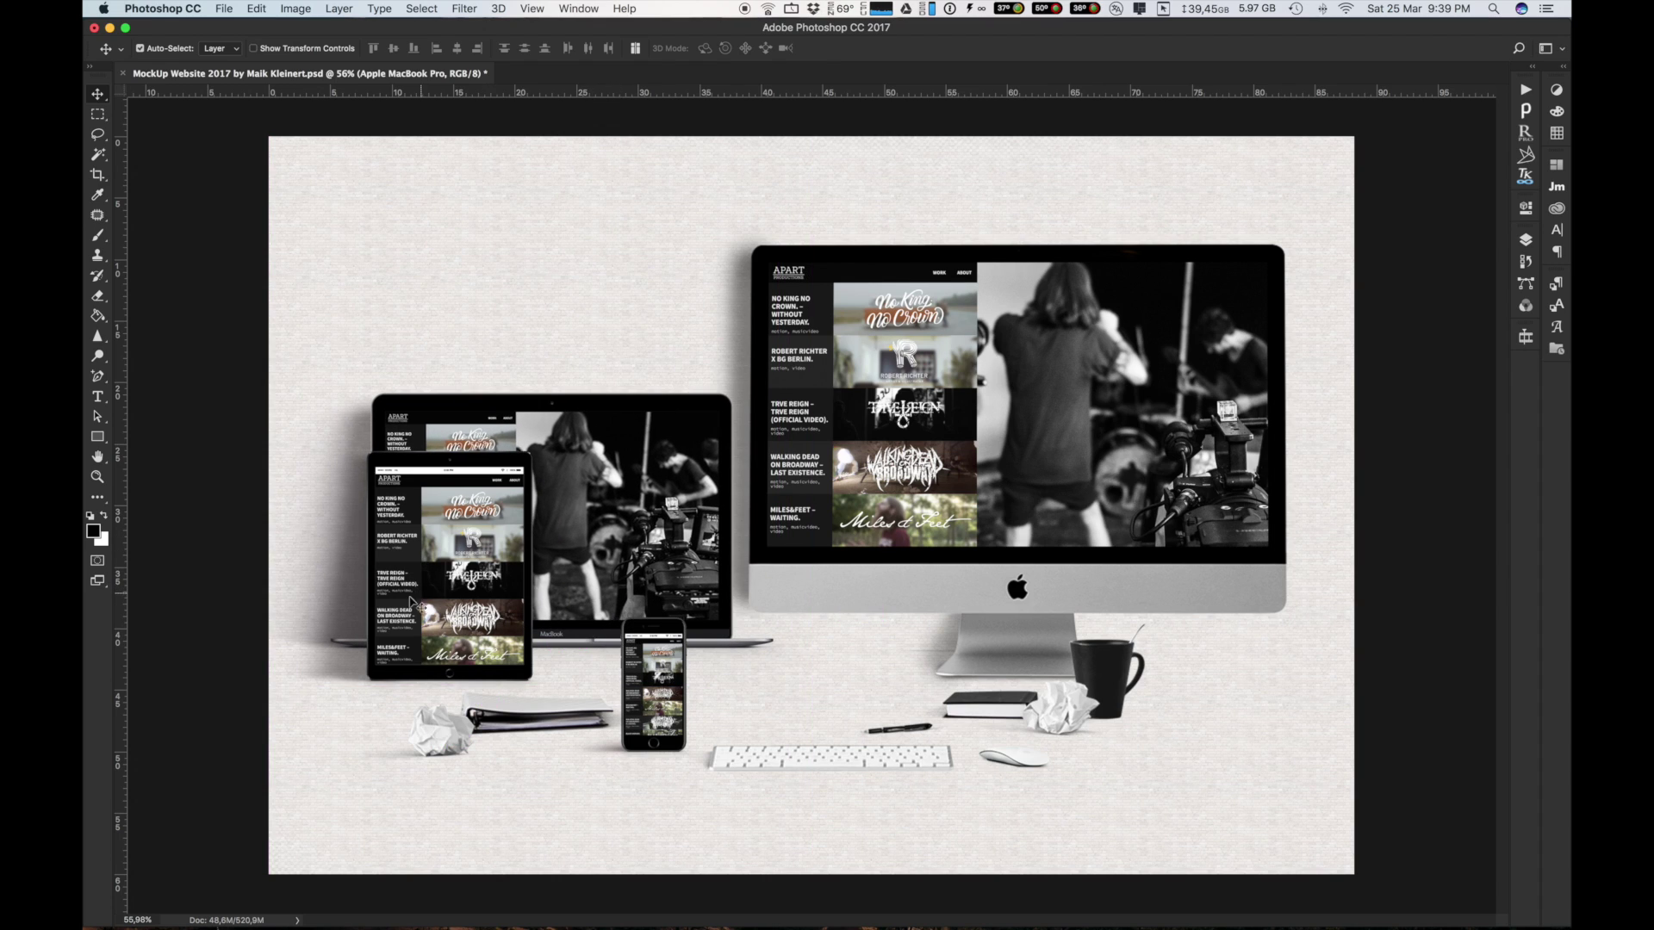
left_click_drag(428, 601, 396, 627)
left_click_drag(676, 703, 815, 659)
Step: Reposition the binder, keyboard, Magic Mouse, coffee cup, crumpled paper and notebook around the devices
left_click_drag(597, 718, 692, 698)
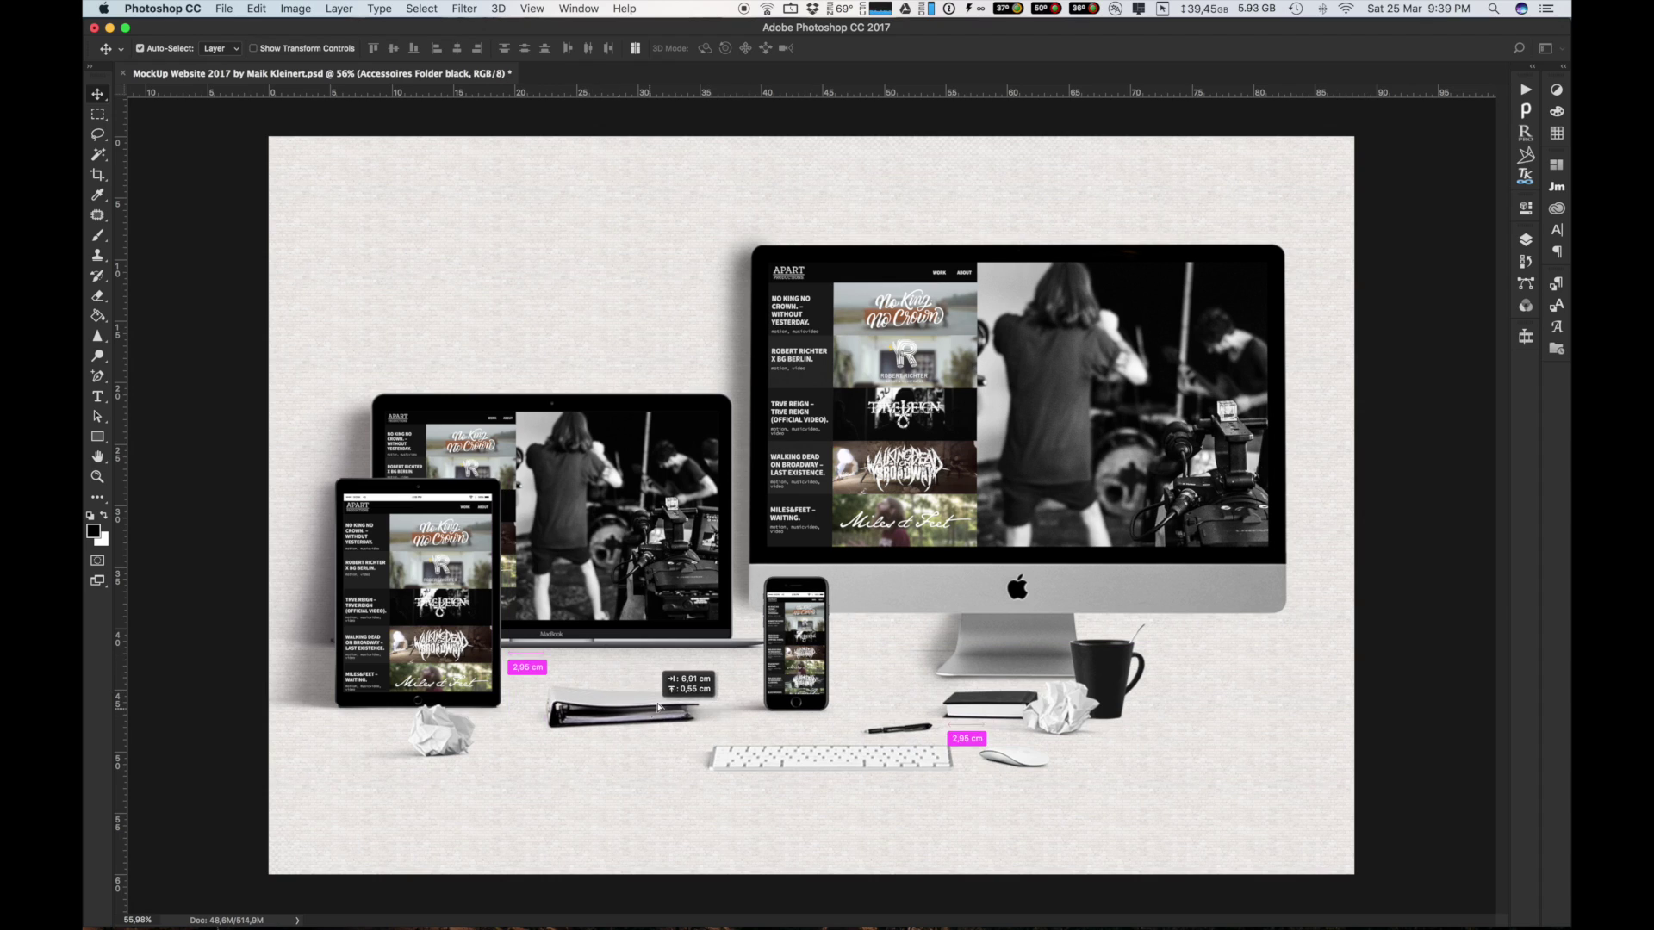
left_click_drag(871, 769, 758, 775)
left_click_drag(1016, 762, 904, 769)
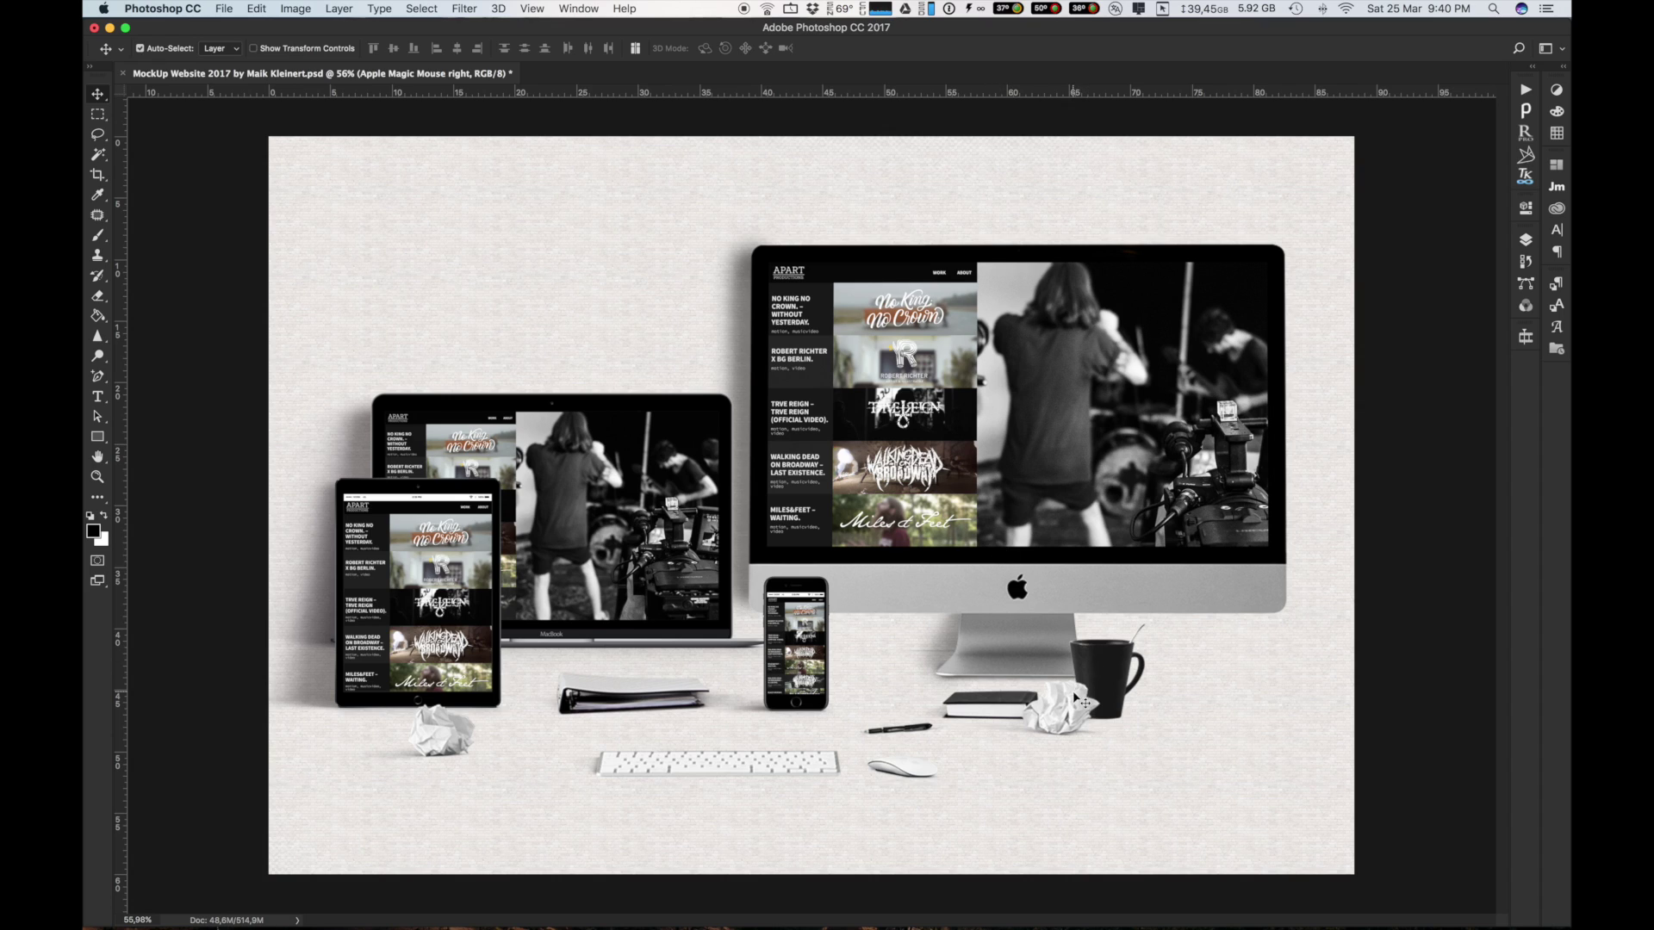
left_click_drag(1104, 705, 739, 741)
left_click_drag(443, 732, 487, 722)
mouse_move(1018, 731)
left_mouse_down()
mouse_move(997, 742)
mouse_move(1016, 729)
left_mouse_up()
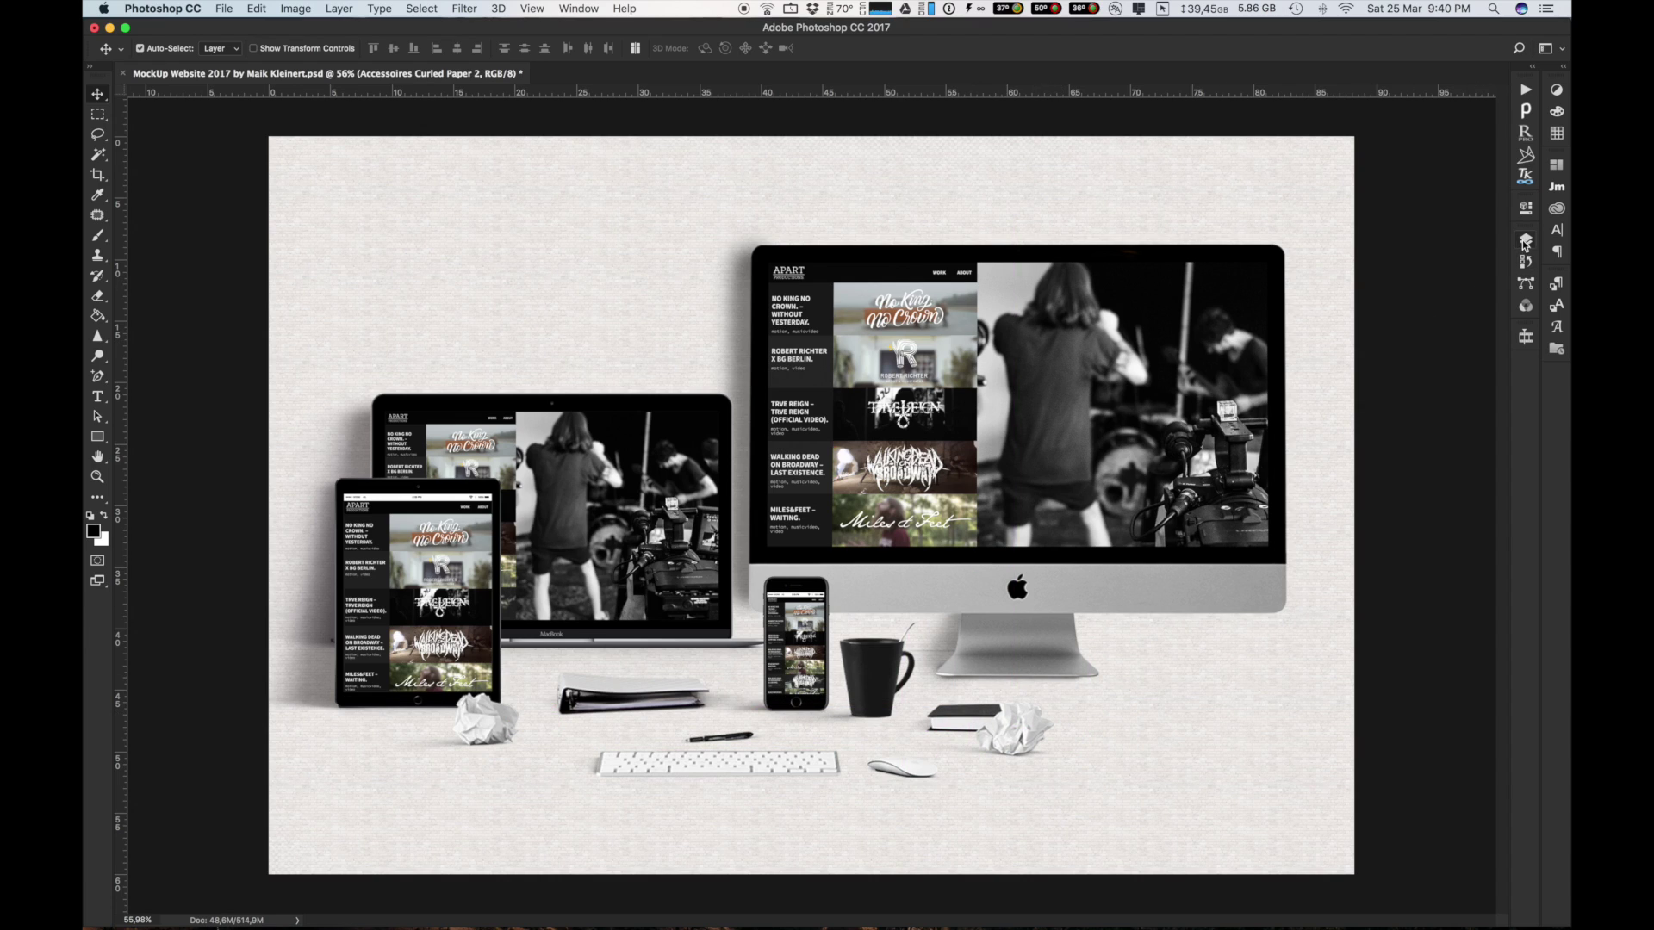
Step: Collapse the keyboard, mouse and Accessoires groups, then nudge the Apple iPhone group slightly left
left_click(1525, 242)
left_click(1199, 356)
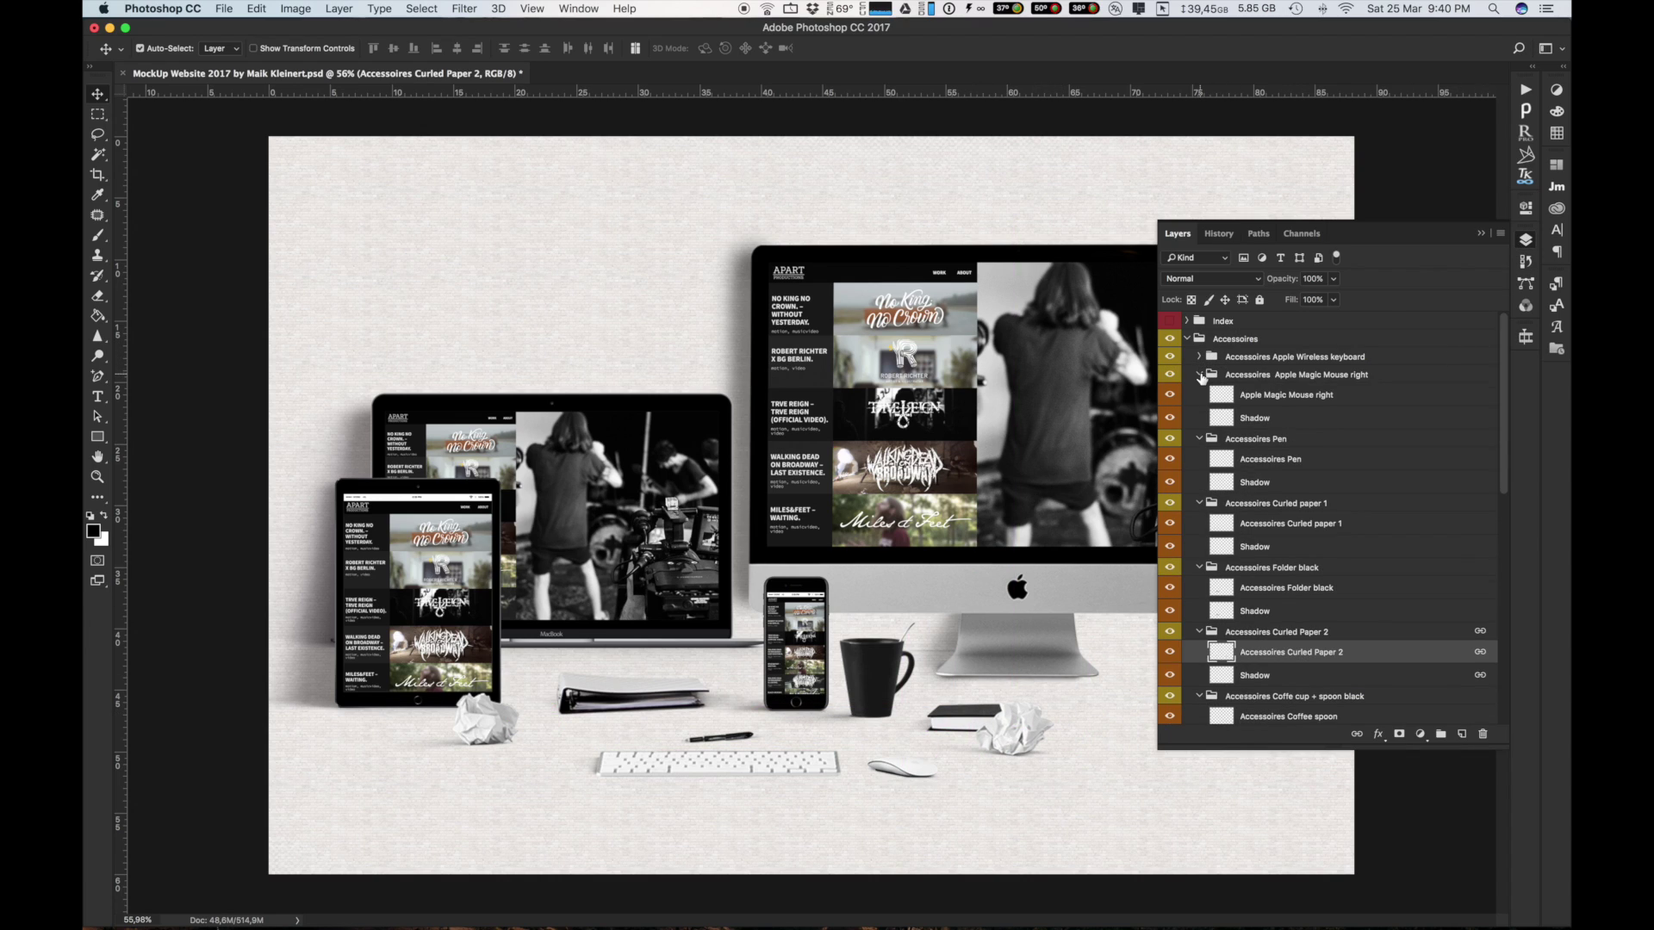
left_click(1446, 393)
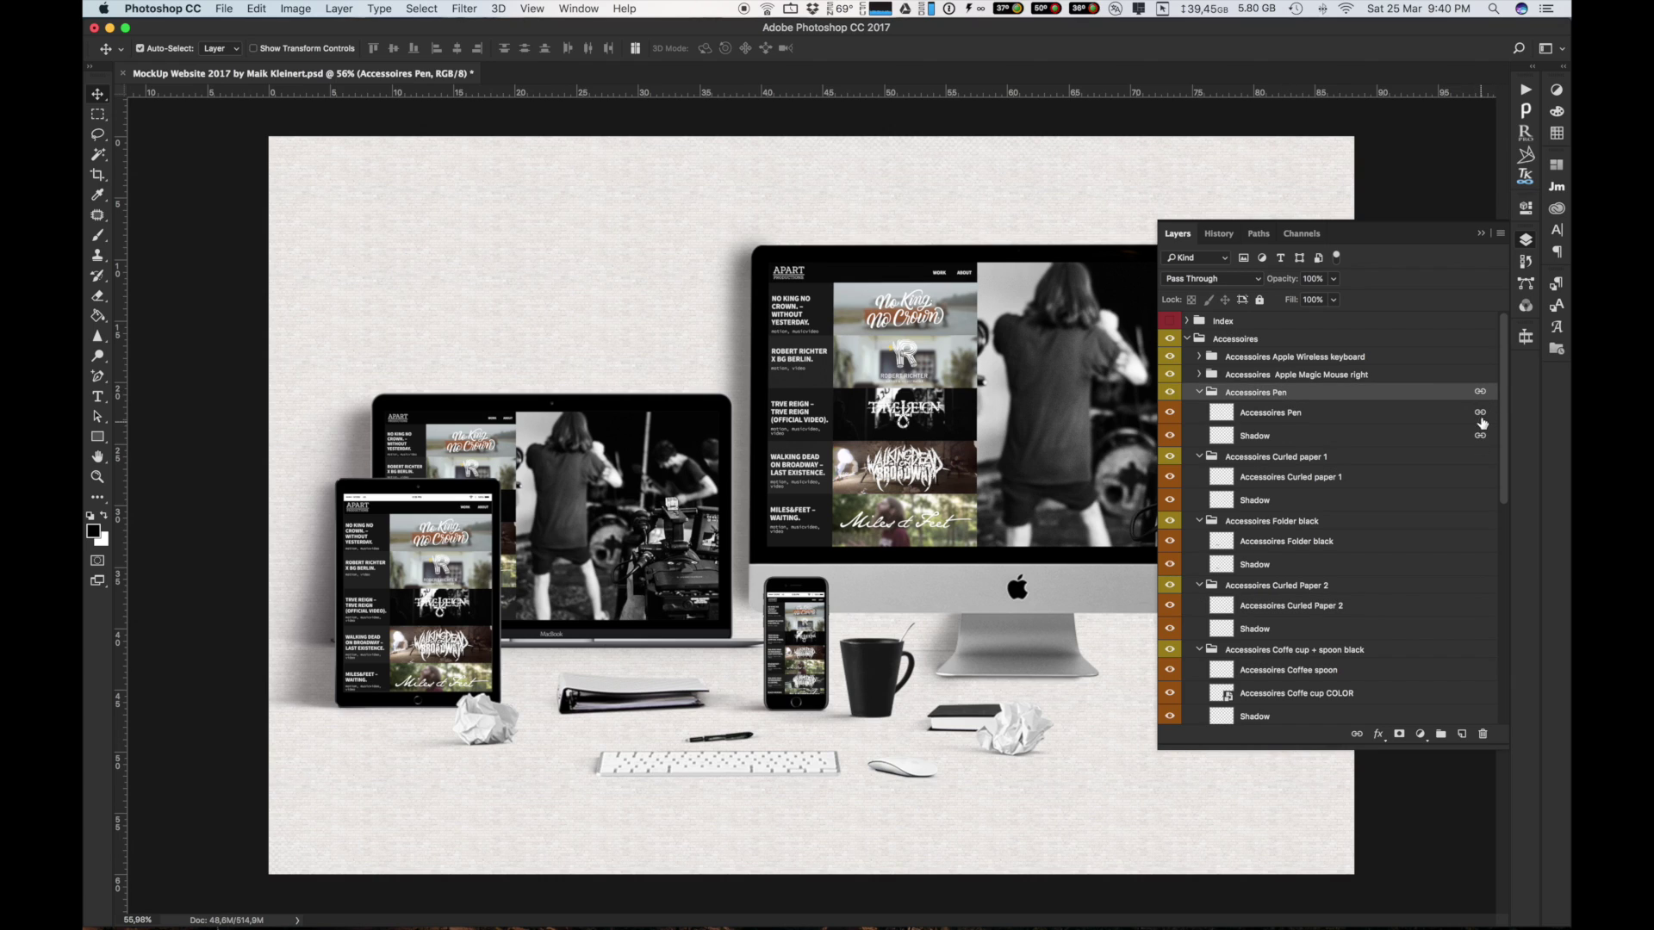
left_click(1199, 338)
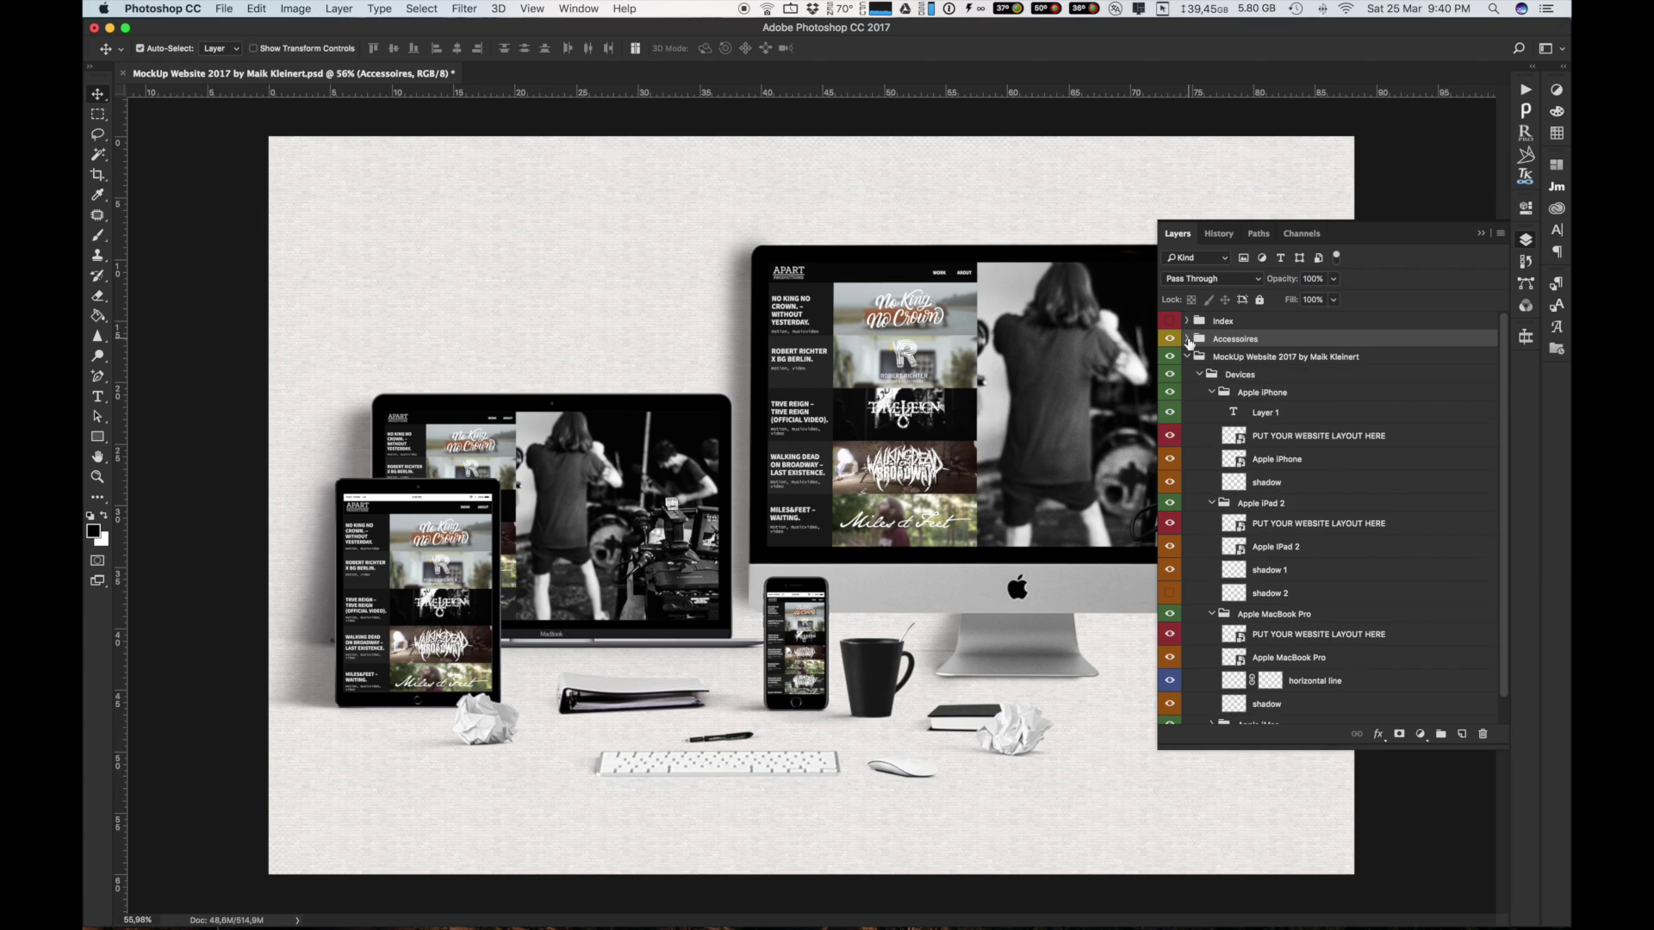
left_click(1341, 395)
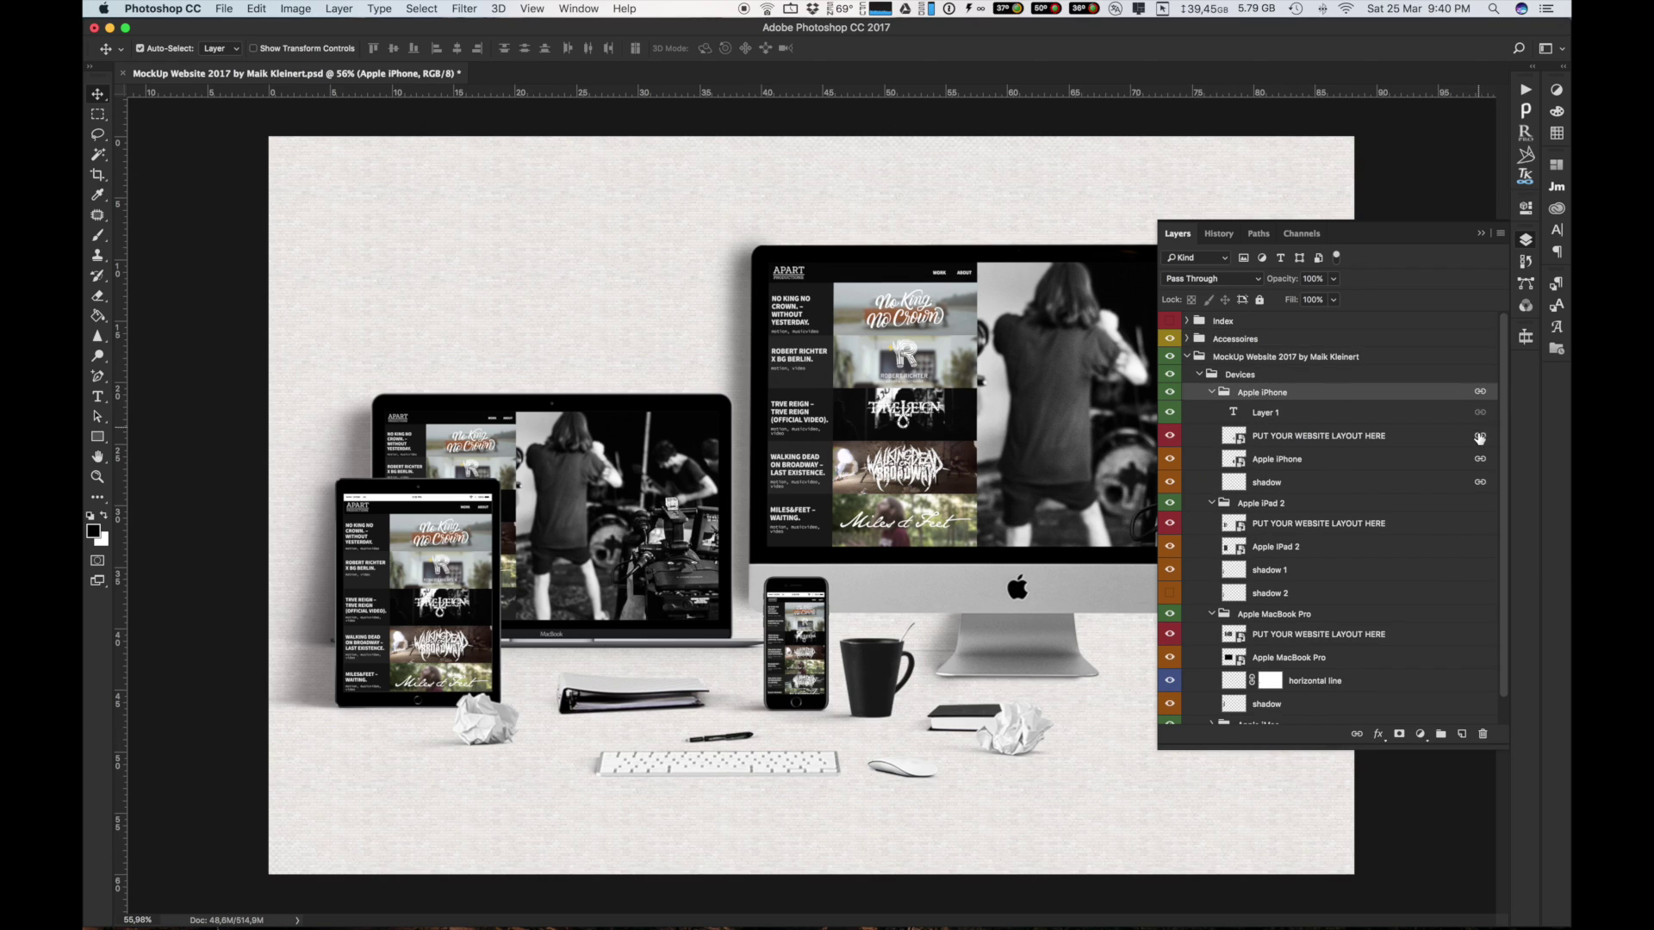
left_click_drag(789, 666, 761, 666)
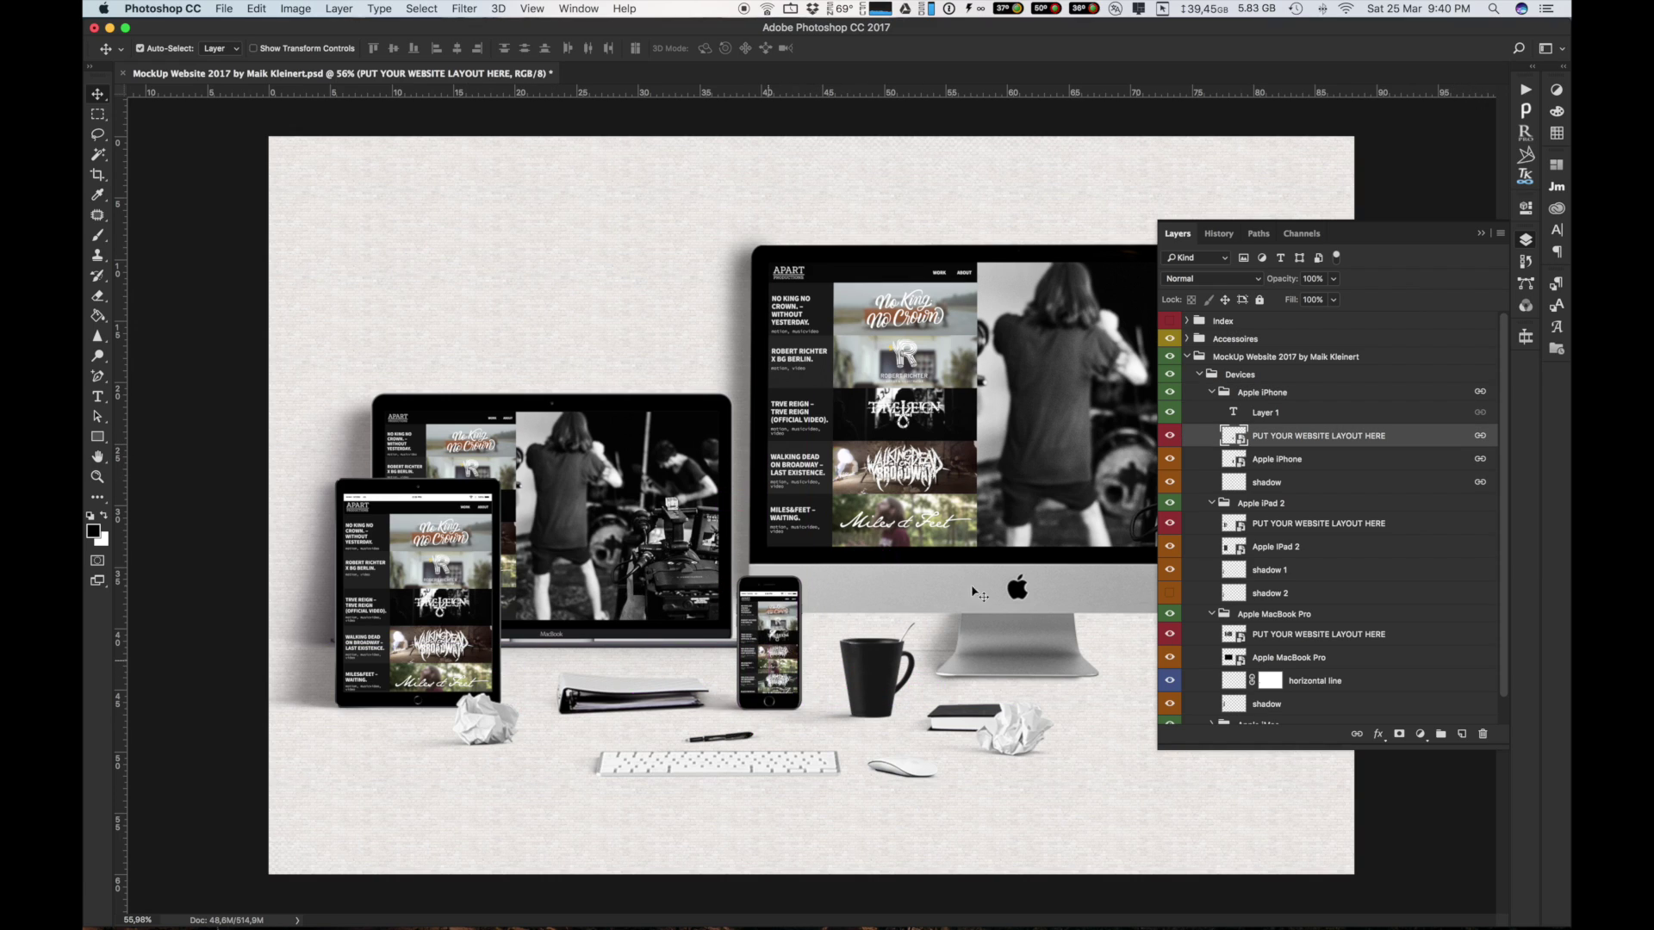
Step: Collapse the iPhone, iPad 2, MacBook Pro and MockUp Website 2017 groups and show the Index overlay
left_click(1212, 394)
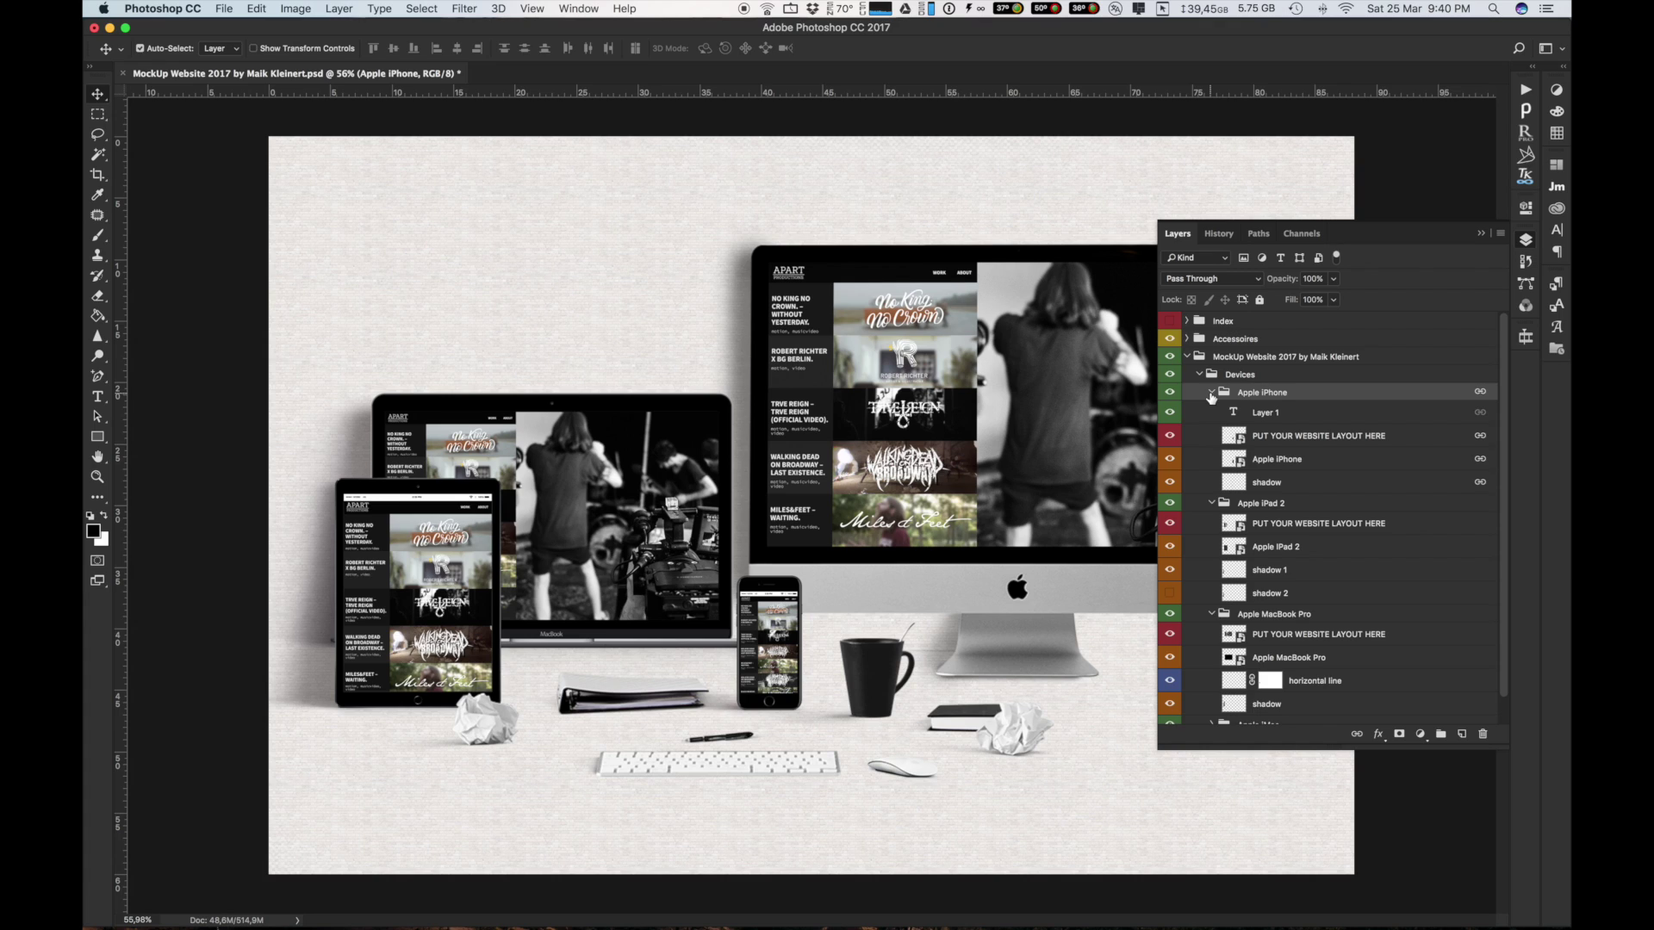
left_click(1212, 393)
left_click(1212, 428)
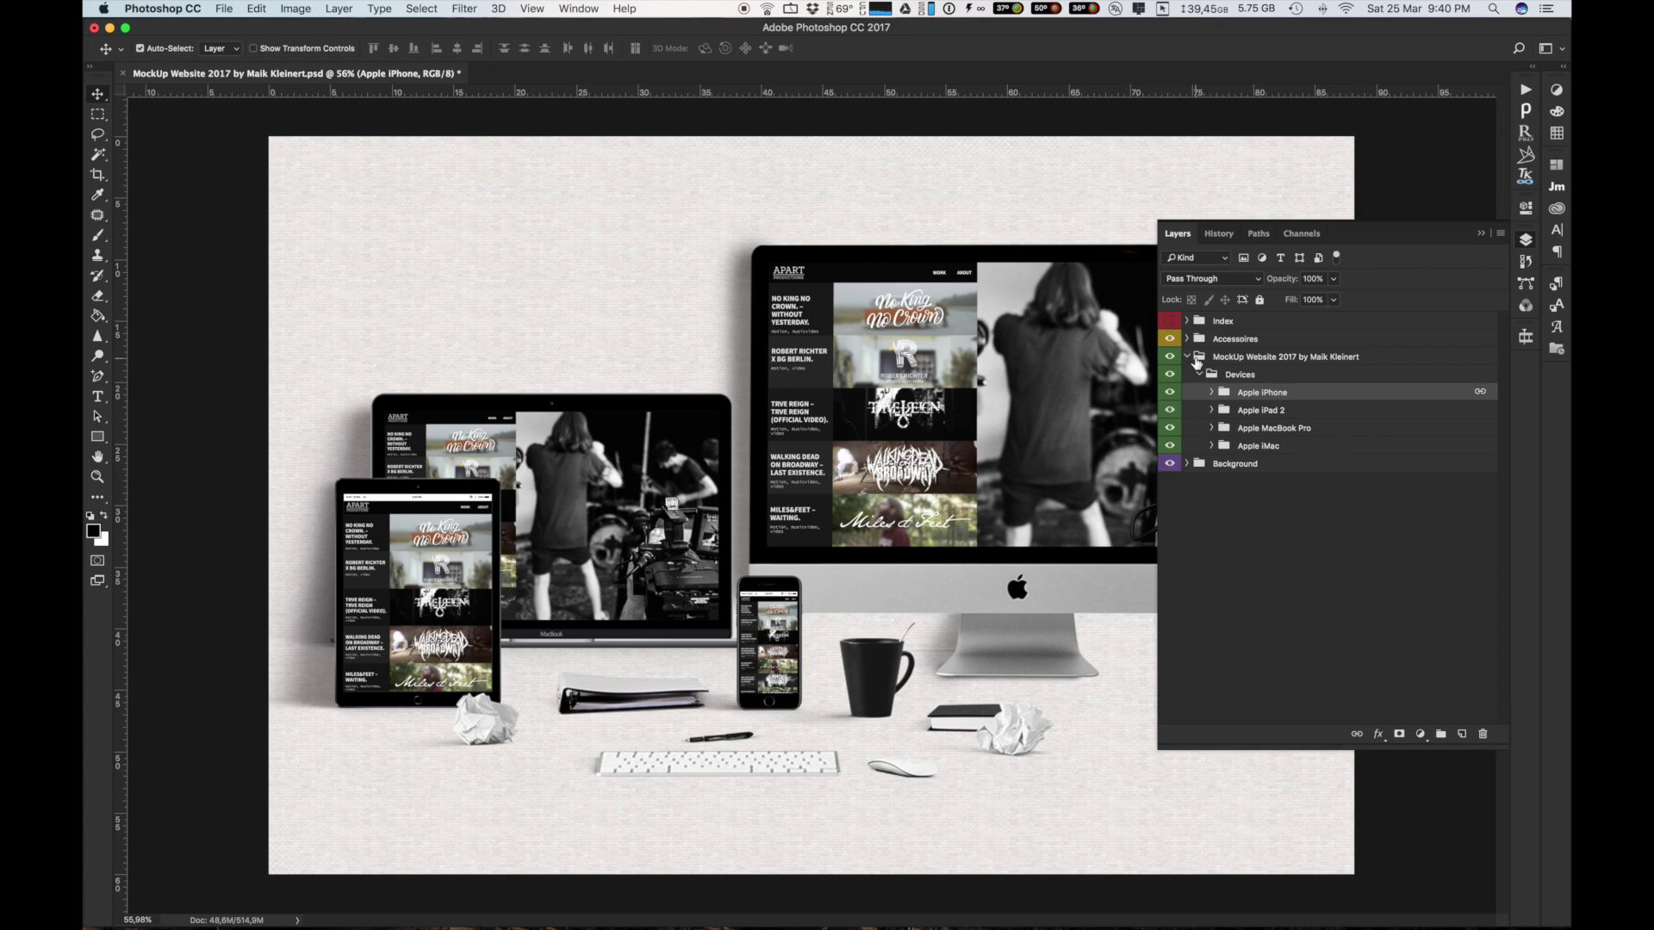
left_click(1190, 360)
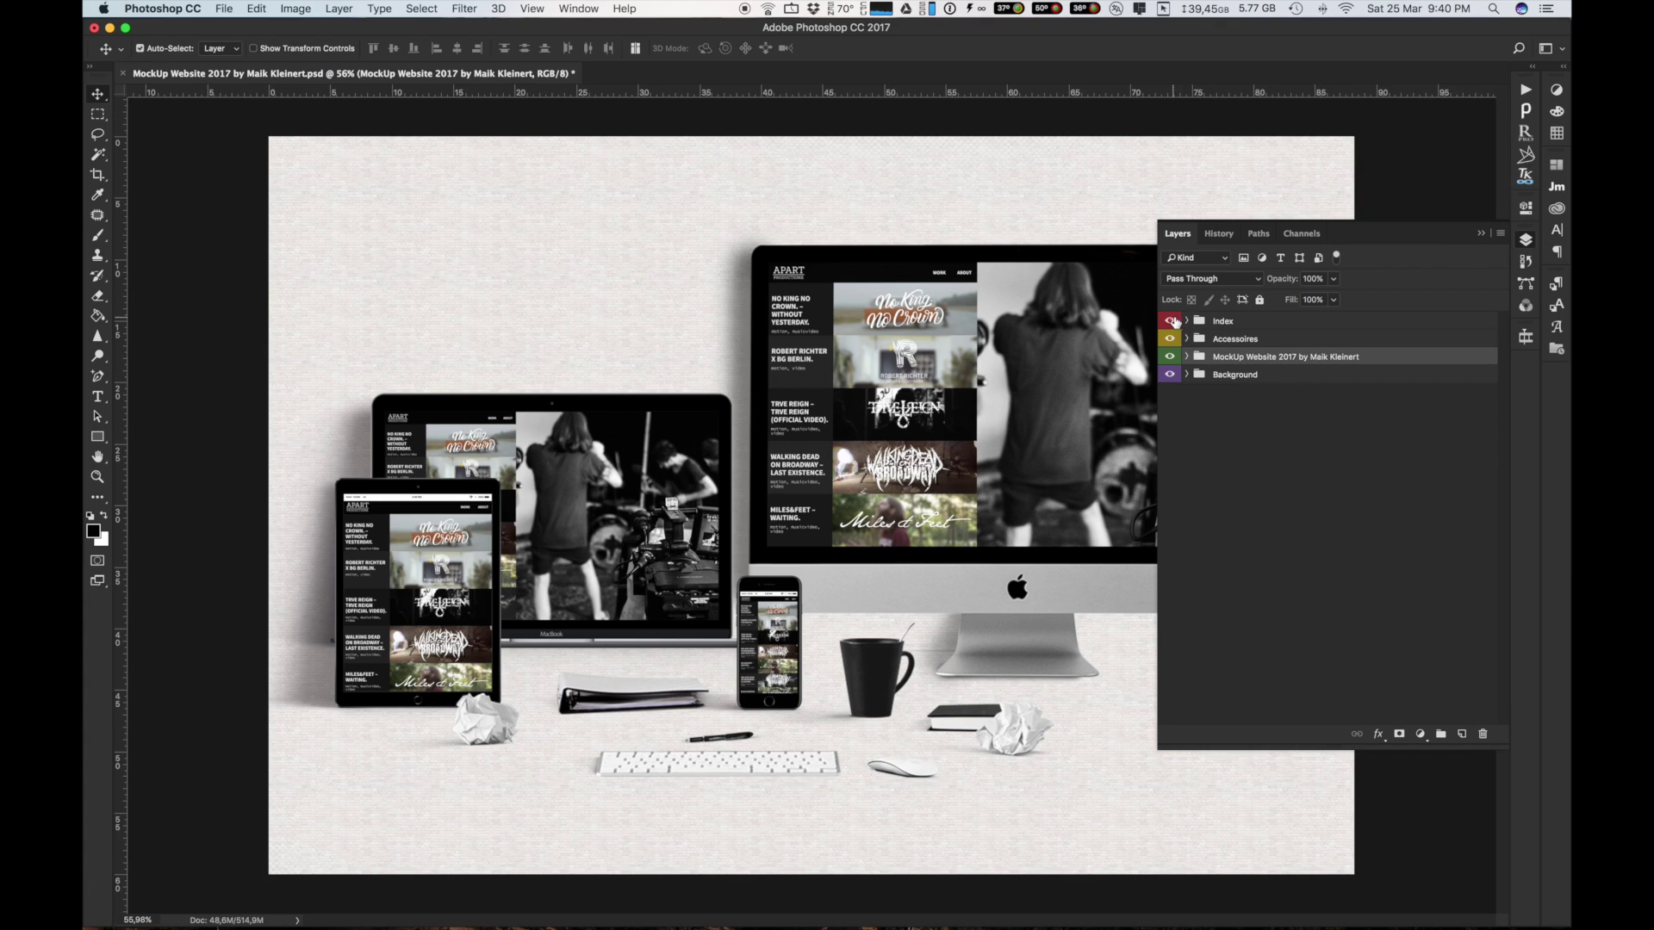
left_click(1171, 320)
left_click(1481, 233)
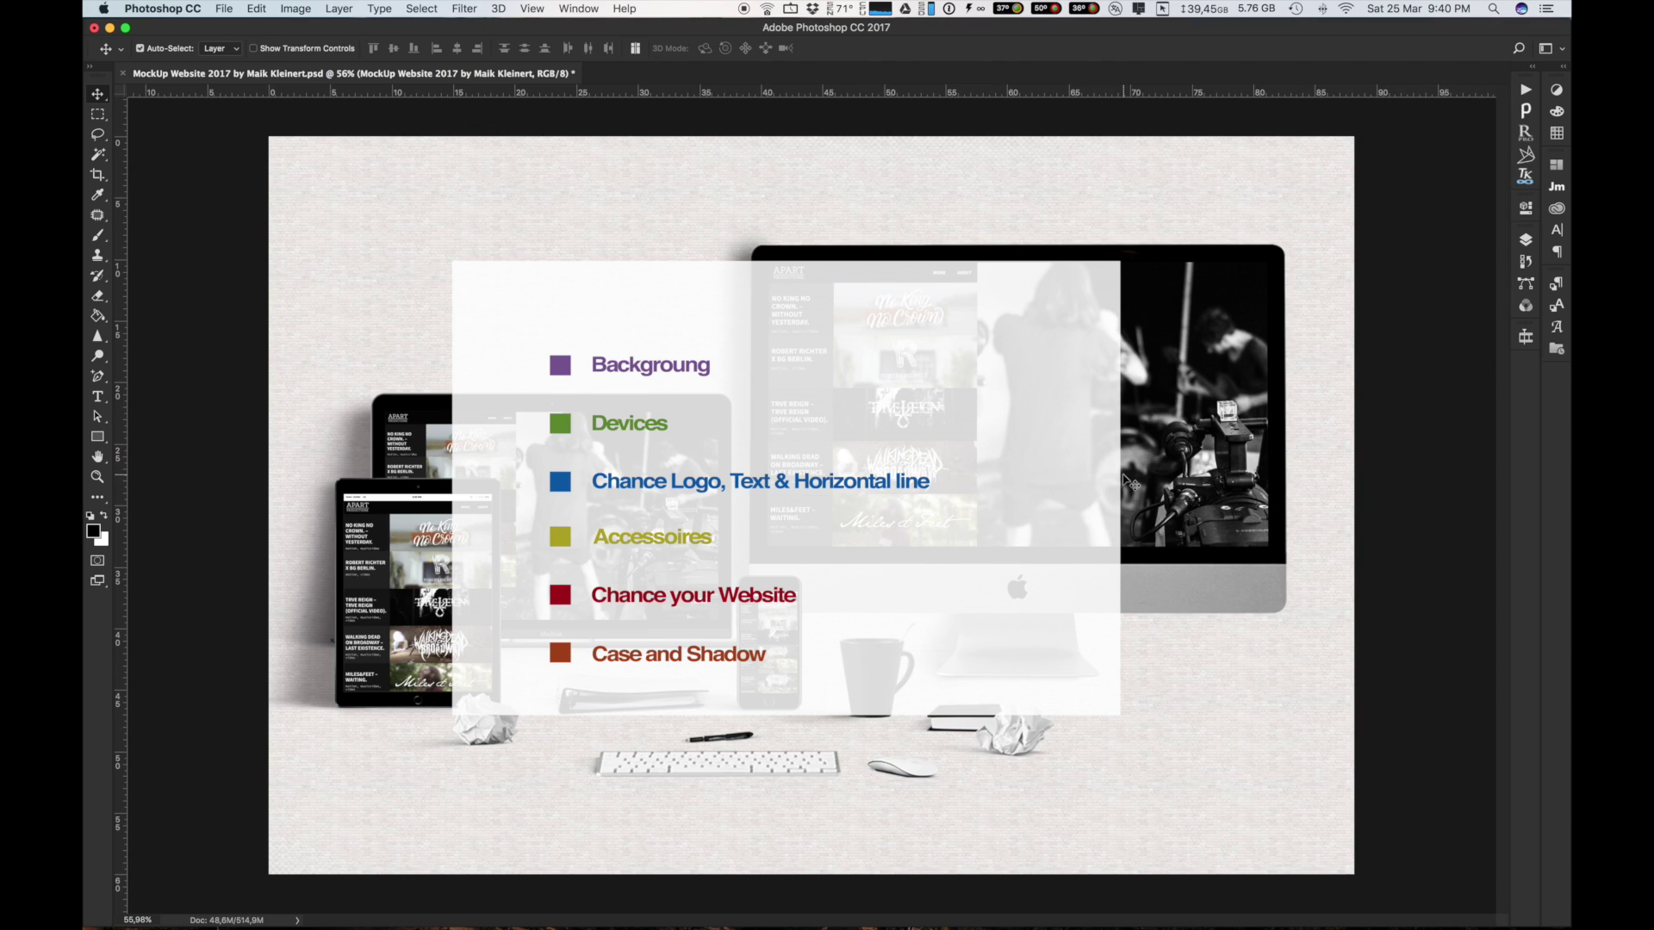